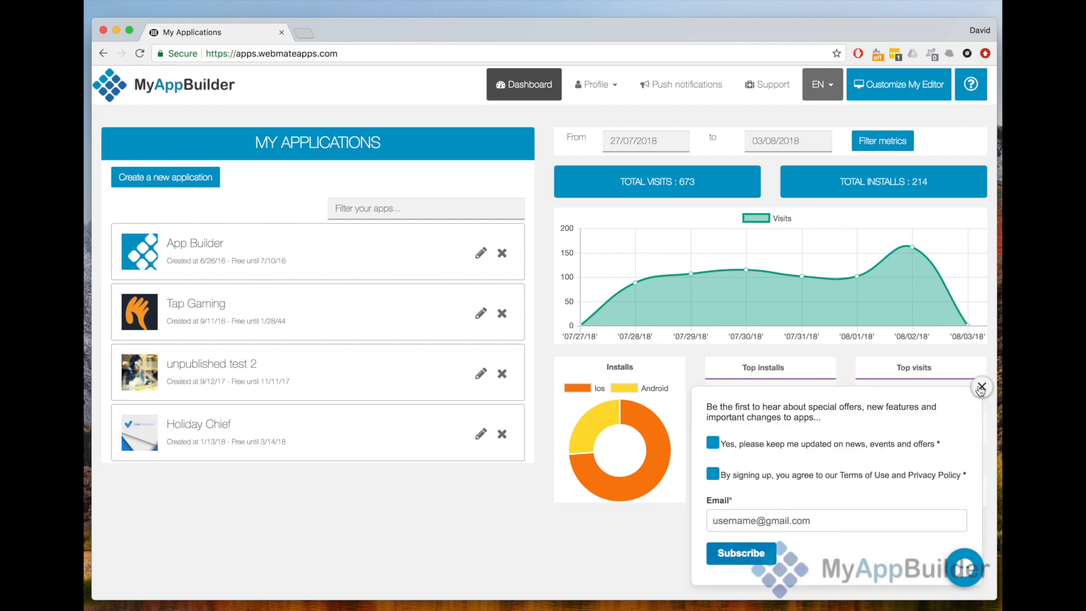
- Dismiss the newsletter sign-up popup and create a new application with a name starting with "My new app"
{"action": "left_click", "coordinate": [982, 387]}
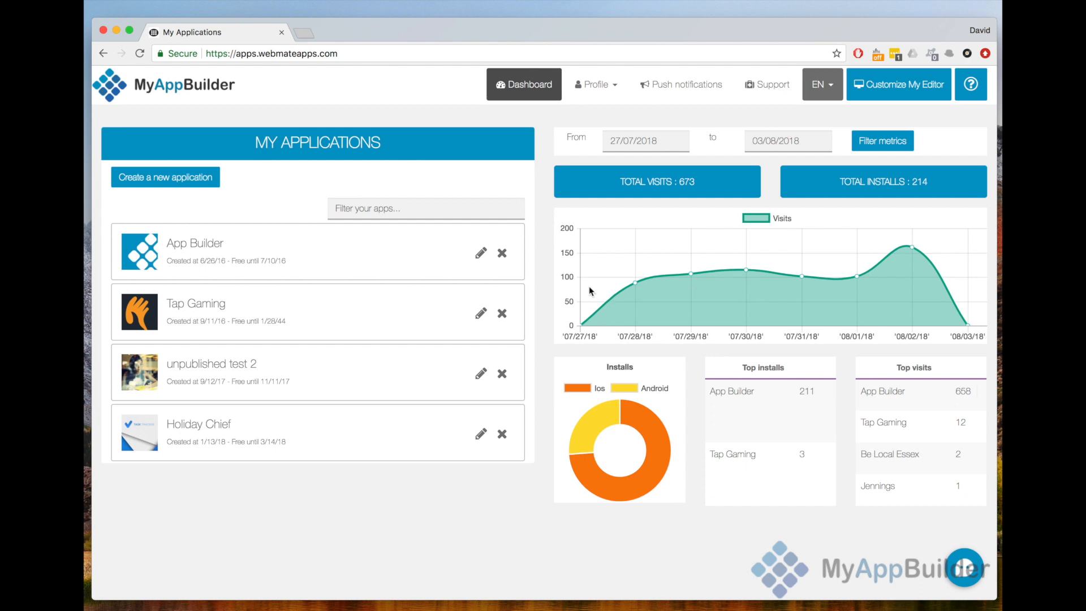
{"action": "left_click", "coordinate": [207, 179]}
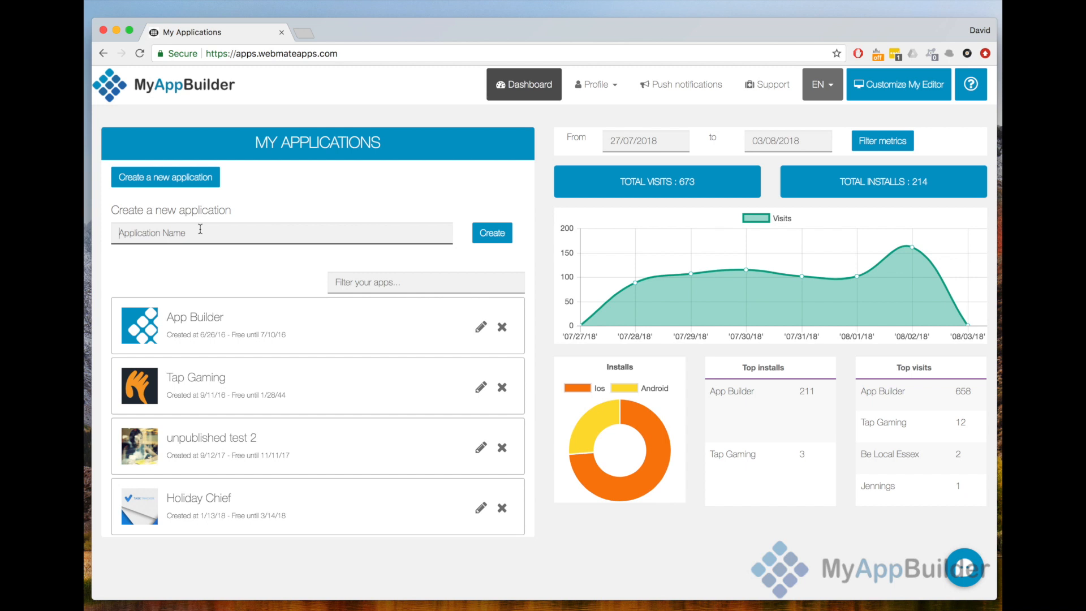
{"action": "type", "text": "My new application"}
{"action": "left_click", "coordinate": [484, 240]}
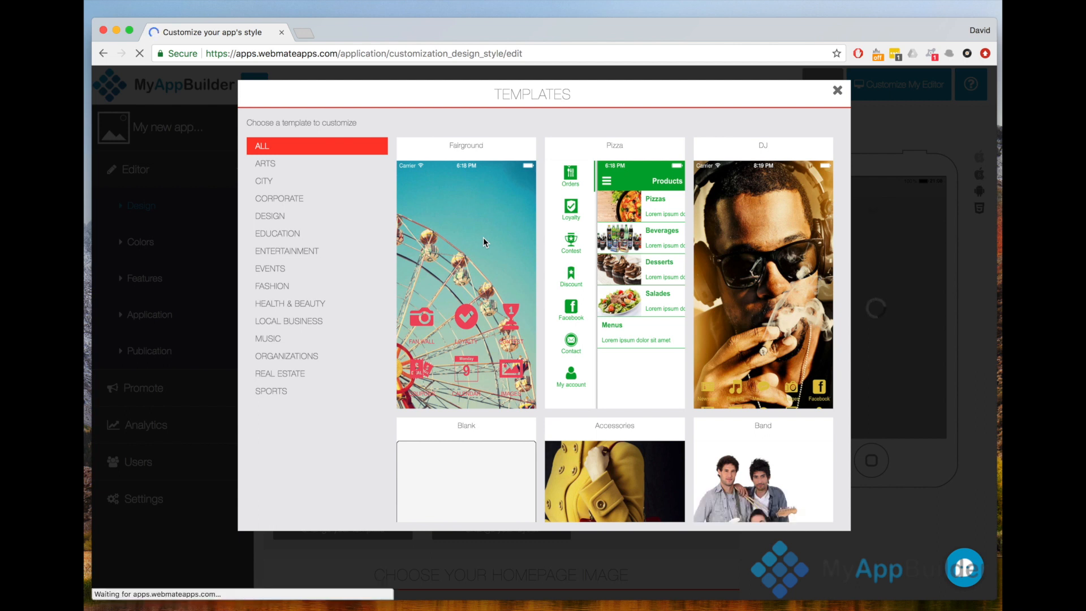
- Apply the Blank template to the new app, accepting that its colors and background image are replaced
{"action": "scroll", "coordinate": [483, 236], "scroll_direction": "down", "scroll_amount": 5}
{"action": "scroll", "coordinate": [483, 242], "scroll_direction": "down", "scroll_amount": 3}
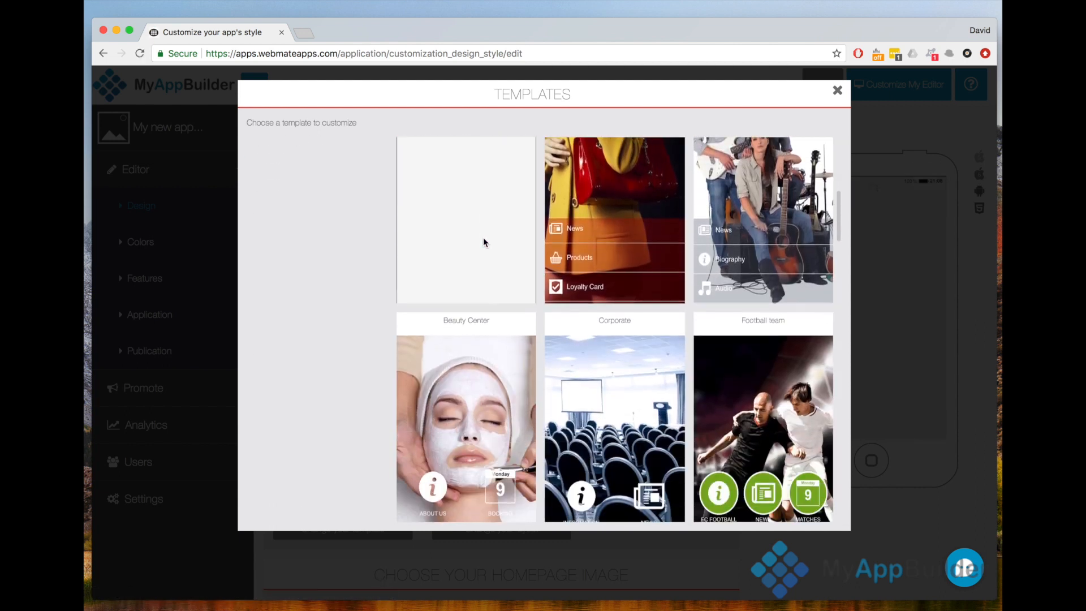
{"action": "scroll", "coordinate": [483, 242], "scroll_direction": "down", "scroll_amount": 5}
{"action": "scroll", "coordinate": [483, 242], "scroll_direction": "down", "scroll_amount": 8}
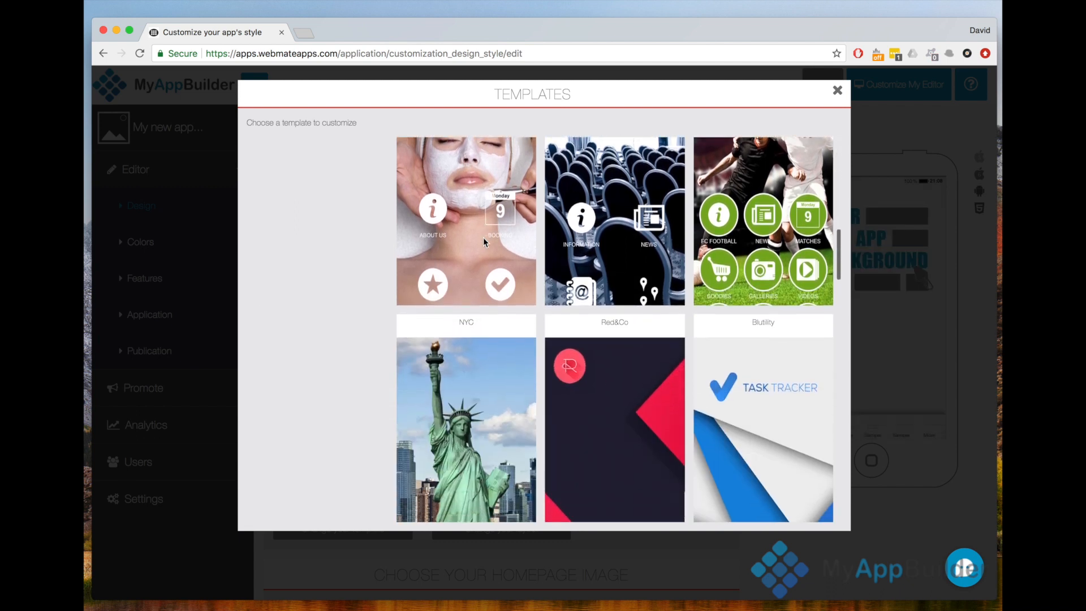
{"action": "scroll", "coordinate": [483, 237], "scroll_direction": "down", "scroll_amount": 8}
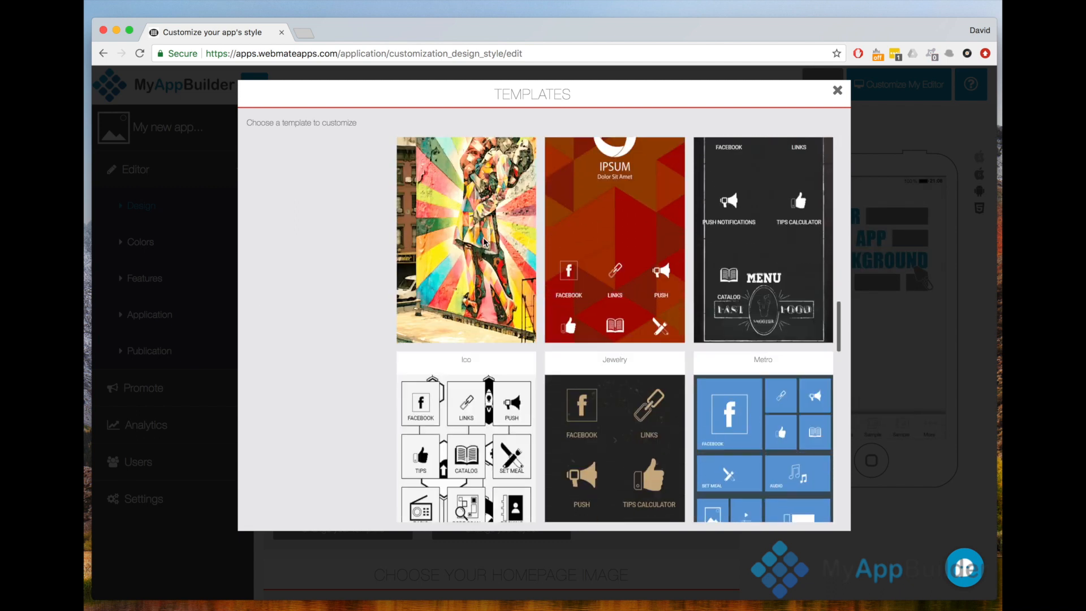
{"action": "scroll", "coordinate": [483, 242], "scroll_direction": "down", "scroll_amount": 10}
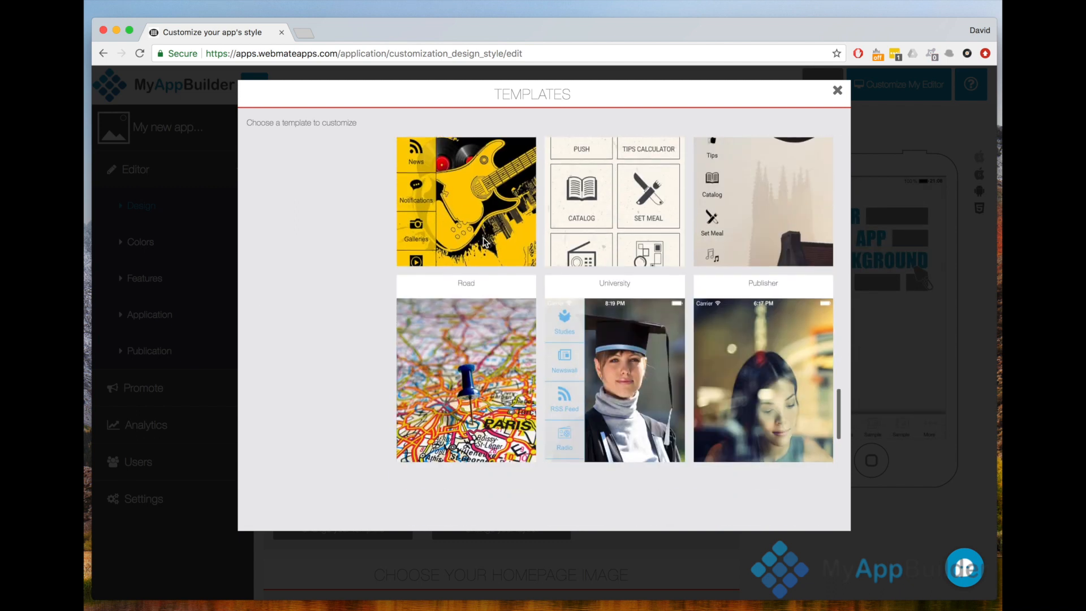
{"action": "scroll", "coordinate": [483, 242], "scroll_direction": "down", "scroll_amount": 6}
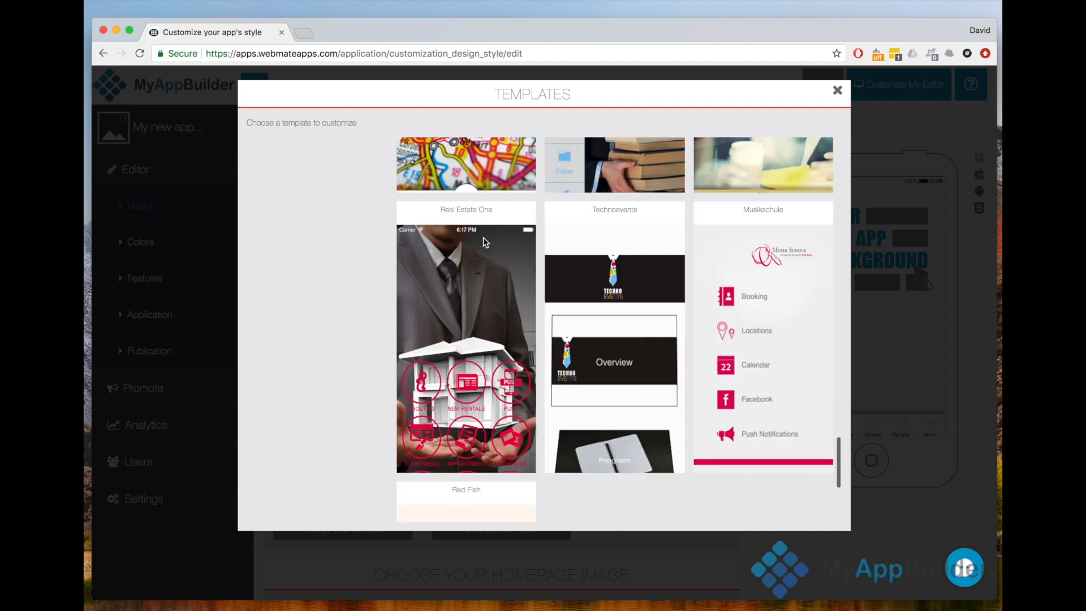
{"action": "scroll", "coordinate": [483, 242], "scroll_direction": "up", "scroll_amount": 15}
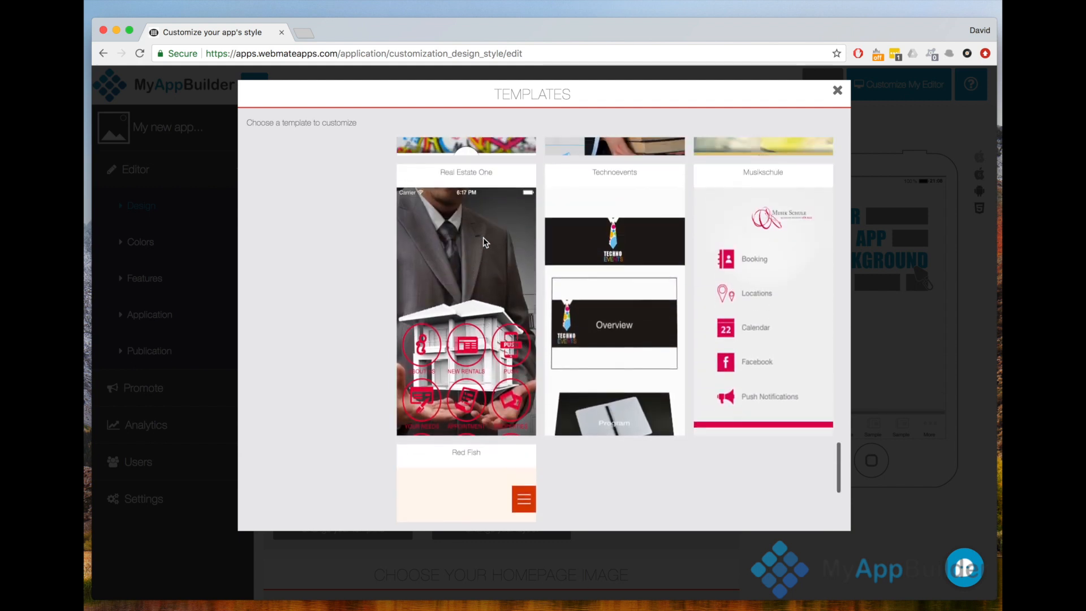
{"action": "scroll", "coordinate": [483, 242], "scroll_direction": "up", "scroll_amount": 10}
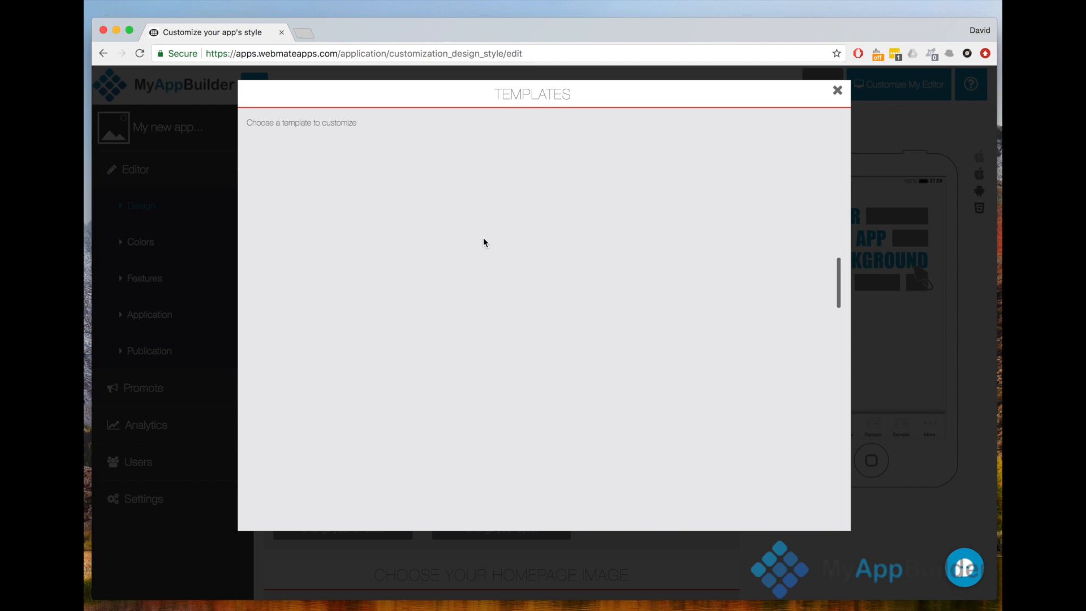
{"action": "scroll", "coordinate": [483, 243], "scroll_direction": "up", "scroll_amount": 1}
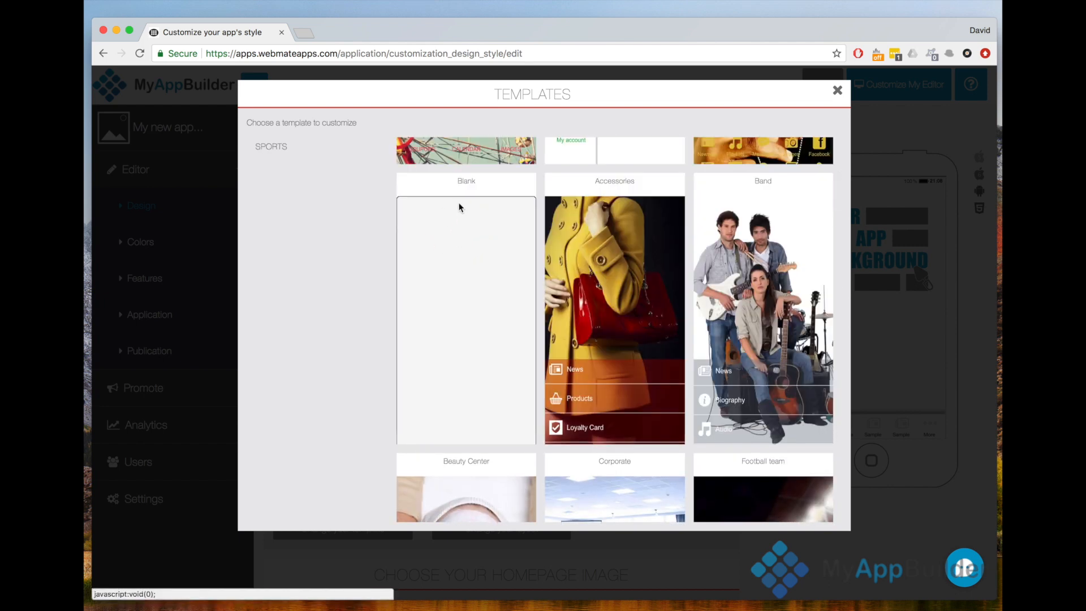
{"action": "left_click", "coordinate": [465, 205]}
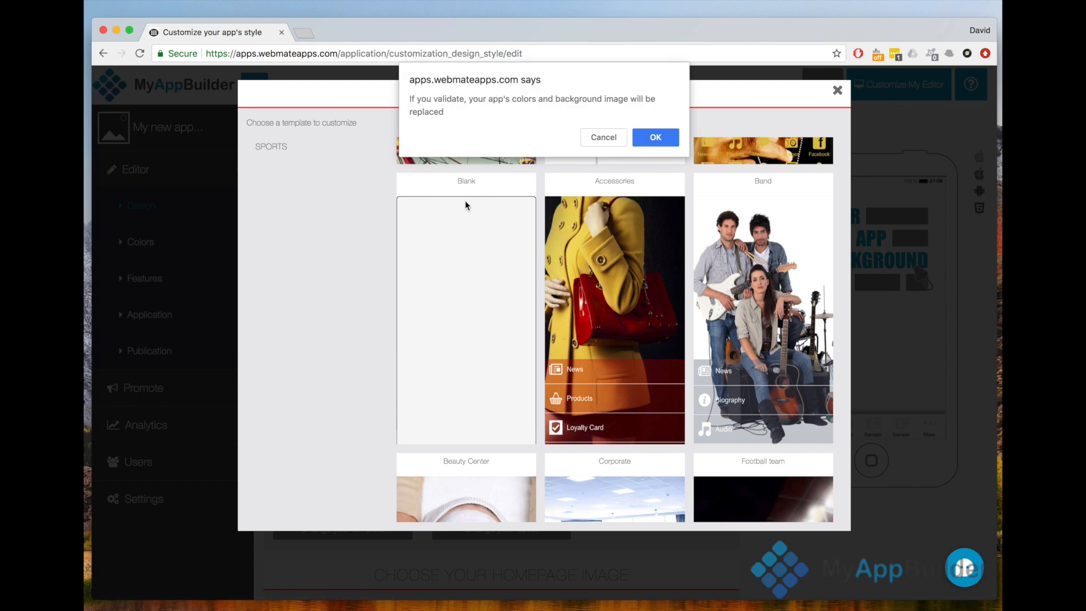
{"action": "left_click", "coordinate": [658, 136]}
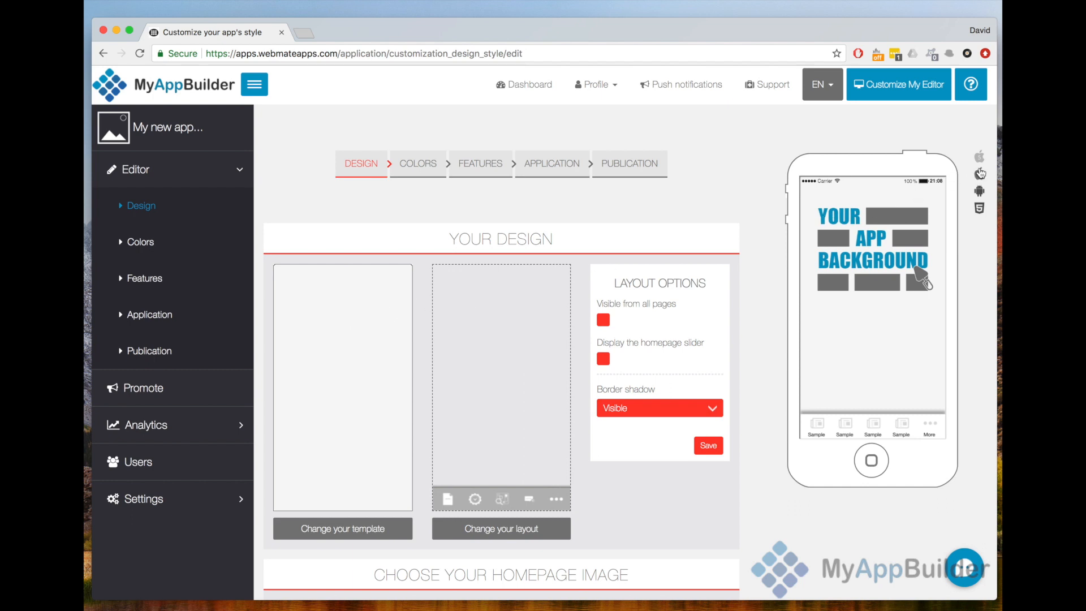
- Switch to the other iPhone preview, change the app's layout to Layout 6 and check its list in the preview
{"action": "left_click", "coordinate": [980, 175]}
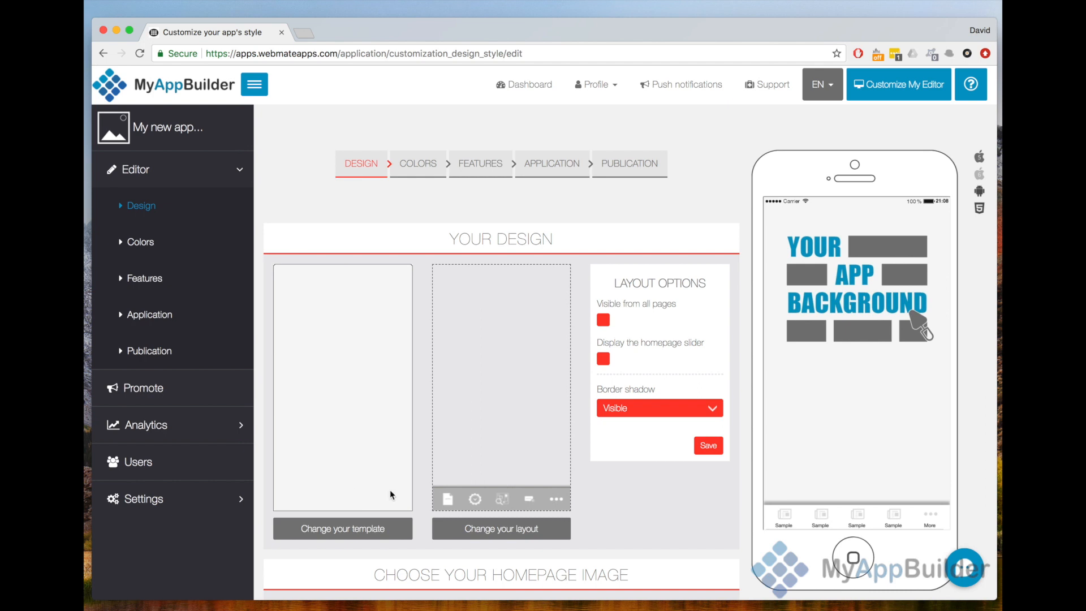
{"action": "left_click", "coordinate": [493, 531]}
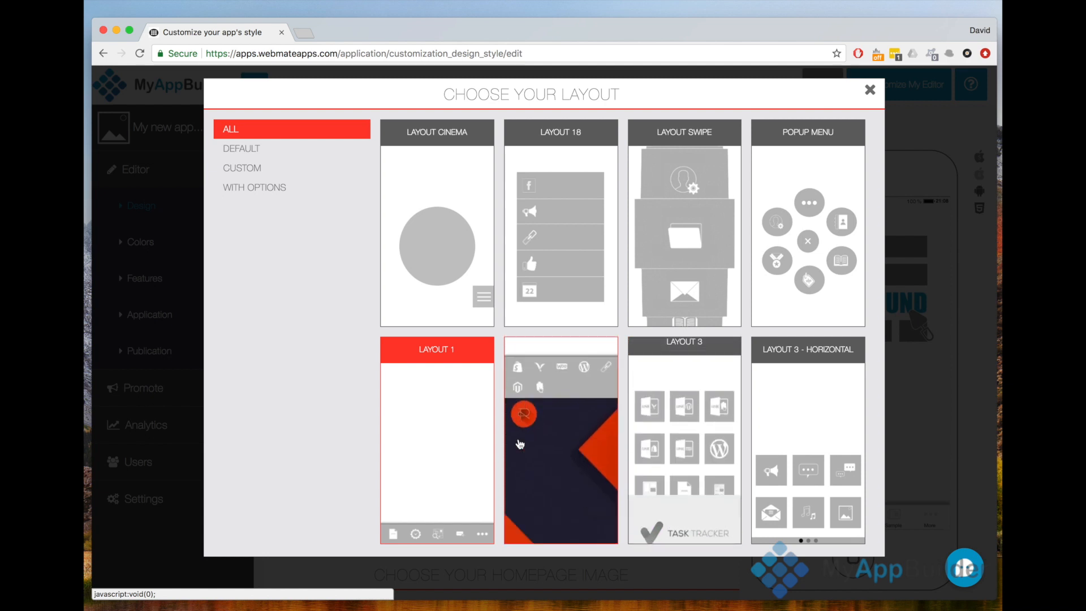
{"action": "scroll", "coordinate": [440, 455], "scroll_direction": "down", "scroll_amount": 10}
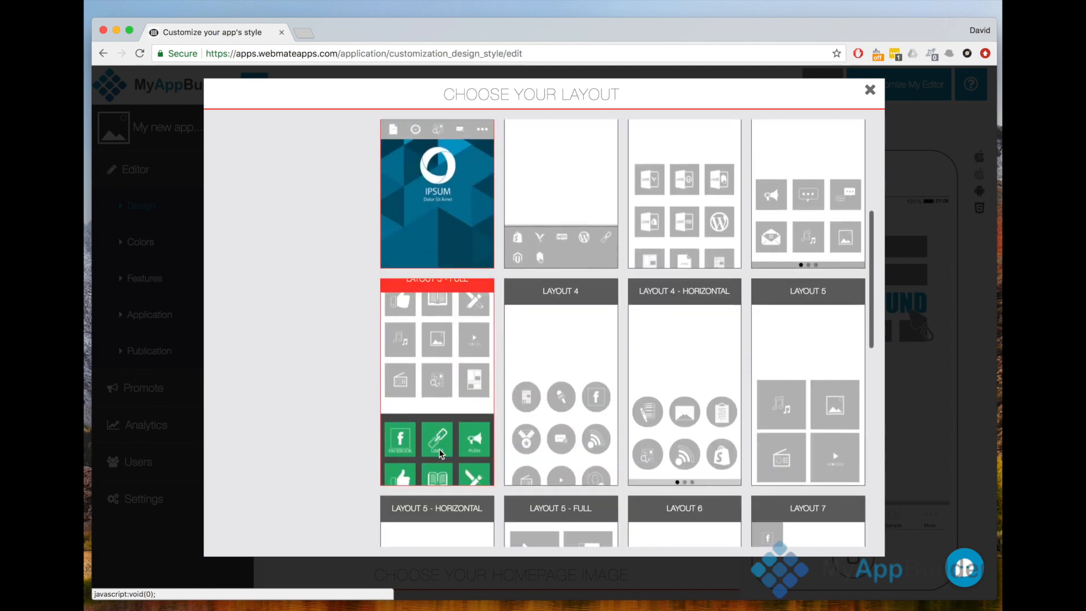
{"action": "scroll", "coordinate": [439, 449], "scroll_direction": "down", "scroll_amount": 8}
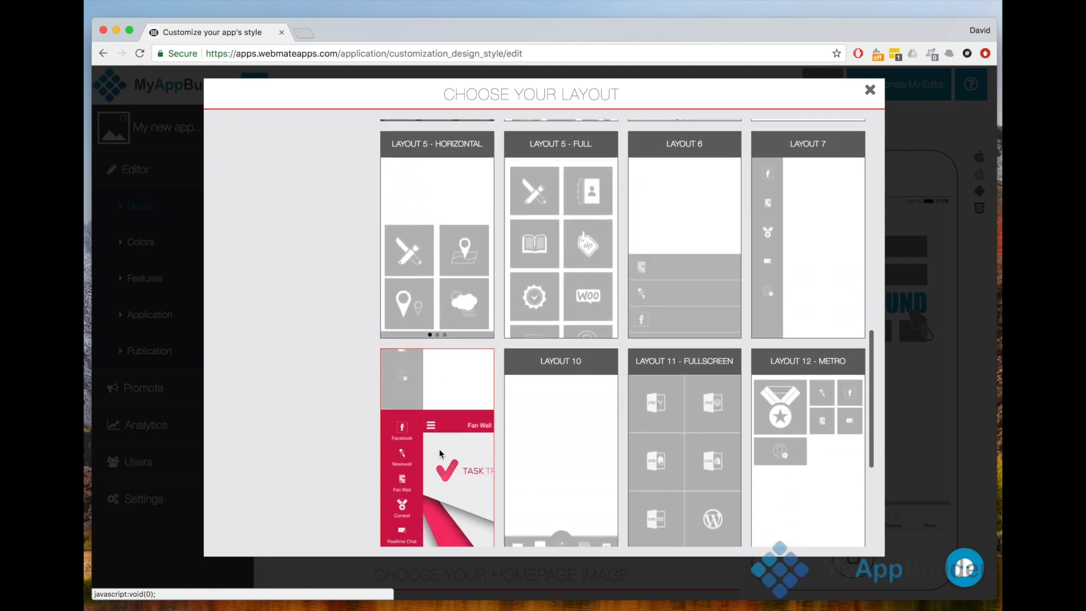
{"action": "scroll", "coordinate": [439, 449], "scroll_direction": "down", "scroll_amount": 2}
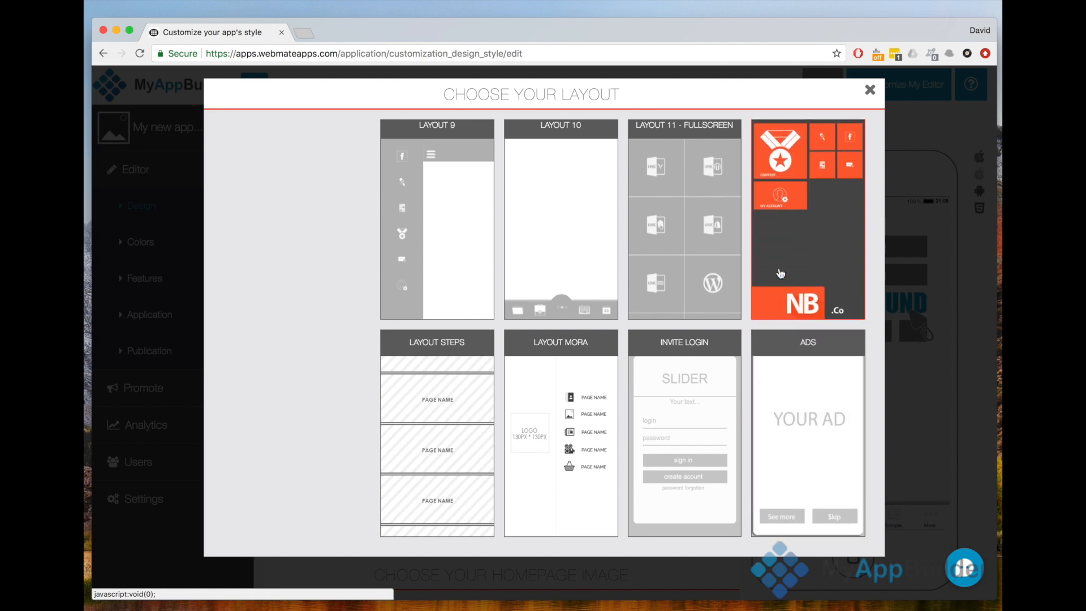
{"action": "scroll", "coordinate": [676, 278], "scroll_direction": "up", "scroll_amount": 5}
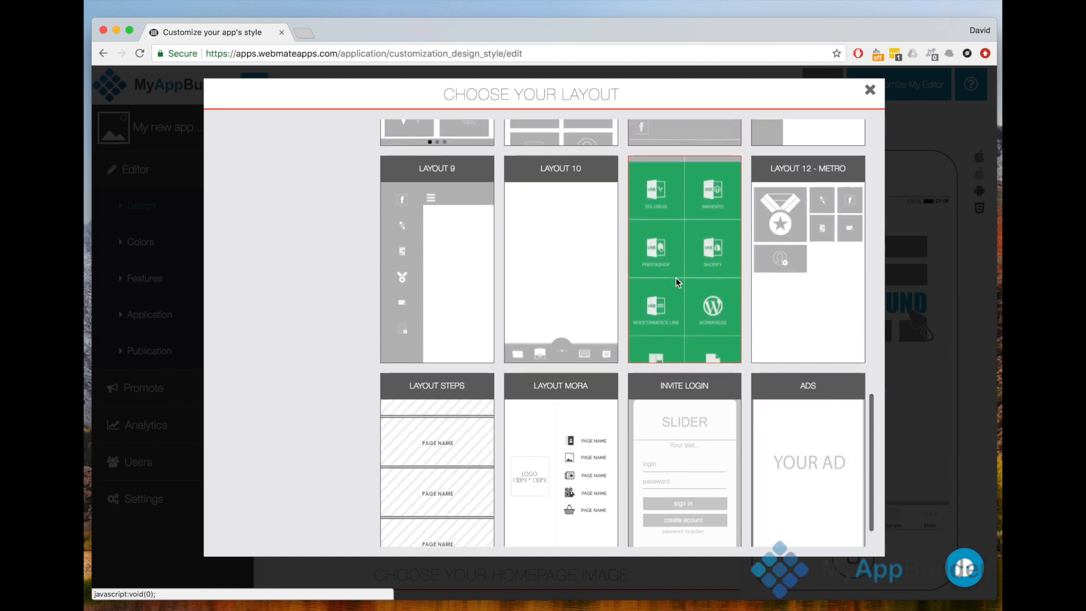
{"action": "scroll", "coordinate": [676, 277], "scroll_direction": "up", "scroll_amount": 2}
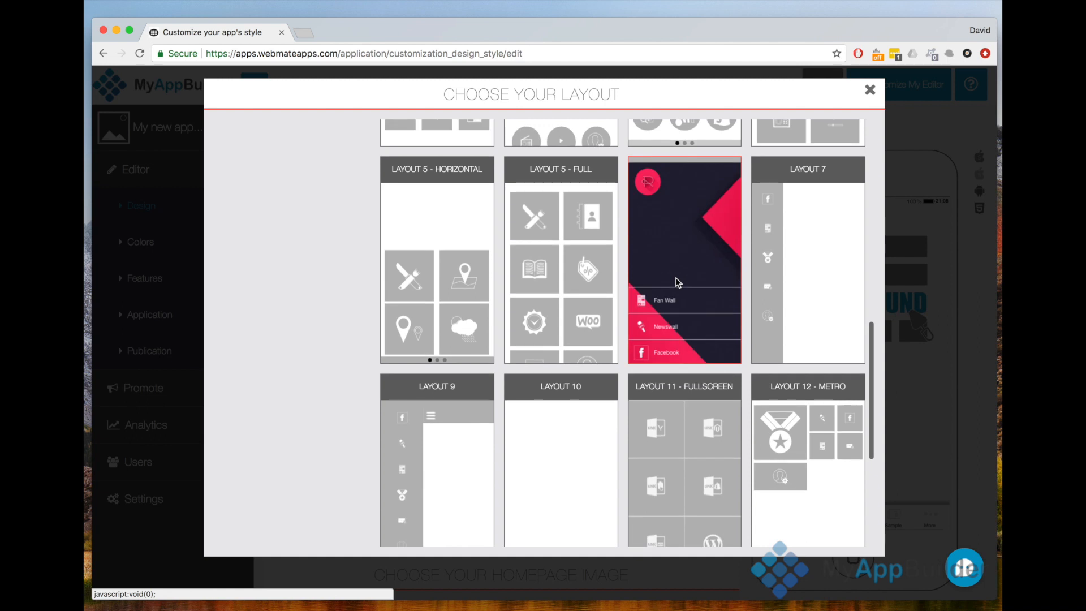
{"action": "scroll", "coordinate": [678, 283], "scroll_direction": "up", "scroll_amount": 1}
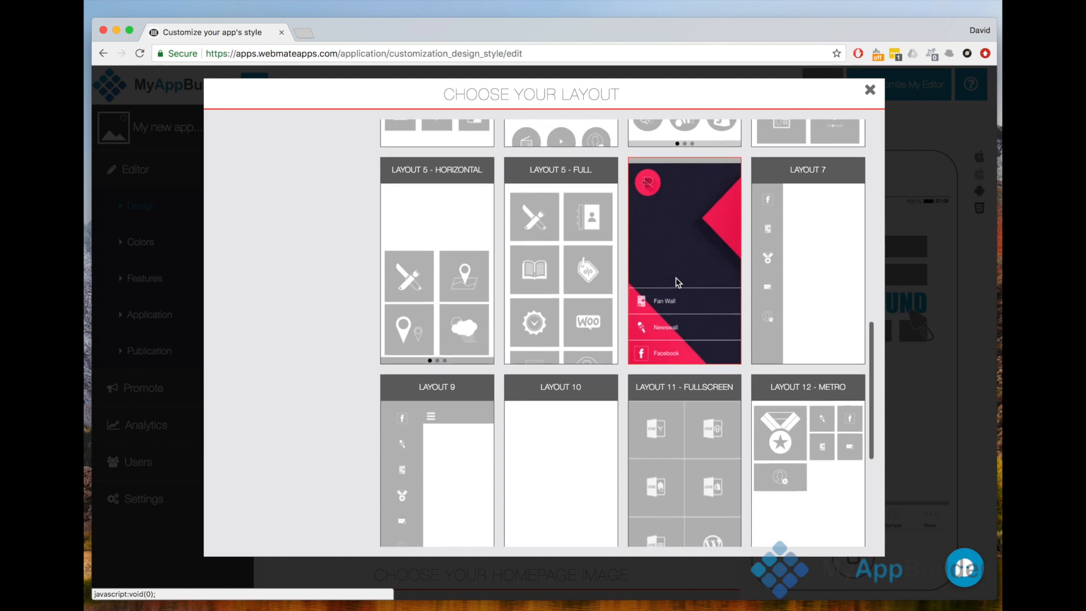
{"action": "left_click", "coordinate": [679, 283]}
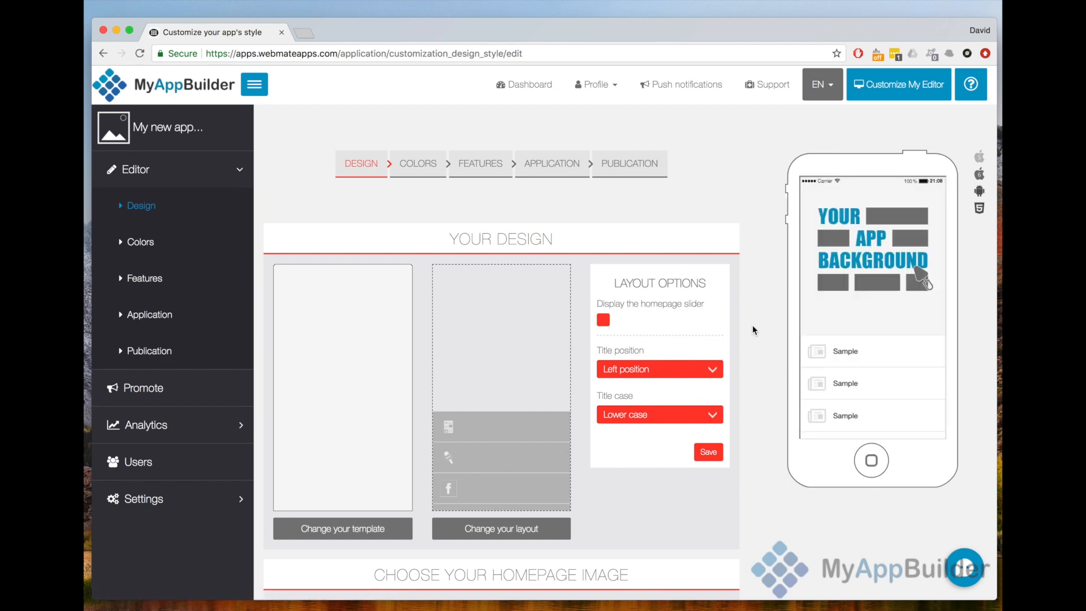
{"action": "left_click_drag", "start_coordinate": [855, 411], "coordinate": [862, 266]}
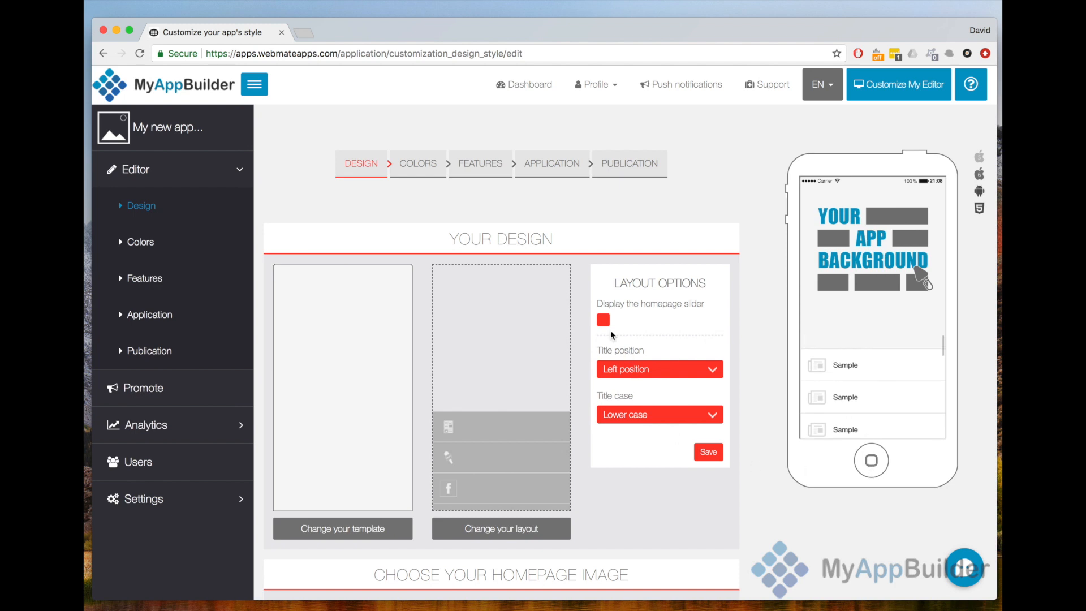
- Enable the homepage slider to review its options, and disable it again
{"action": "scroll", "coordinate": [624, 326], "scroll_direction": "down", "scroll_amount": 5}
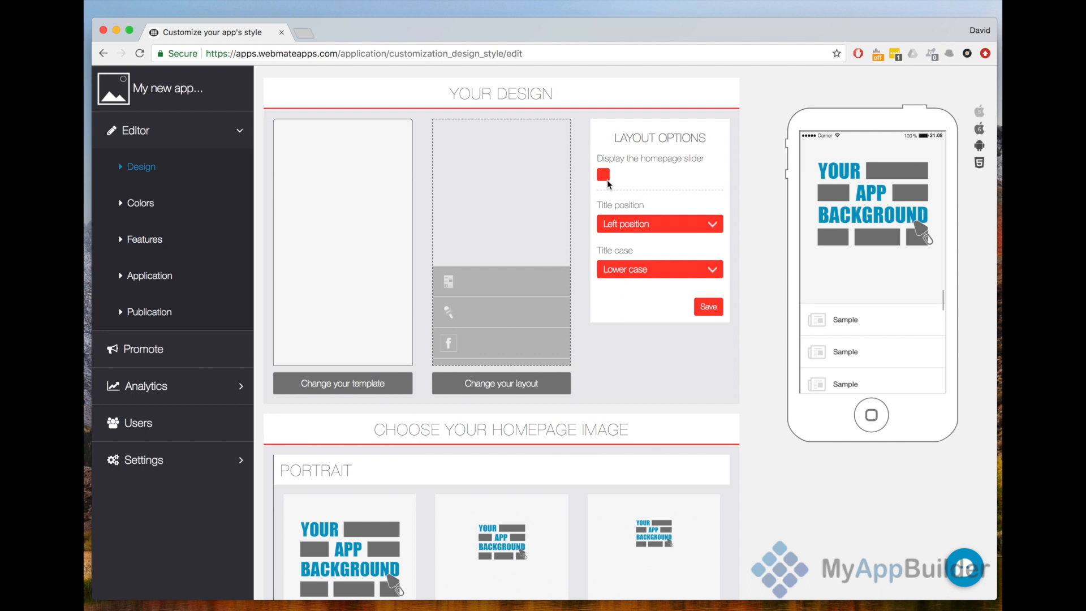
{"action": "left_click", "coordinate": [604, 176]}
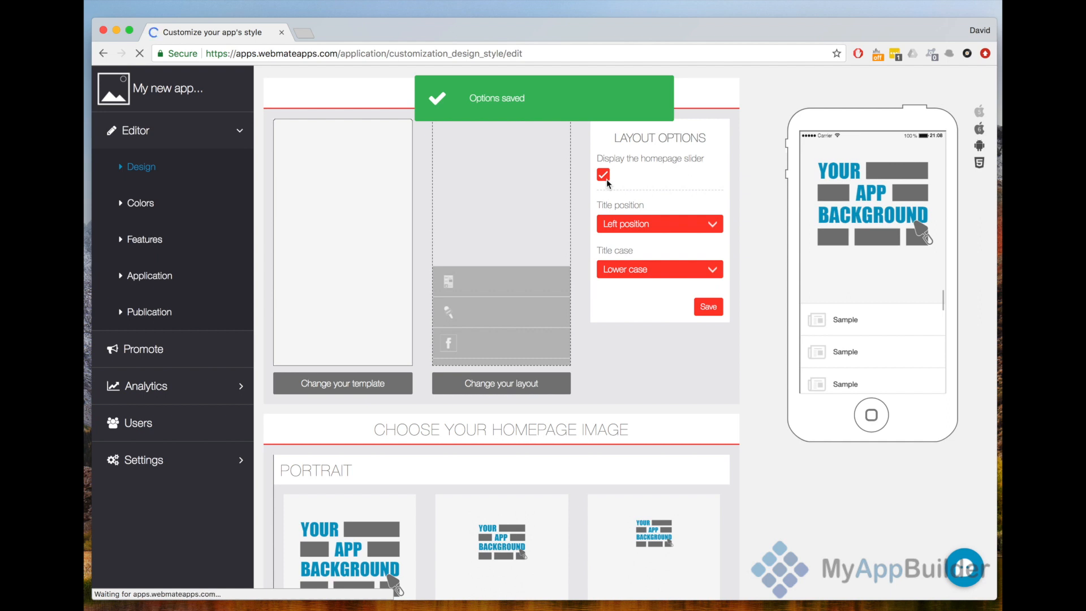
{"action": "scroll", "coordinate": [607, 178], "scroll_direction": "down", "scroll_amount": 5}
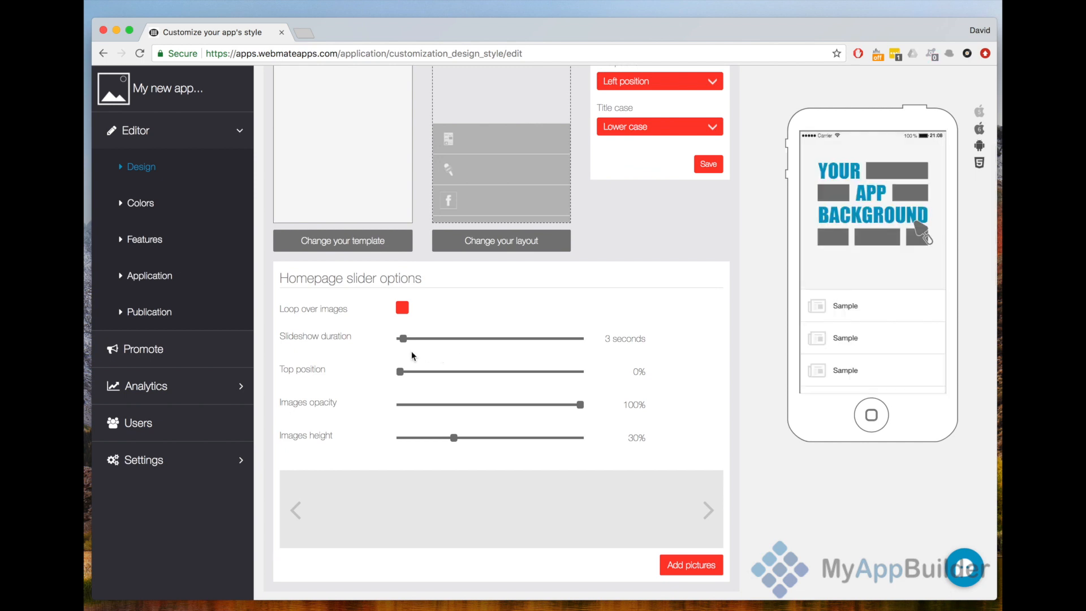
{"action": "scroll", "coordinate": [500, 318], "scroll_direction": "up", "scroll_amount": 4}
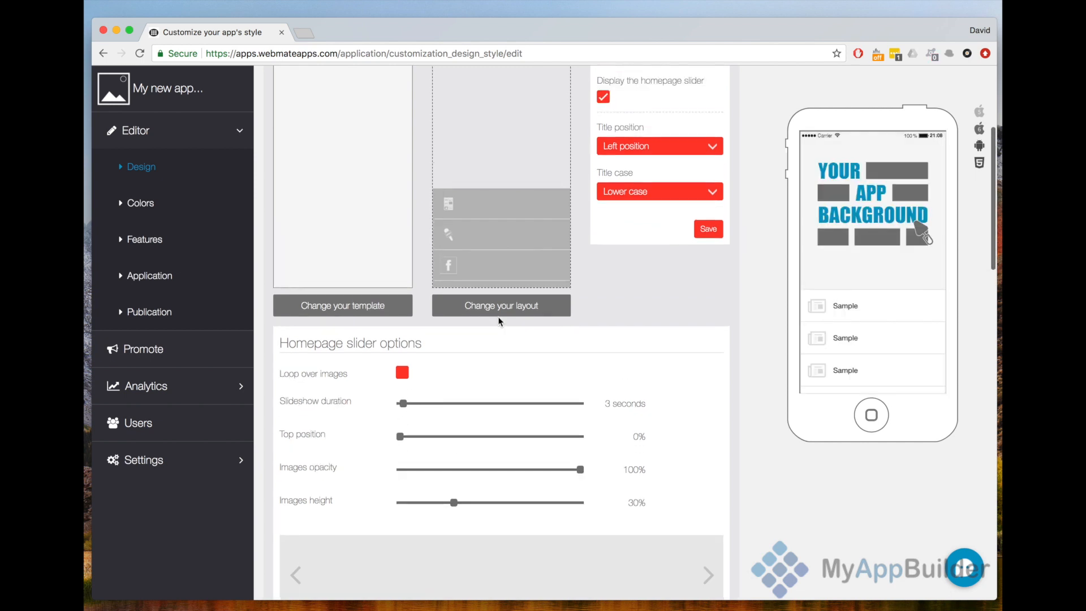
{"action": "left_click", "coordinate": [604, 187]}
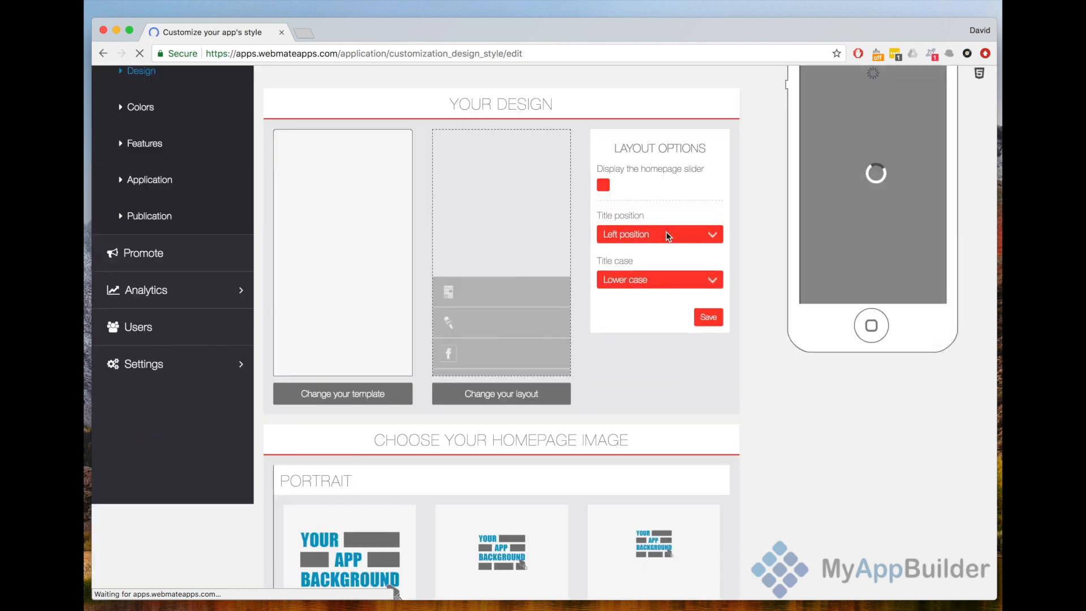
- Set the layout's title position to Right position and title case to Upper case, save, and check the preview
{"action": "left_click", "coordinate": [667, 233]}
{"action": "left_click", "coordinate": [662, 258]}
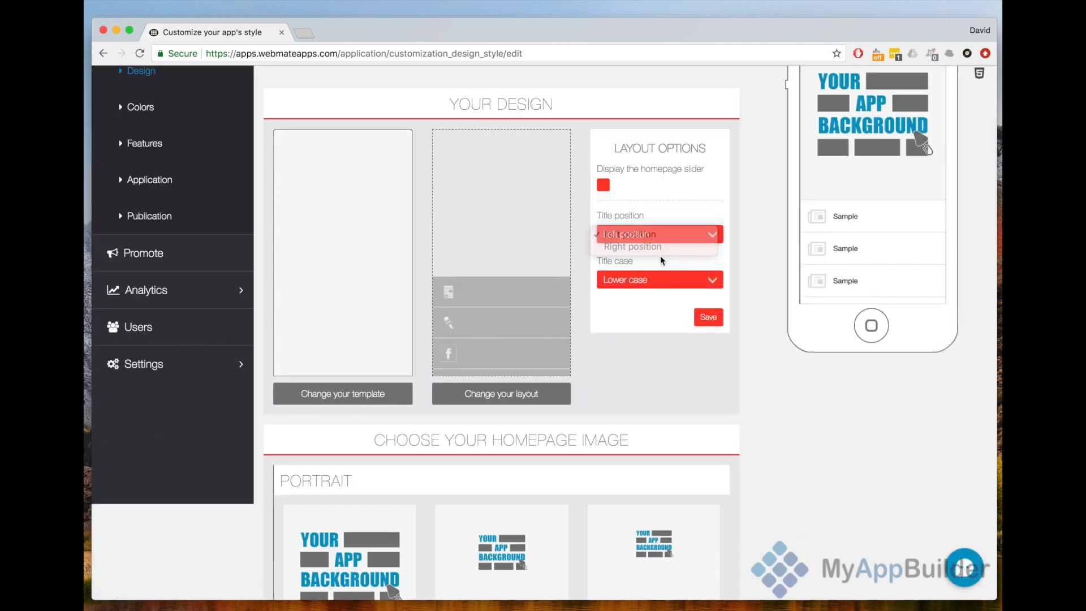
{"action": "left_click", "coordinate": [660, 242]}
{"action": "left_click", "coordinate": [660, 247]}
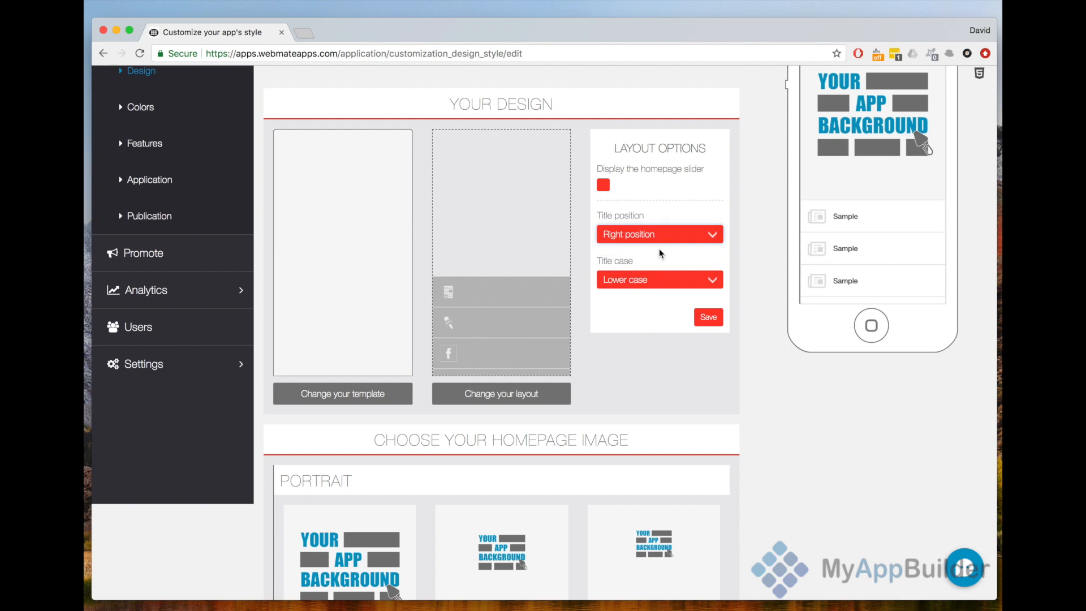
{"action": "left_click", "coordinate": [666, 280]}
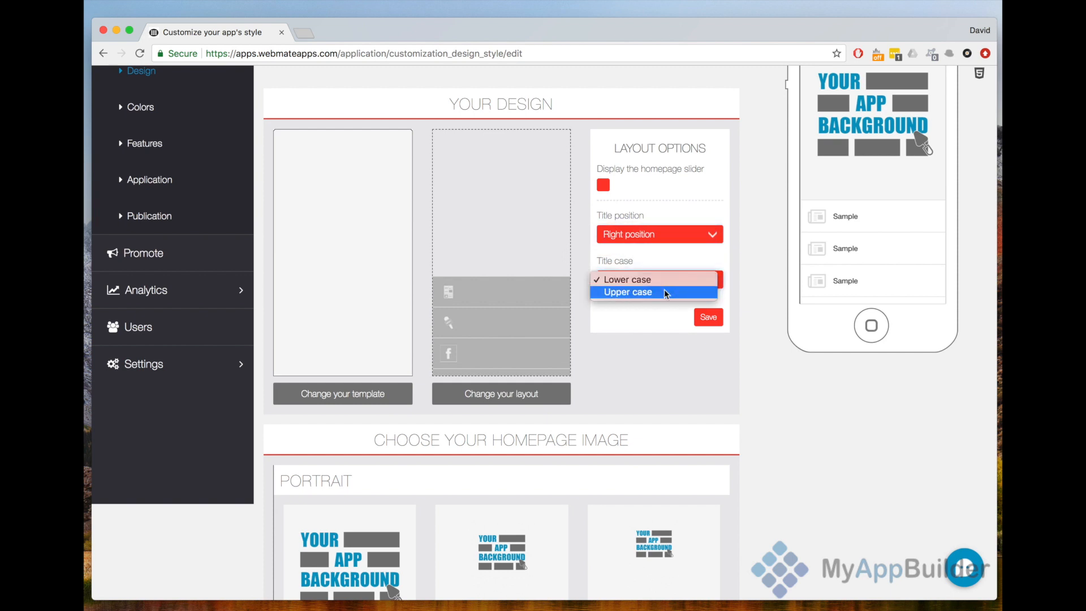
{"action": "left_click", "coordinate": [667, 293]}
{"action": "left_click", "coordinate": [709, 317]}
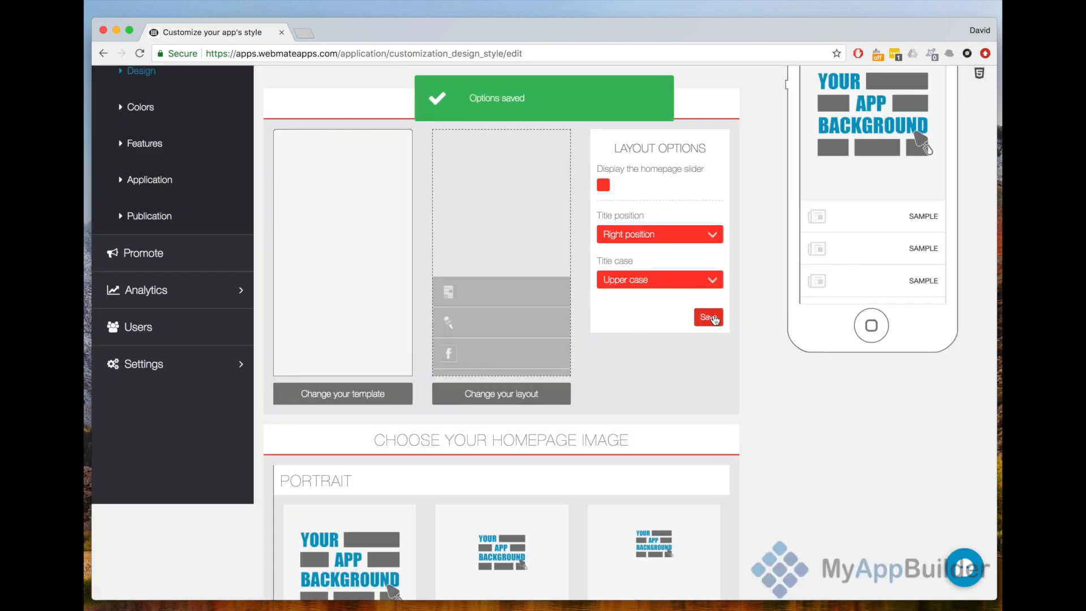
{"action": "left_click_drag", "start_coordinate": [885, 271], "coordinate": [885, 215]}
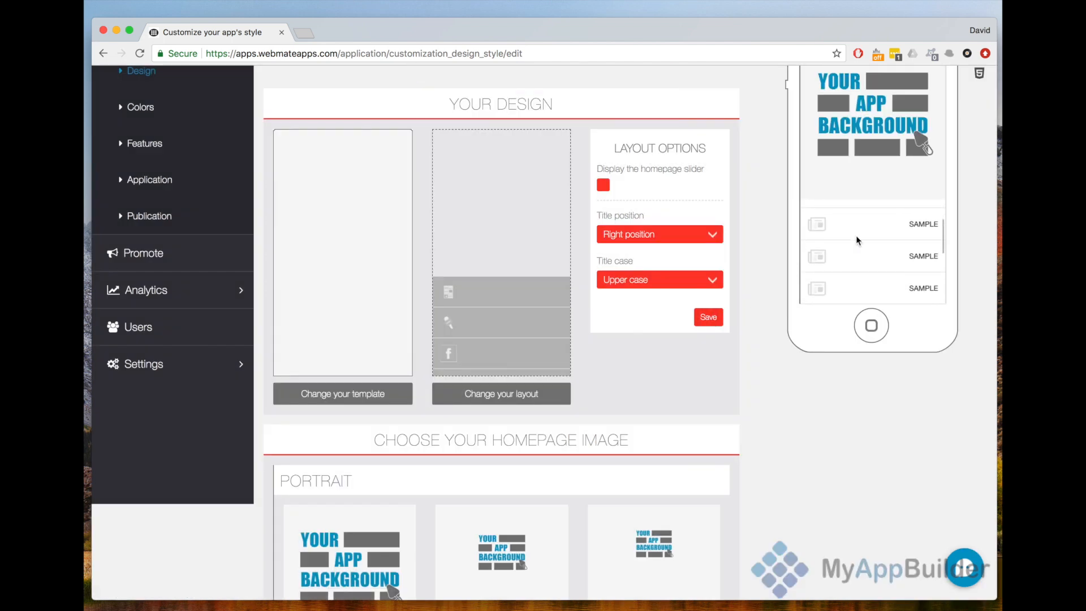
- Replace the 640x1136 portrait homepage image with whitening.jpg, cropped around both women's faces, and check it in the phone preview
{"action": "scroll", "coordinate": [712, 382], "scroll_direction": "down", "scroll_amount": 6}
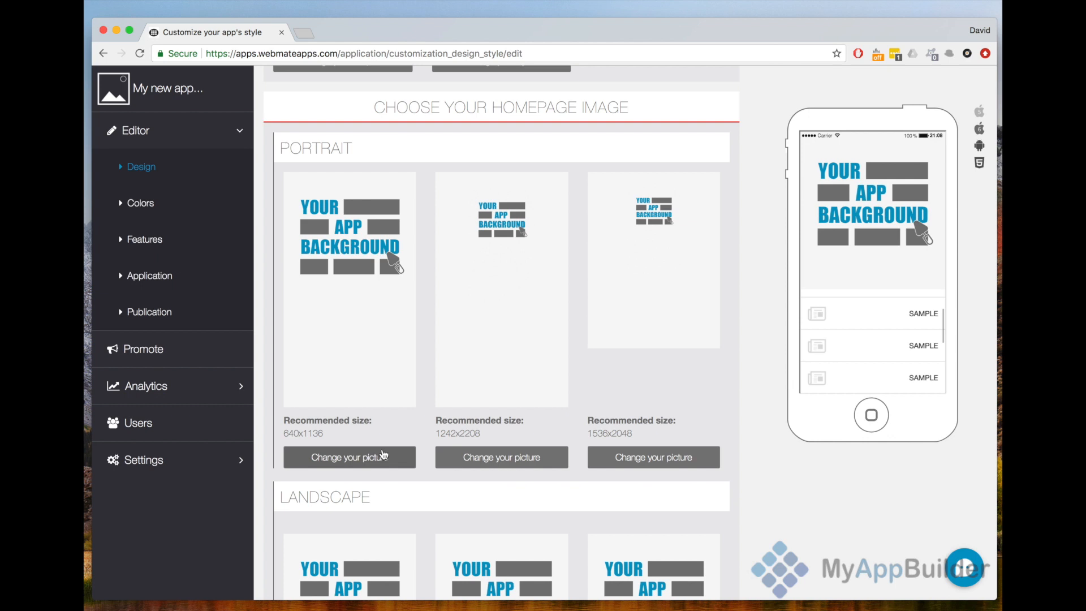
{"action": "scroll", "coordinate": [383, 454], "scroll_direction": "down", "scroll_amount": 6}
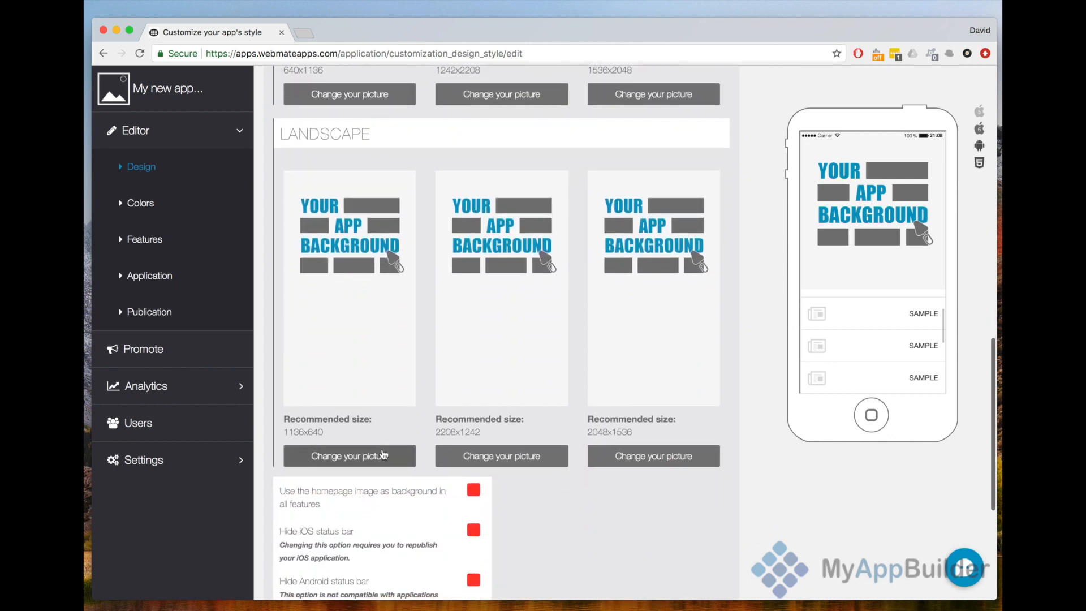
{"action": "scroll", "coordinate": [383, 454], "scroll_direction": "up", "scroll_amount": 1}
{"action": "scroll", "coordinate": [382, 454], "scroll_direction": "down", "scroll_amount": 5}
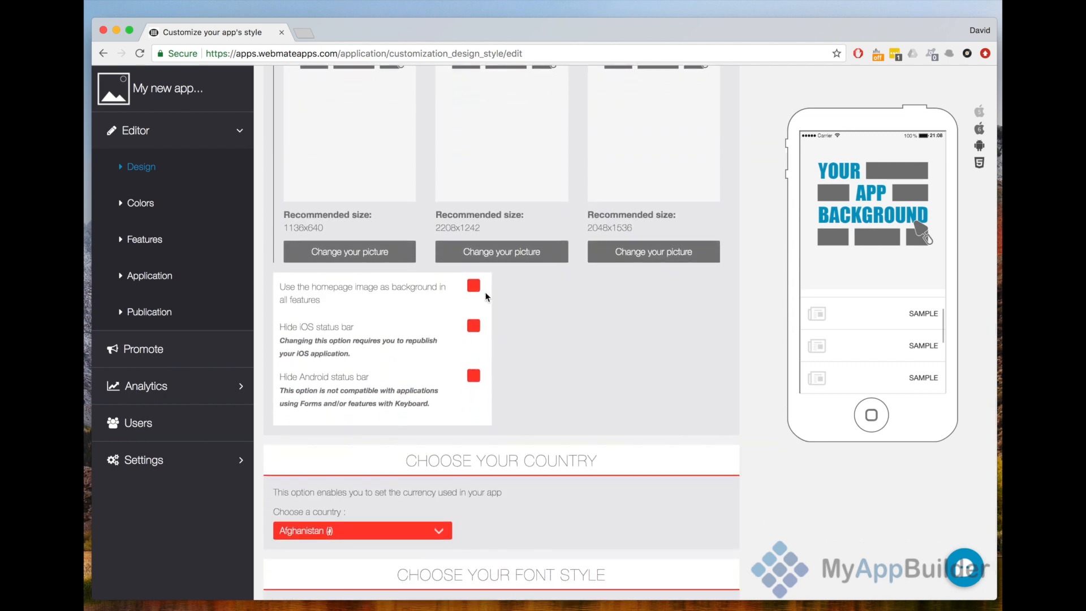
{"action": "scroll", "coordinate": [486, 296], "scroll_direction": "up", "scroll_amount": 9}
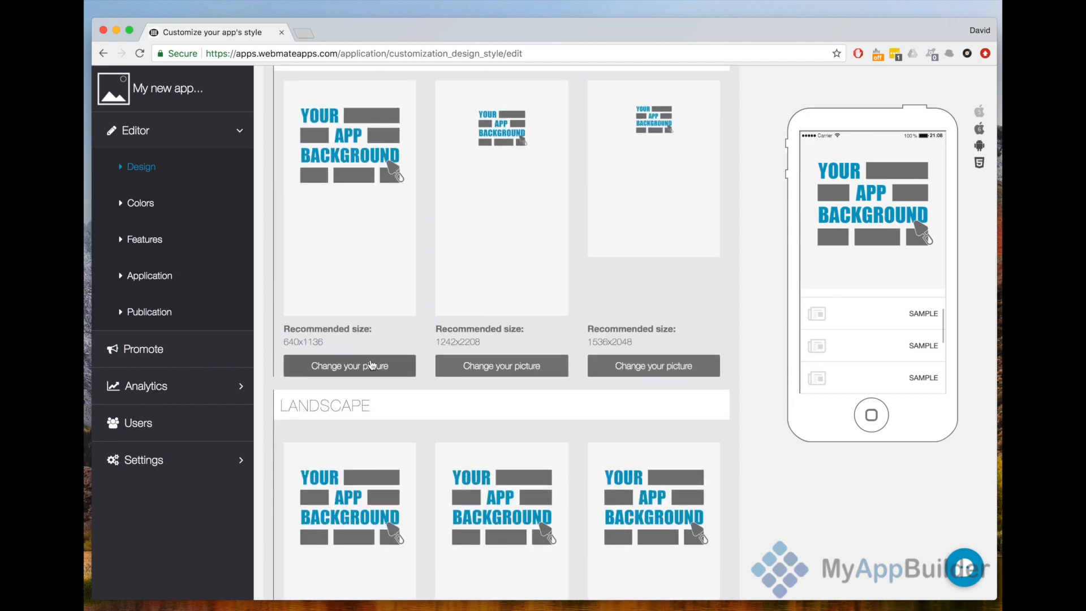
{"action": "left_click", "coordinate": [372, 365]}
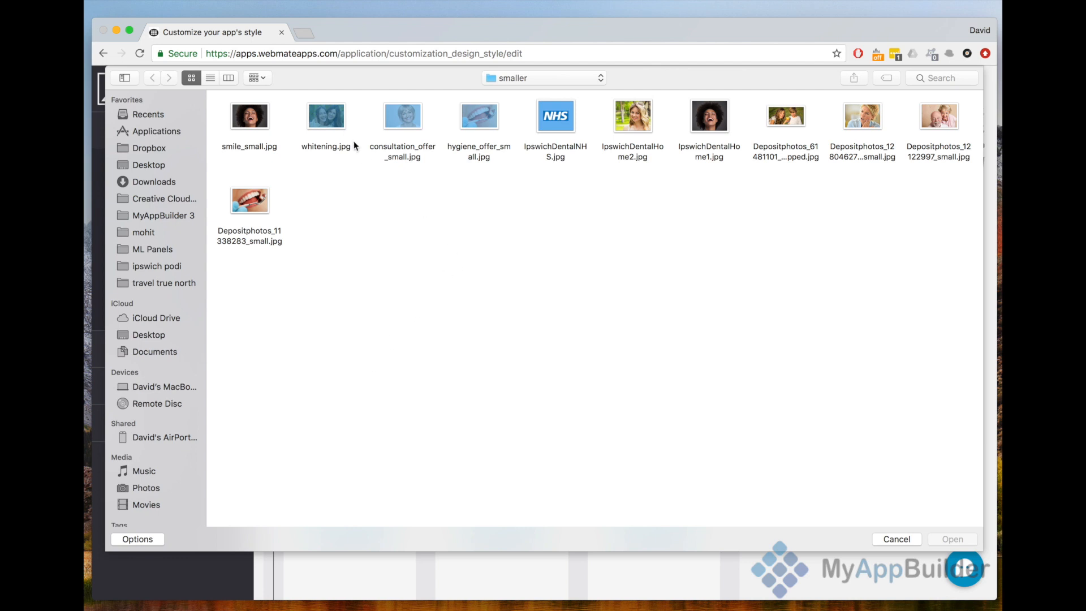
{"action": "double_click", "coordinate": [328, 120]}
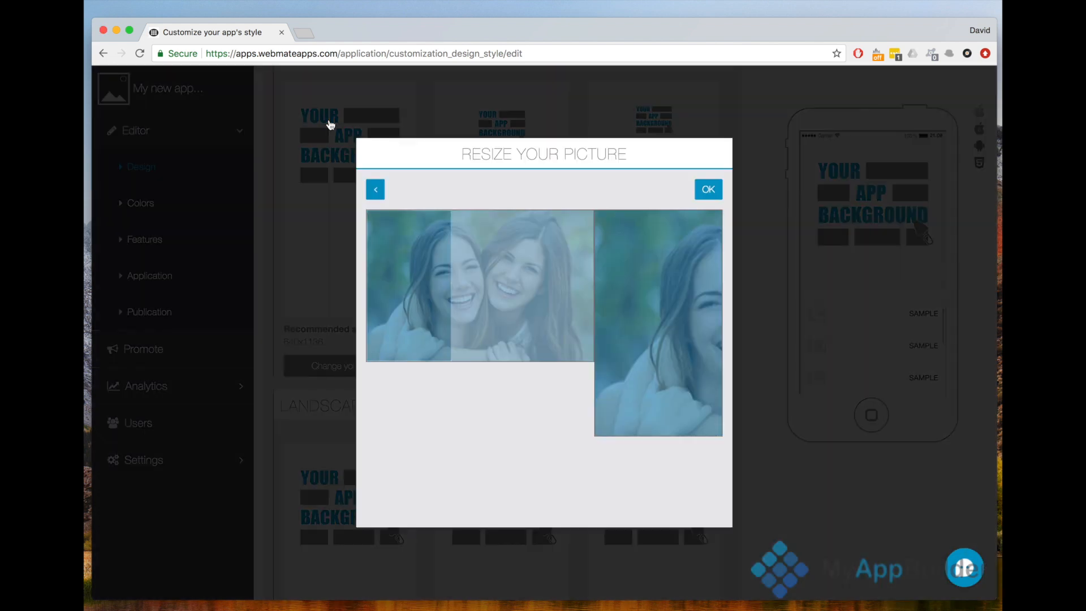
{"action": "left_click_drag", "start_coordinate": [403, 263], "coordinate": [485, 277]}
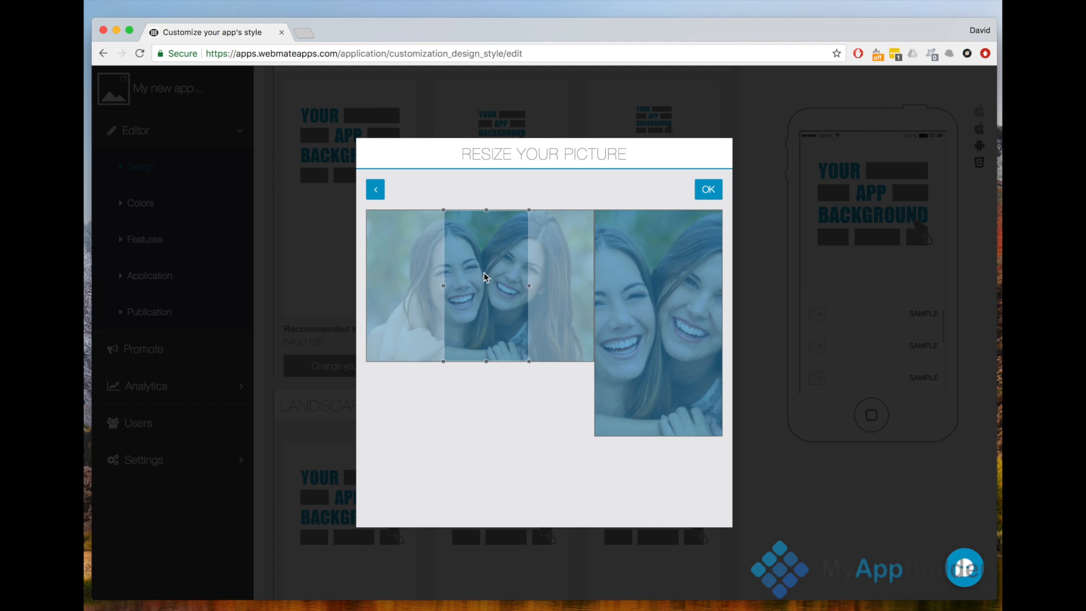
{"action": "left_click", "coordinate": [709, 189]}
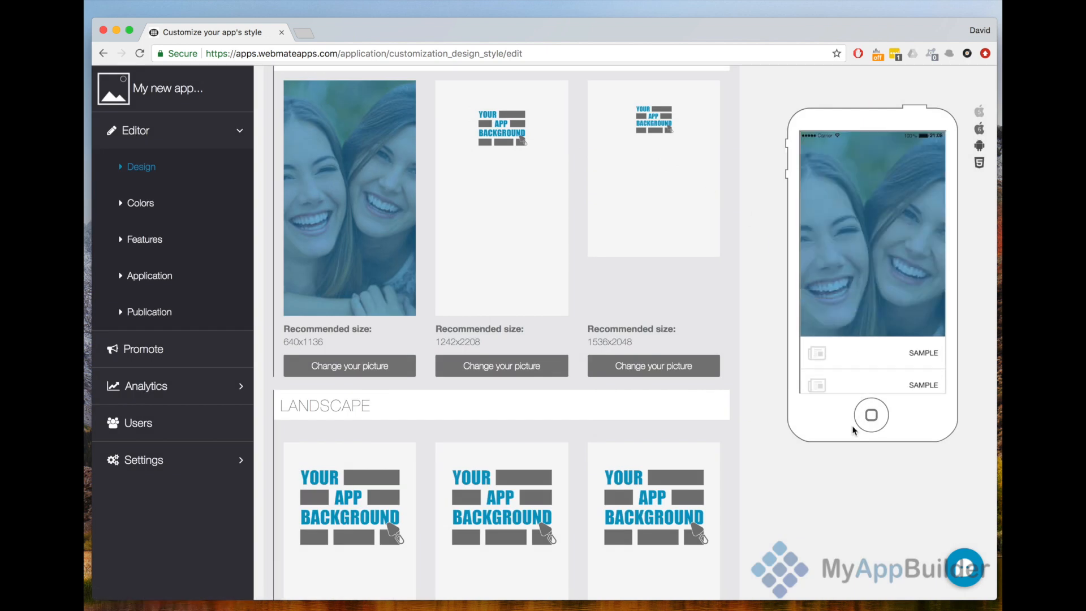
{"action": "left_click_drag", "start_coordinate": [853, 426], "coordinate": [839, 319]}
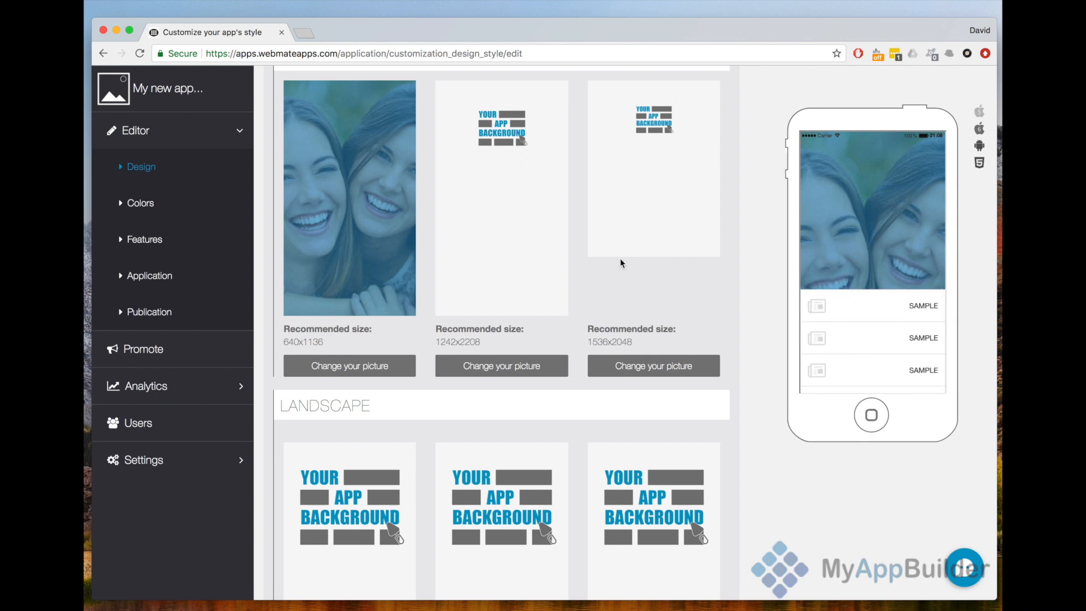
- Enable hiding the iOS status bar and hiding the Android status bar in the homepage image options
{"action": "scroll", "coordinate": [508, 312], "scroll_direction": "down", "scroll_amount": 10}
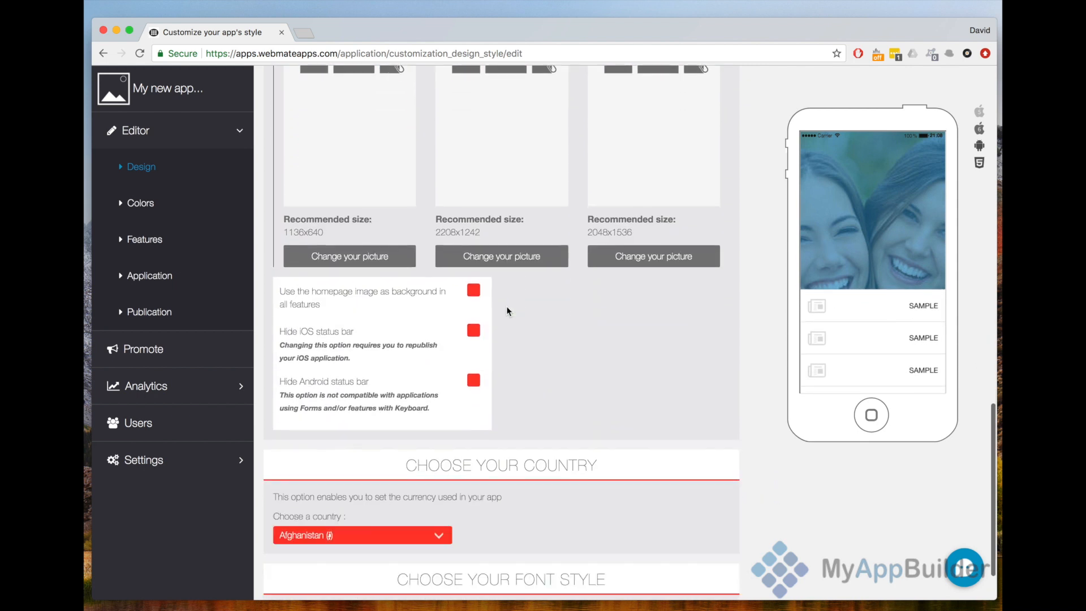
{"action": "scroll", "coordinate": [507, 307], "scroll_direction": "down", "scroll_amount": 2}
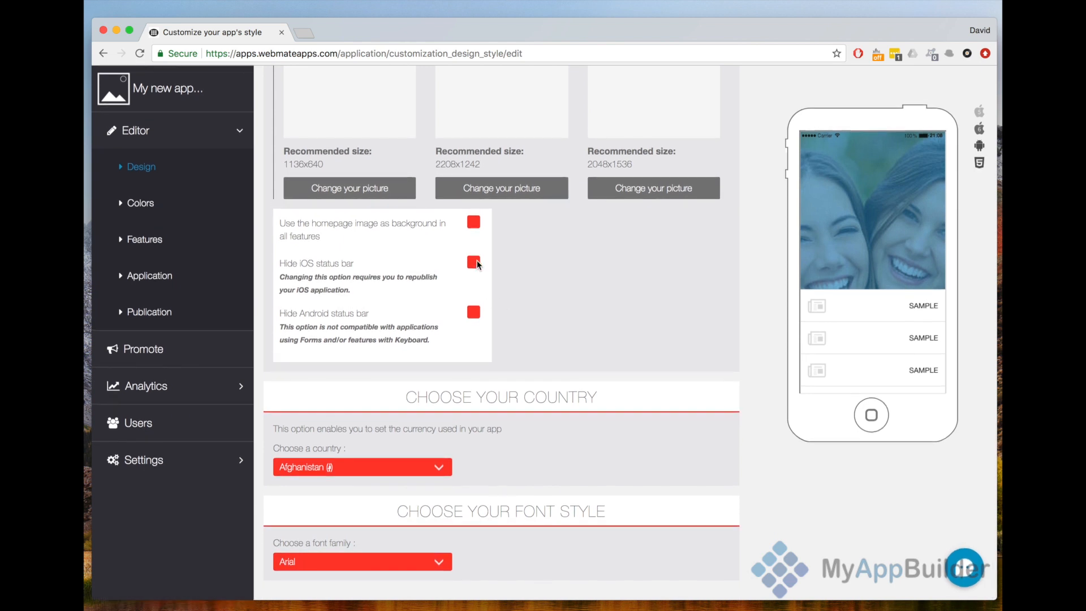
{"action": "left_click", "coordinate": [473, 262]}
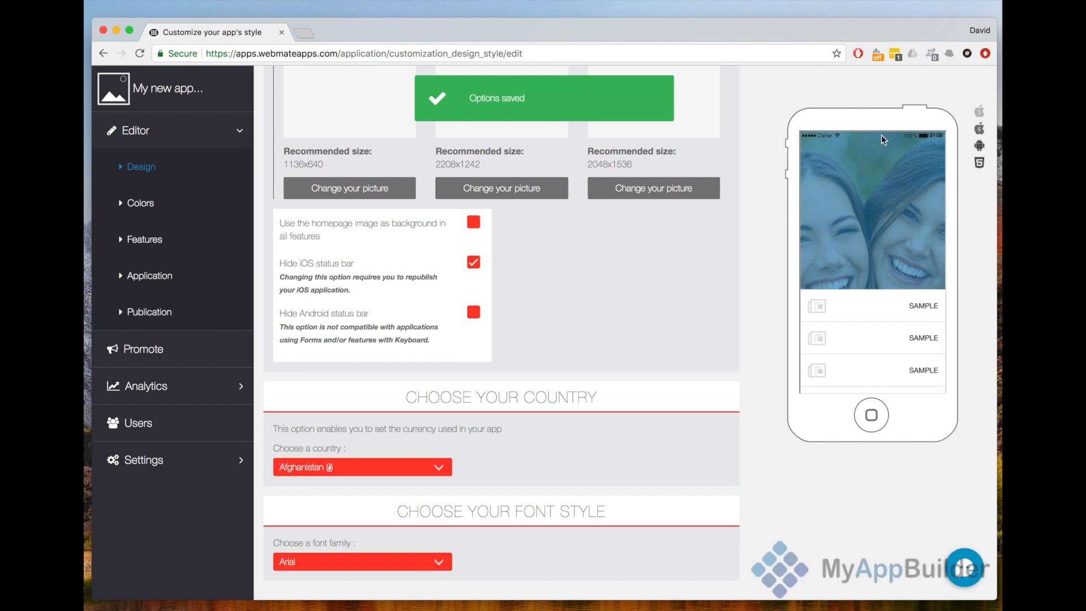
{"action": "left_click", "coordinate": [474, 313]}
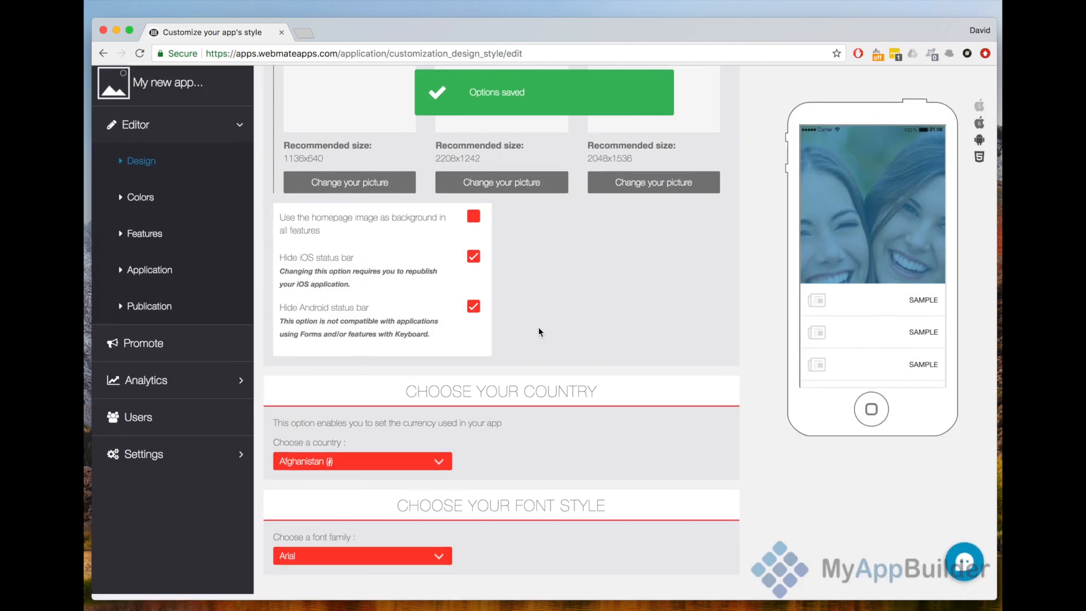
- Set the app's country to United Kingdom (£) and its font family to Helvetica
{"action": "left_click", "coordinate": [409, 464]}
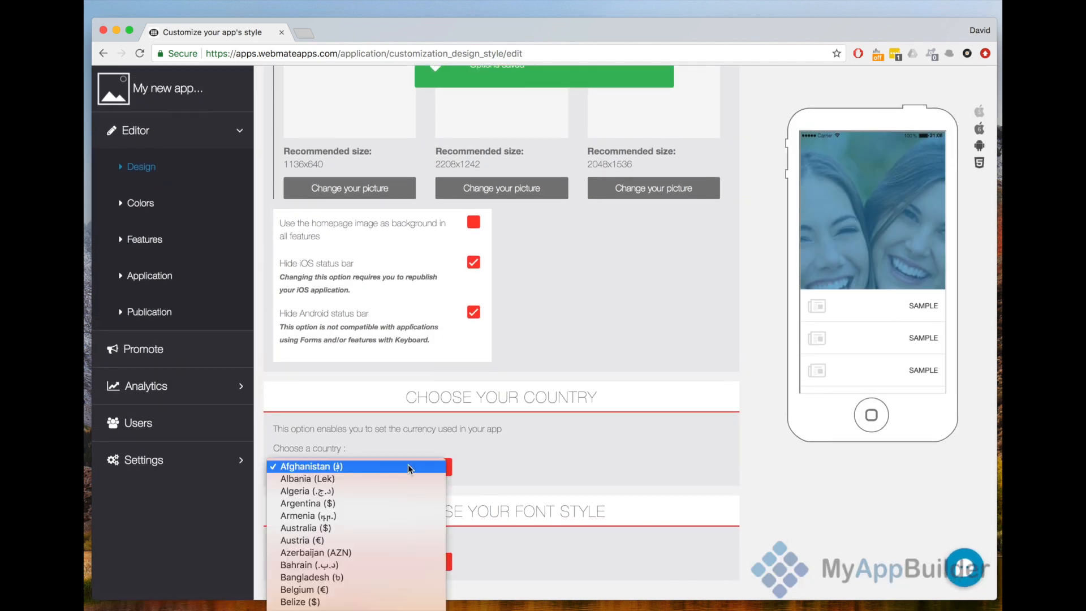
{"action": "scroll", "coordinate": [408, 464], "scroll_direction": "down", "scroll_amount": 10}
{"action": "scroll", "coordinate": [408, 464], "scroll_direction": "down", "scroll_amount": 5}
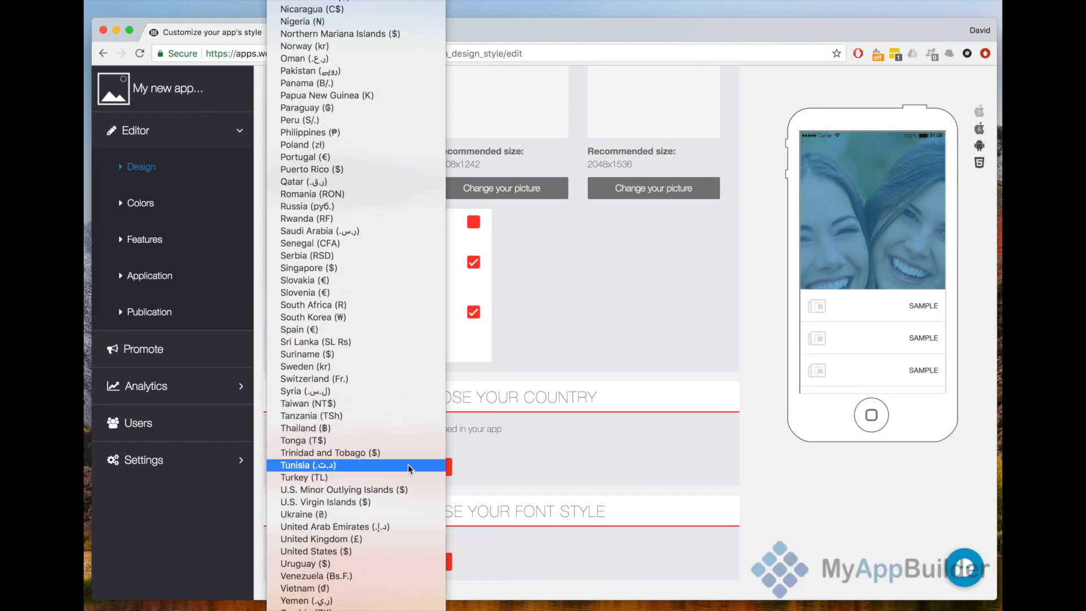
{"action": "left_click", "coordinate": [381, 539]}
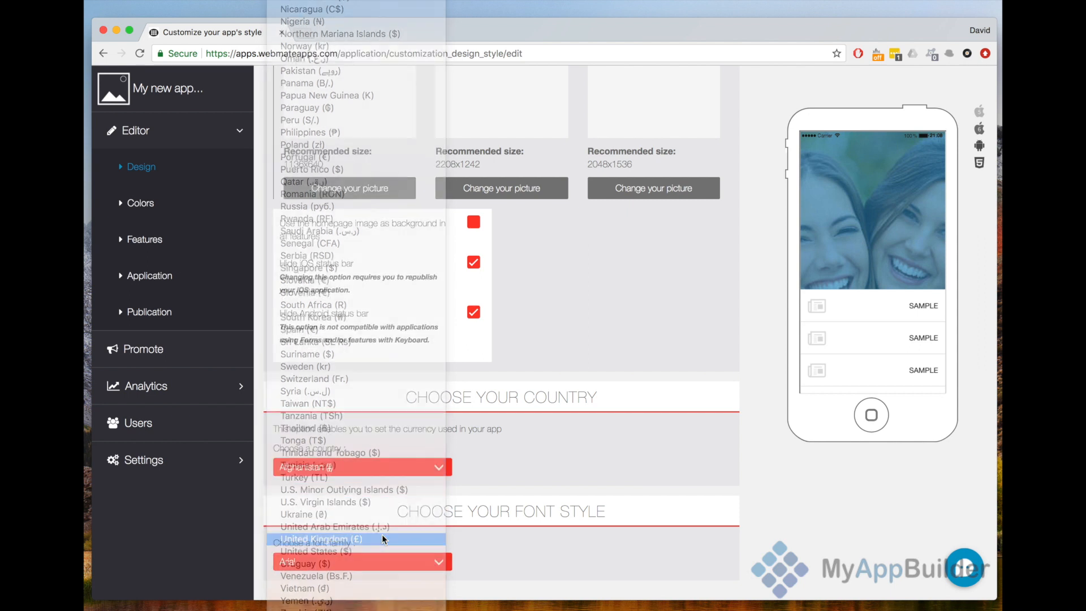
{"action": "left_click", "coordinate": [377, 569]}
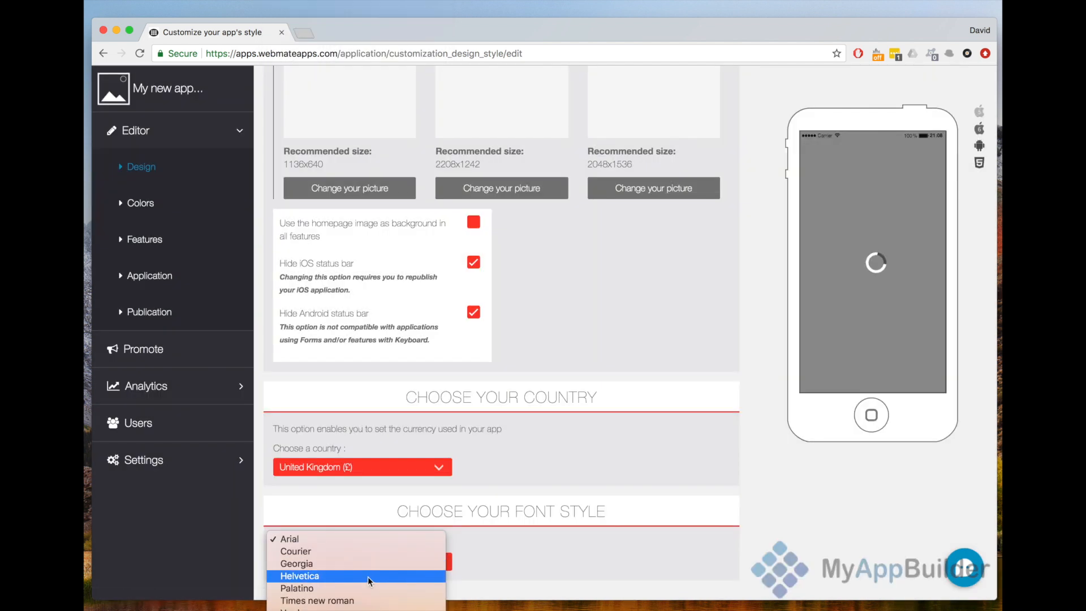
{"action": "left_click", "coordinate": [368, 576]}
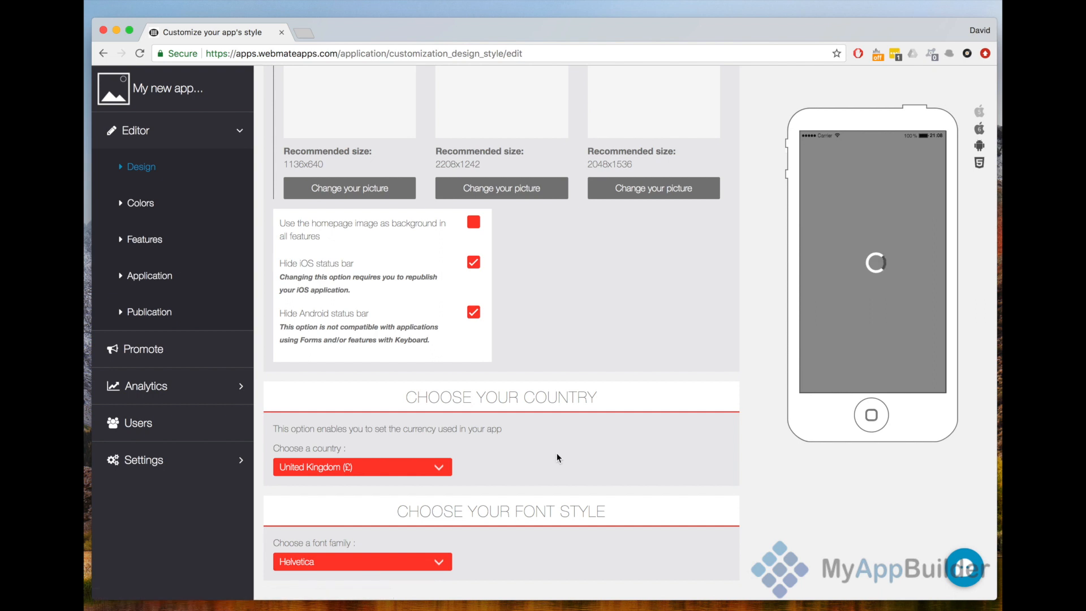
{"action": "scroll", "coordinate": [556, 457], "scroll_direction": "up", "scroll_amount": 10}
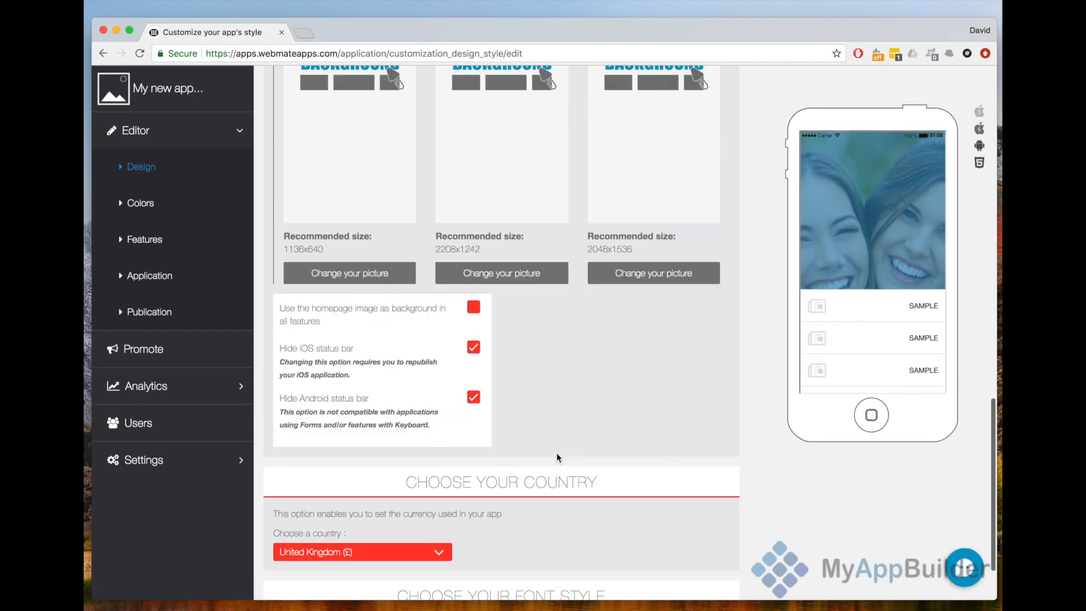
{"action": "scroll", "coordinate": [556, 458], "scroll_direction": "up", "scroll_amount": 5}
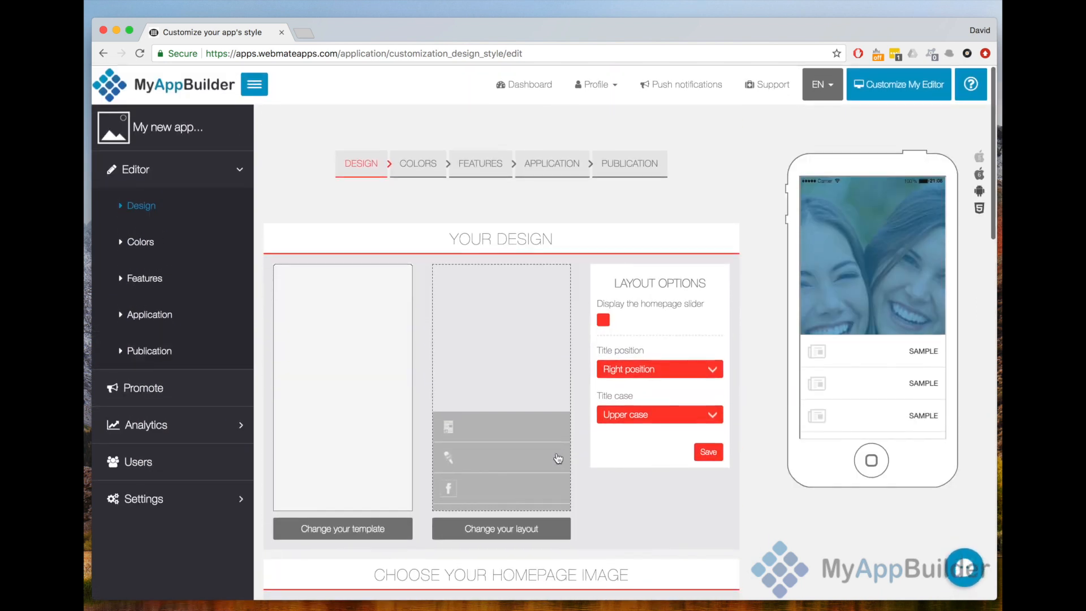
- Open the app's color settings and change the header background to turquoise
{"action": "left_click", "coordinate": [173, 249]}
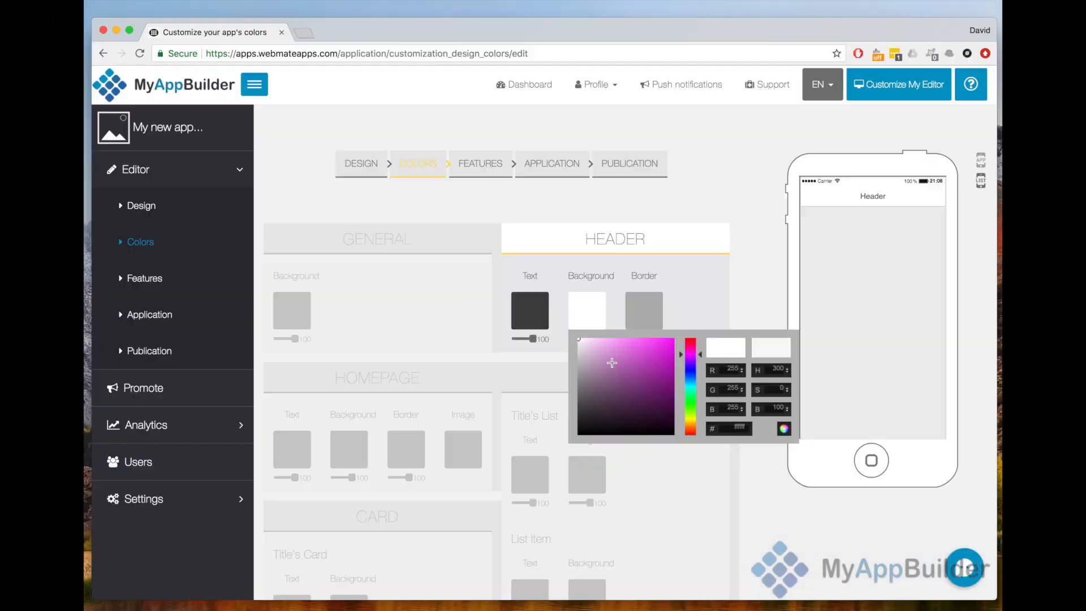
{"action": "left_click", "coordinate": [619, 358]}
{"action": "mouse_move", "coordinate": [619, 358]}
{"action": "left_mouse_down"}
{"action": "mouse_move", "coordinate": [640, 356]}
{"action": "mouse_move", "coordinate": [626, 395]}
{"action": "mouse_move", "coordinate": [633, 354]}
{"action": "mouse_move", "coordinate": [691, 370]}
{"action": "mouse_move", "coordinate": [691, 388]}
{"action": "mouse_move", "coordinate": [635, 361]}
{"action": "left_mouse_up"}
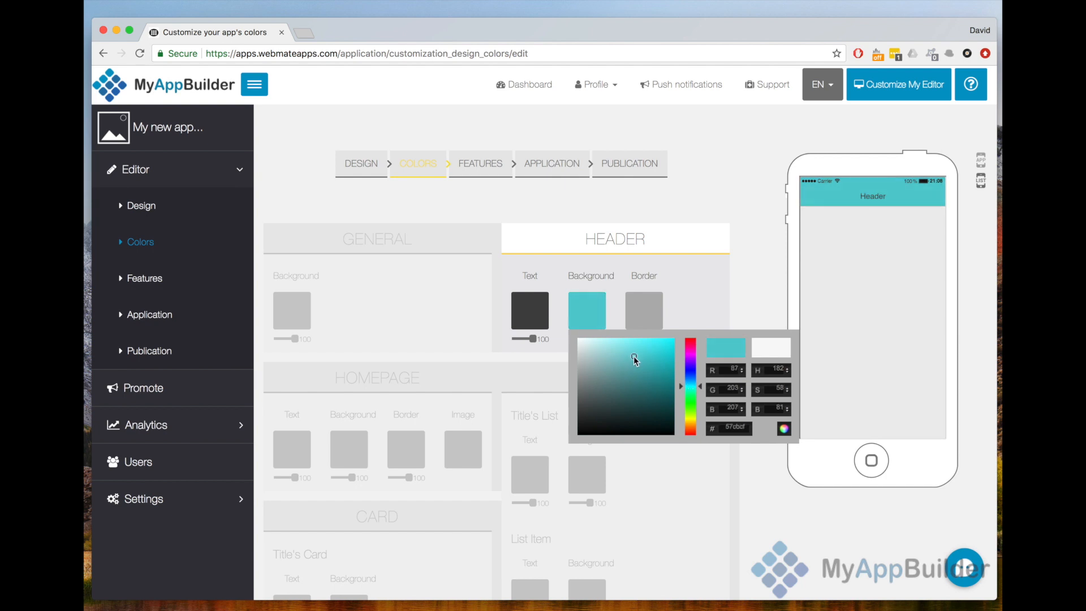
{"action": "left_click", "coordinate": [581, 276]}
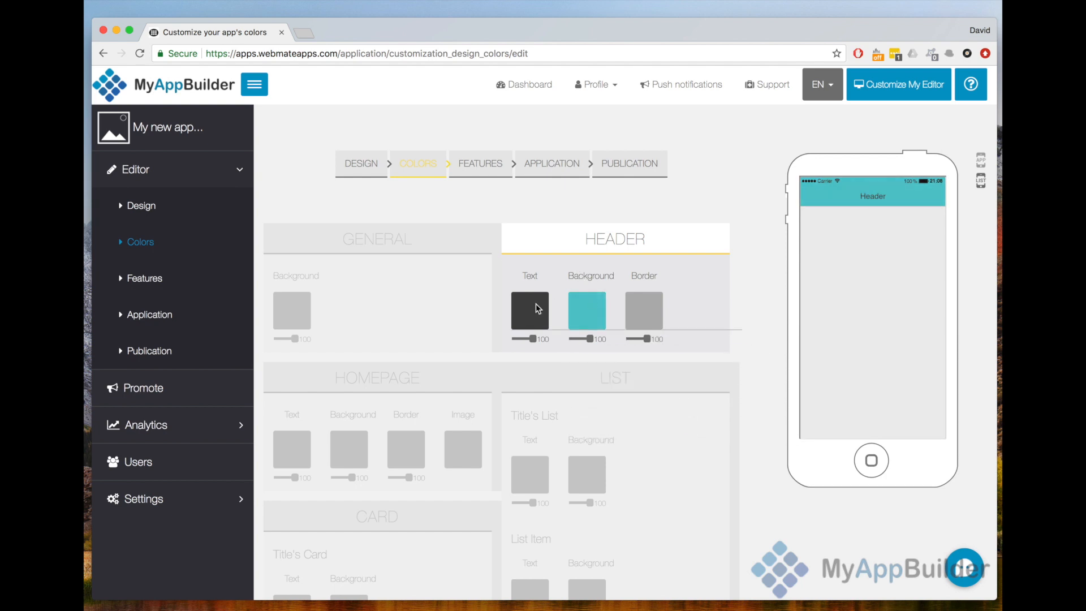
- Change the header text color to white and set the header border's opacity to 0
{"action": "left_click", "coordinate": [535, 305]}
{"action": "left_click", "coordinate": [532, 357]}
{"action": "left_click_drag", "start_coordinate": [531, 356], "coordinate": [516, 337]}
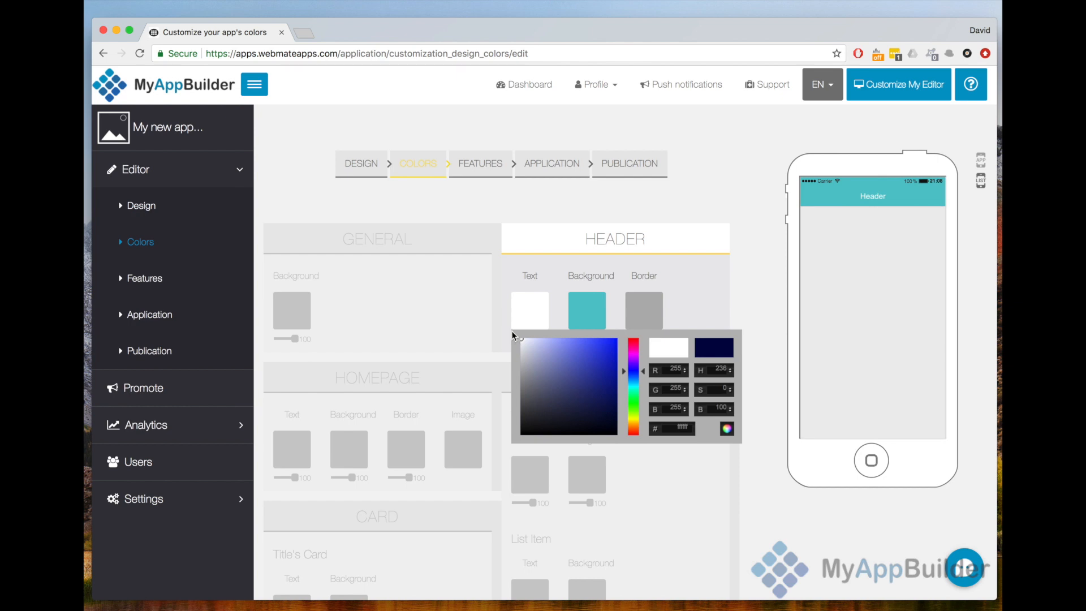
{"action": "left_click", "coordinate": [646, 269]}
{"action": "scroll", "coordinate": [646, 269], "scroll_direction": "down", "scroll_amount": 2}
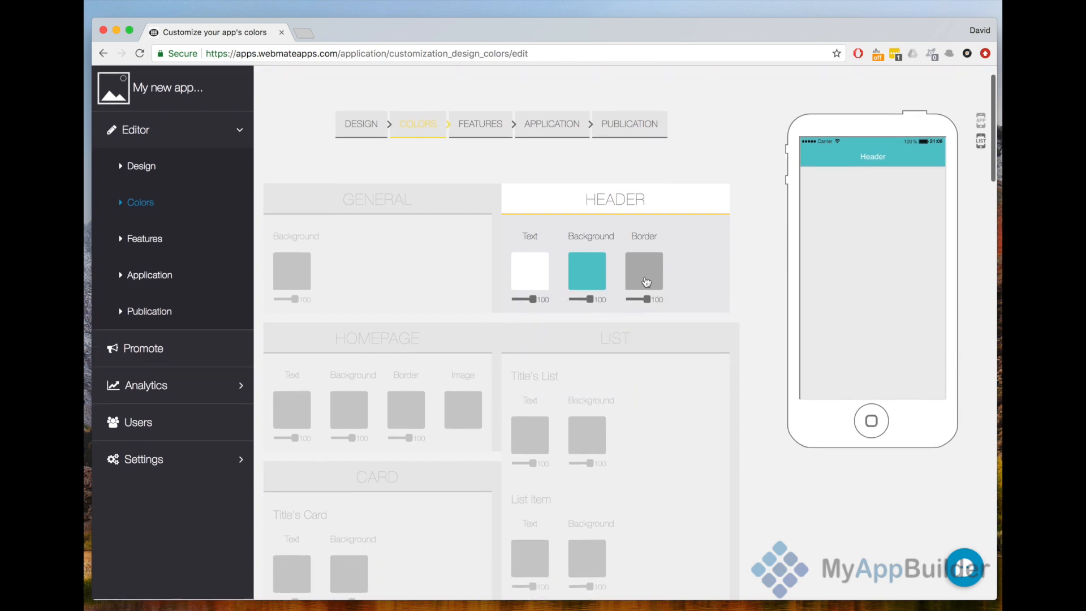
{"action": "left_click", "coordinate": [630, 300]}
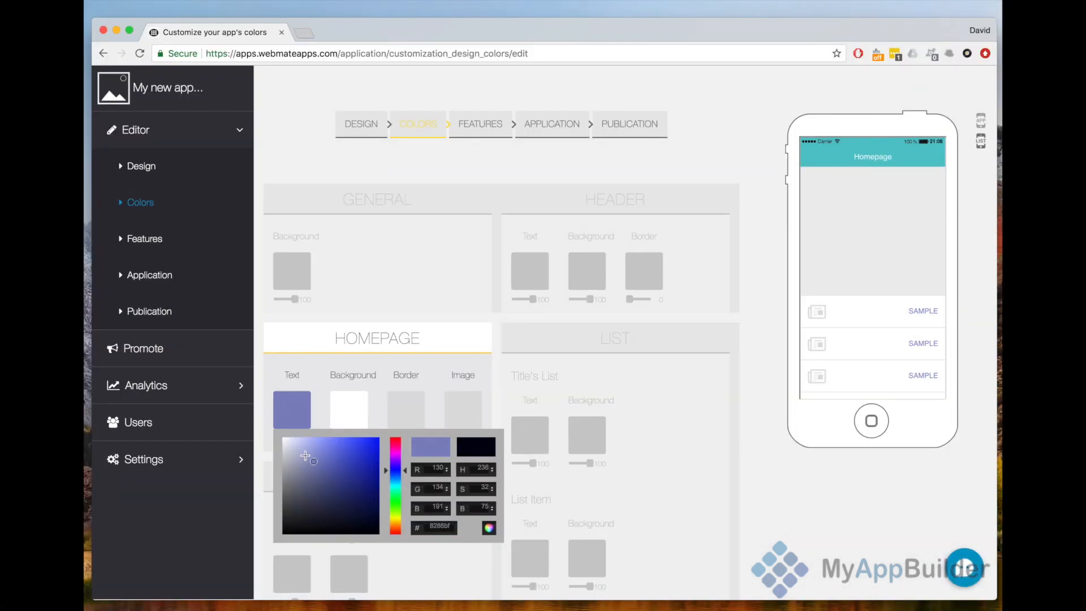
- Set the homepage text color to dark gray #3d3d3d and adjust the homepage background color
{"action": "left_click_drag", "start_coordinate": [305, 464], "coordinate": [270, 510]}
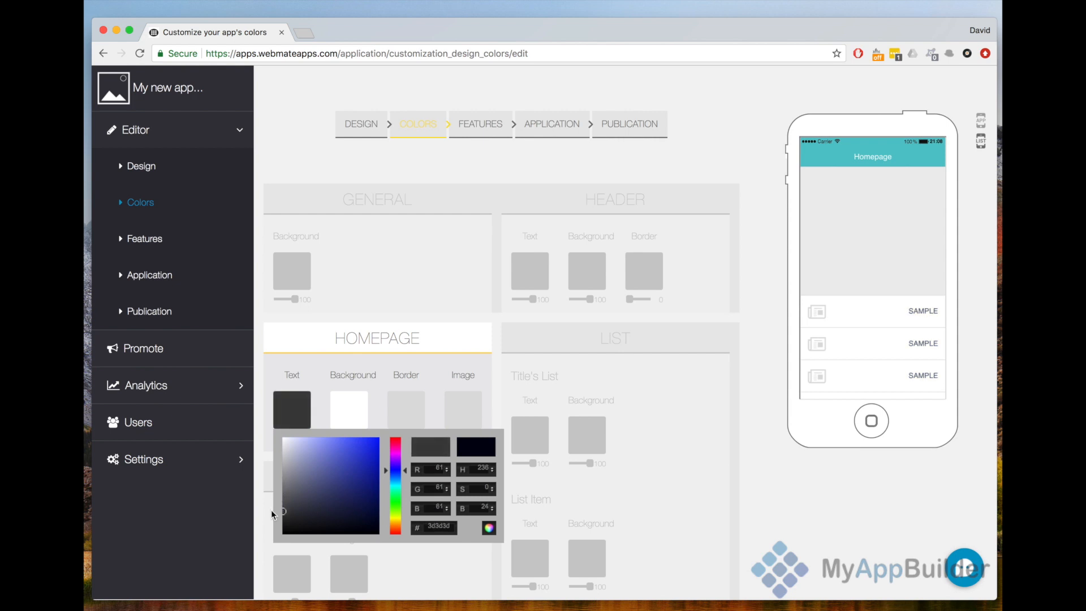
{"action": "left_click", "coordinate": [355, 399]}
{"action": "mouse_move", "coordinate": [371, 460]}
{"action": "left_mouse_down"}
{"action": "mouse_move", "coordinate": [384, 477]}
{"action": "mouse_move", "coordinate": [340, 504]}
{"action": "mouse_move", "coordinate": [343, 453]}
{"action": "mouse_move", "coordinate": [365, 451]}
{"action": "left_mouse_up"}
- Change the card item colors to a gray background with white text
{"action": "left_click_drag", "start_coordinate": [451, 484], "coordinate": [452, 483]}
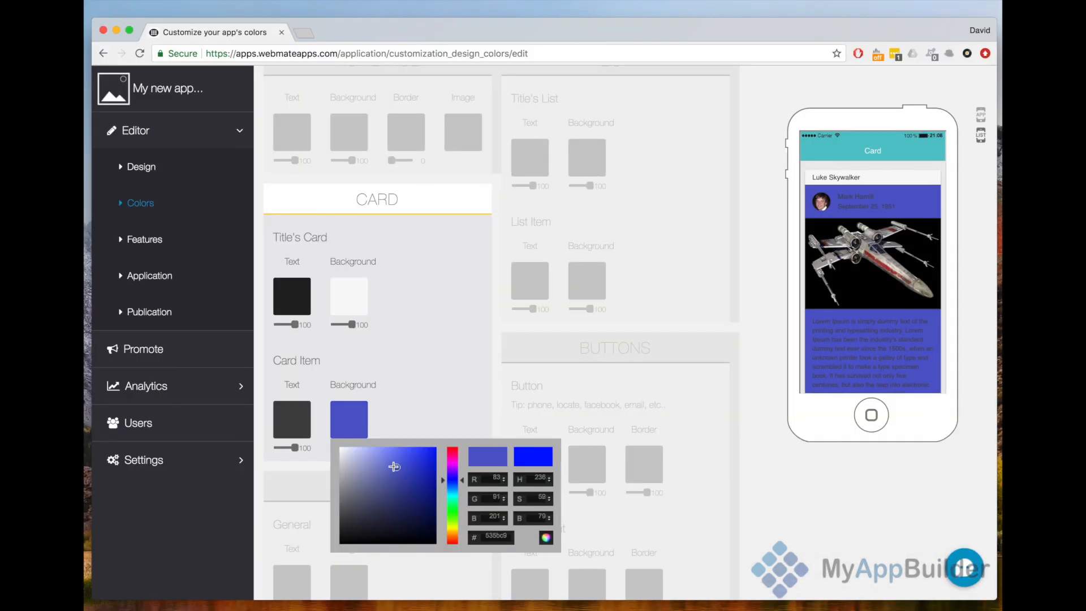
{"action": "left_click_drag", "start_coordinate": [393, 466], "coordinate": [280, 445]}
{"action": "left_click", "coordinate": [306, 426]}
{"action": "left_click", "coordinate": [456, 372]}
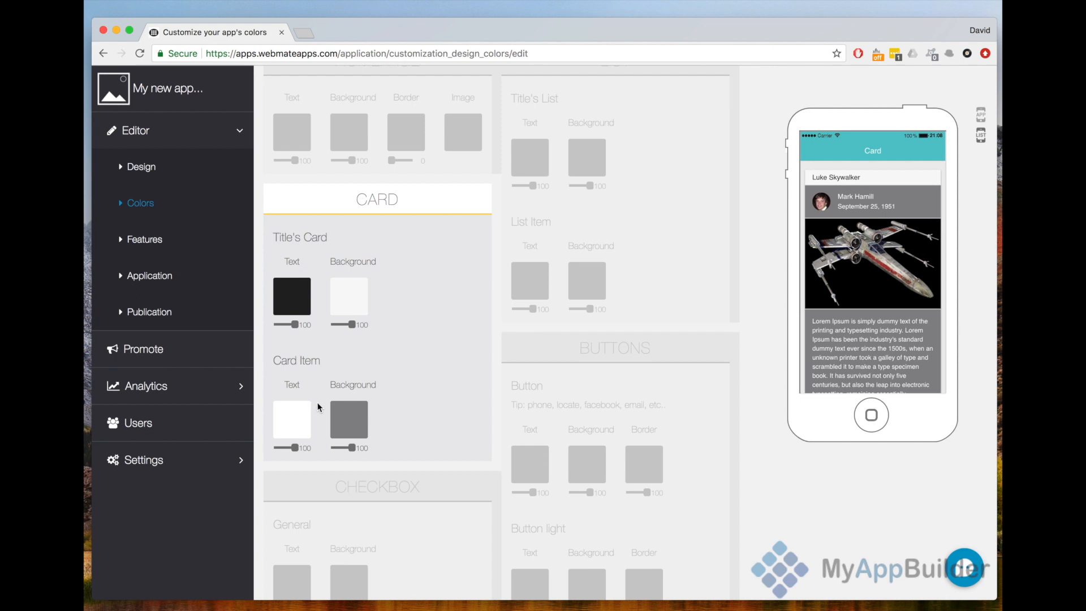
- Examine the color settings for buttons, spinner and dialog together with their phone previews
{"action": "scroll", "coordinate": [580, 428], "scroll_direction": "down", "scroll_amount": 5}
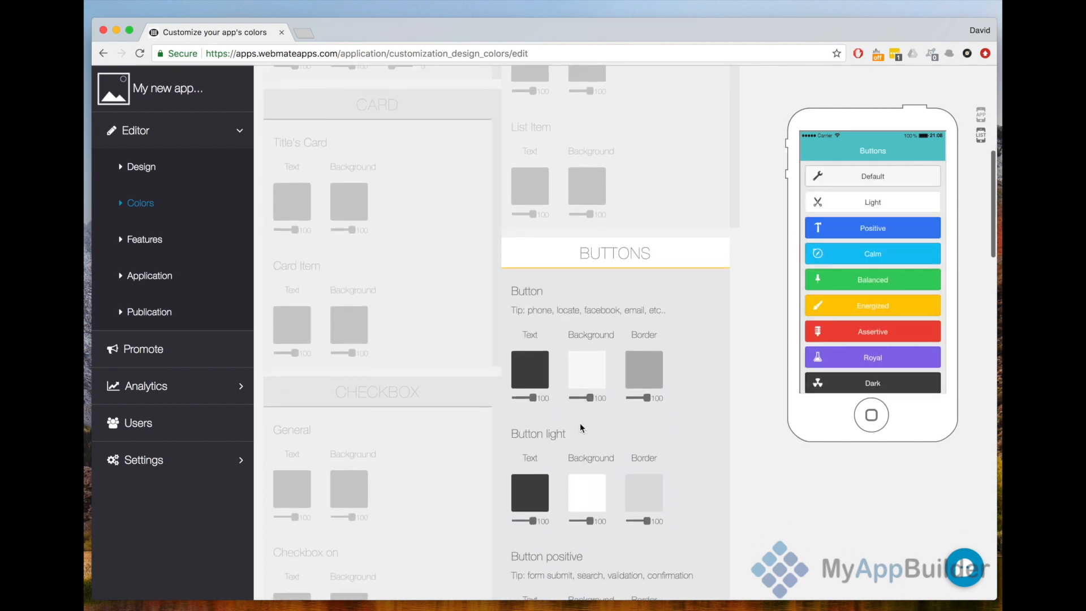
{"action": "scroll", "coordinate": [580, 428], "scroll_direction": "down", "scroll_amount": 3}
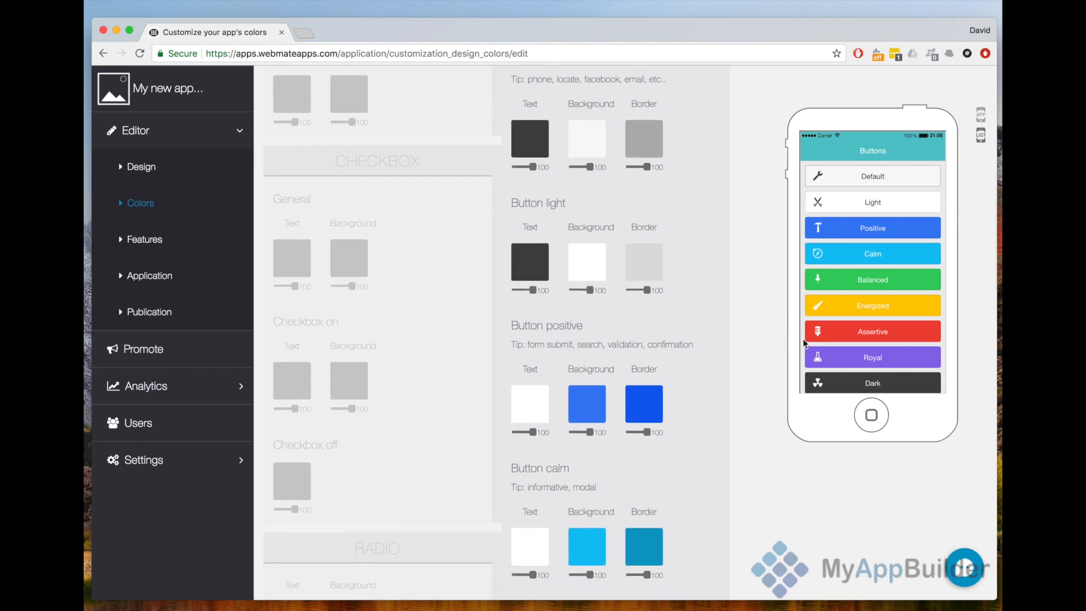
{"action": "scroll", "coordinate": [831, 356], "scroll_direction": "down", "scroll_amount": 2}
{"action": "scroll", "coordinate": [831, 356], "scroll_direction": "up", "scroll_amount": 2}
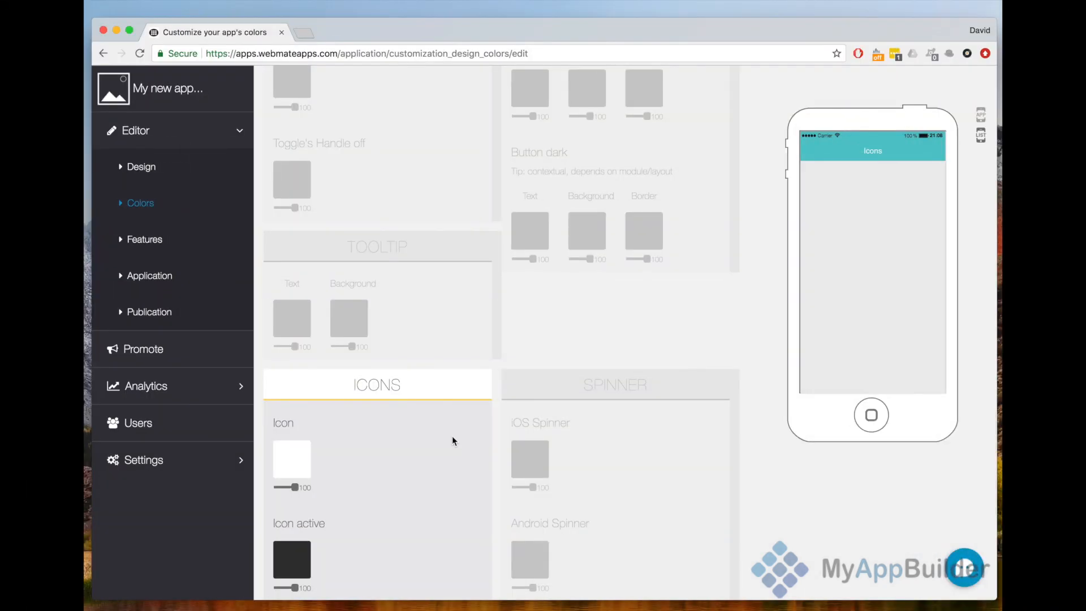
{"action": "mouse_move", "coordinate": [562, 454]}
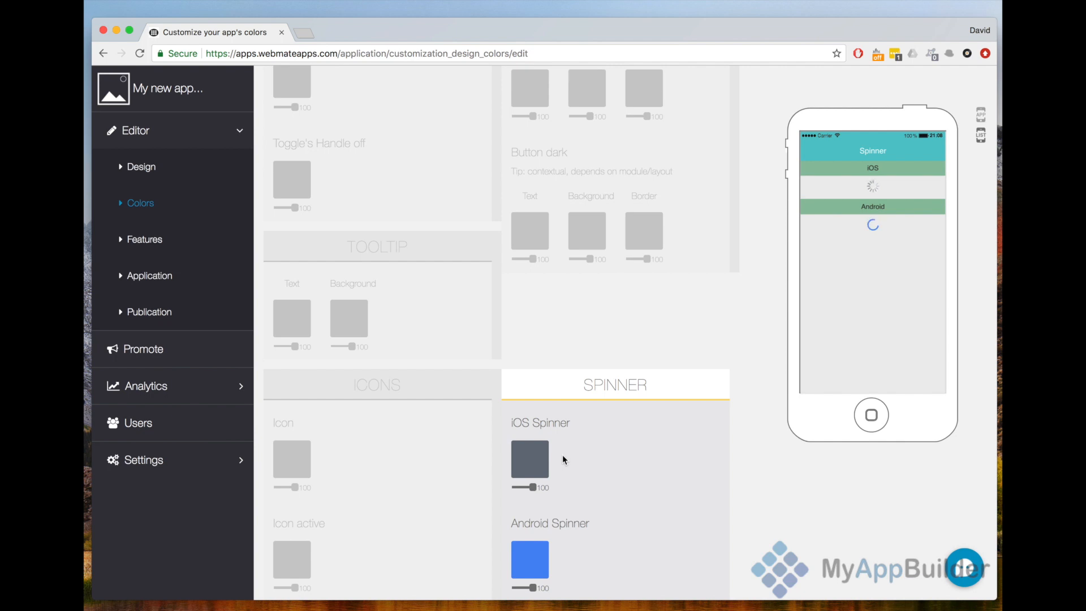
{"action": "scroll", "coordinate": [562, 454], "scroll_direction": "down", "scroll_amount": 7}
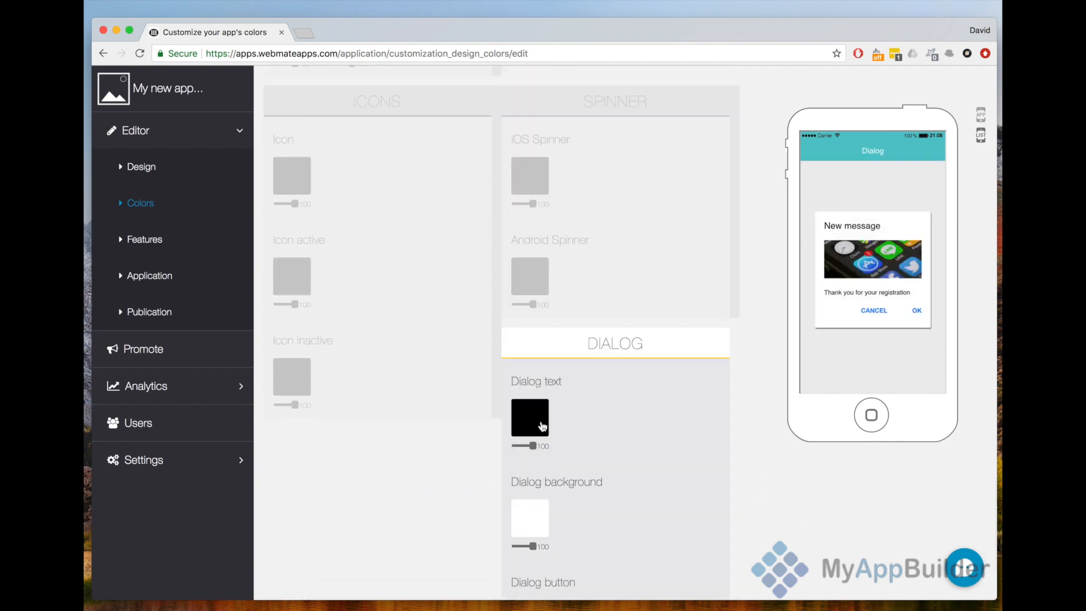
{"action": "scroll", "coordinate": [542, 426], "scroll_direction": "down", "scroll_amount": 3}
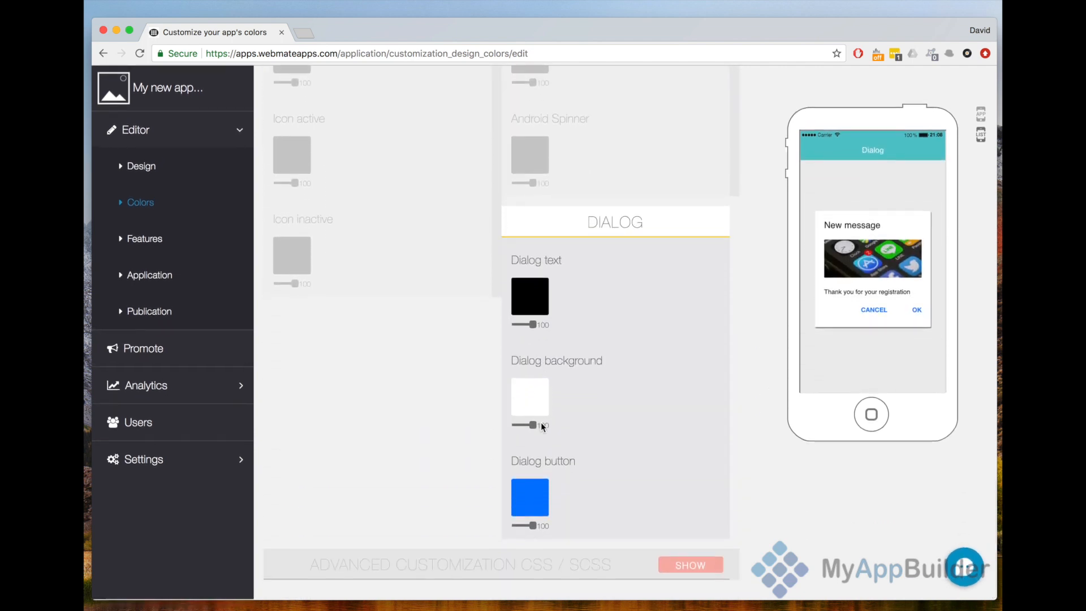
- Examine the color settings for icons, tooltip and toggle together with their phone previews
{"action": "scroll", "coordinate": [541, 421], "scroll_direction": "up", "scroll_amount": 5}
{"action": "scroll", "coordinate": [510, 407], "scroll_direction": "up", "scroll_amount": 2}
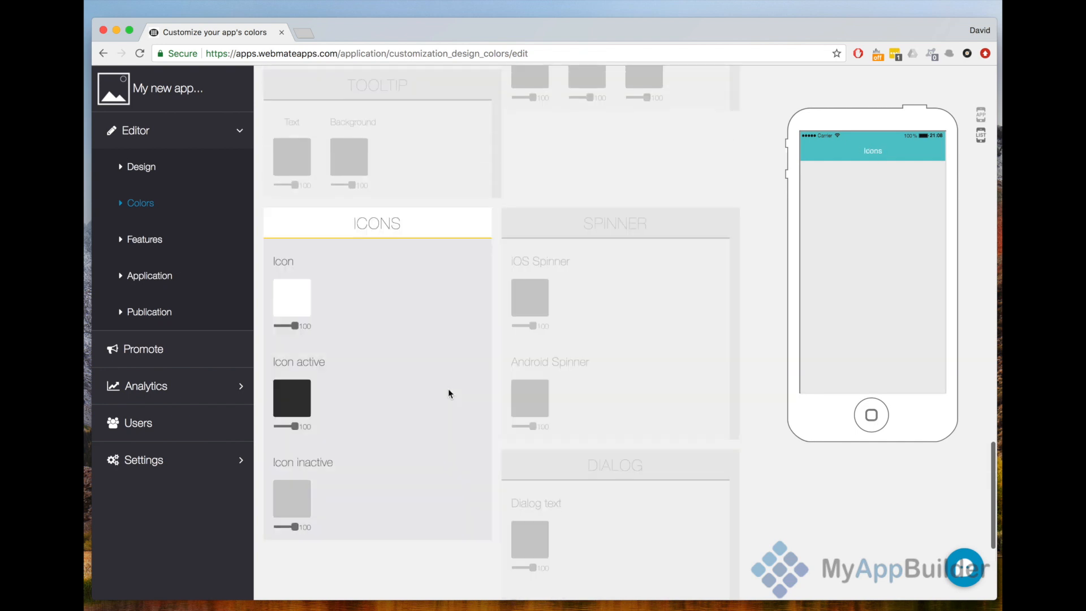
{"action": "scroll", "coordinate": [527, 359], "scroll_direction": "up", "scroll_amount": 4}
{"action": "scroll", "coordinate": [528, 360], "scroll_direction": "up", "scroll_amount": 2}
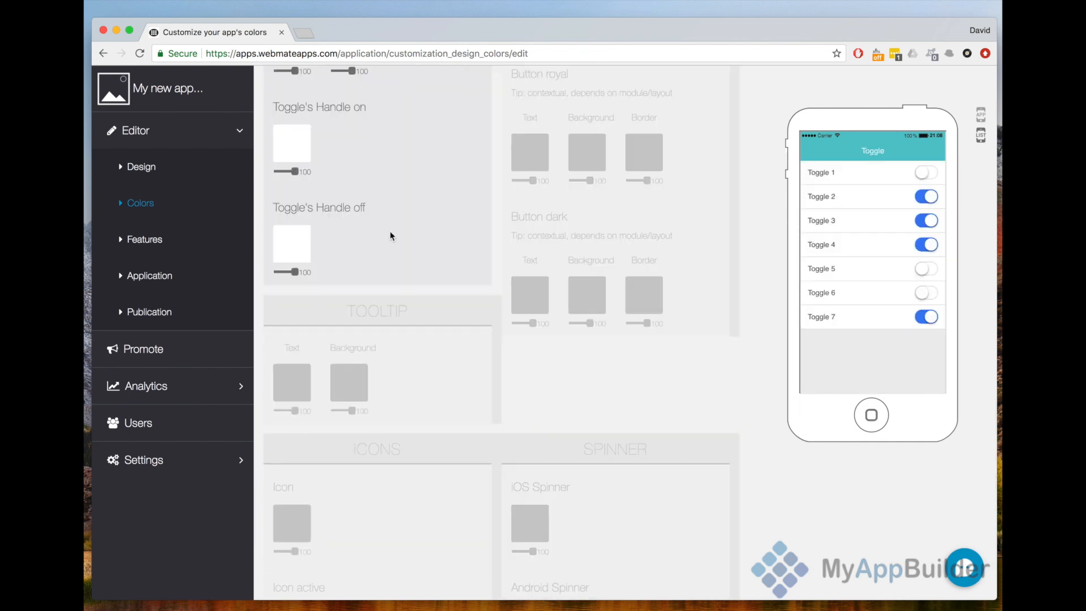
{"action": "scroll", "coordinate": [387, 229], "scroll_direction": "up", "scroll_amount": 4}
{"action": "scroll", "coordinate": [387, 229], "scroll_direction": "up", "scroll_amount": 5}
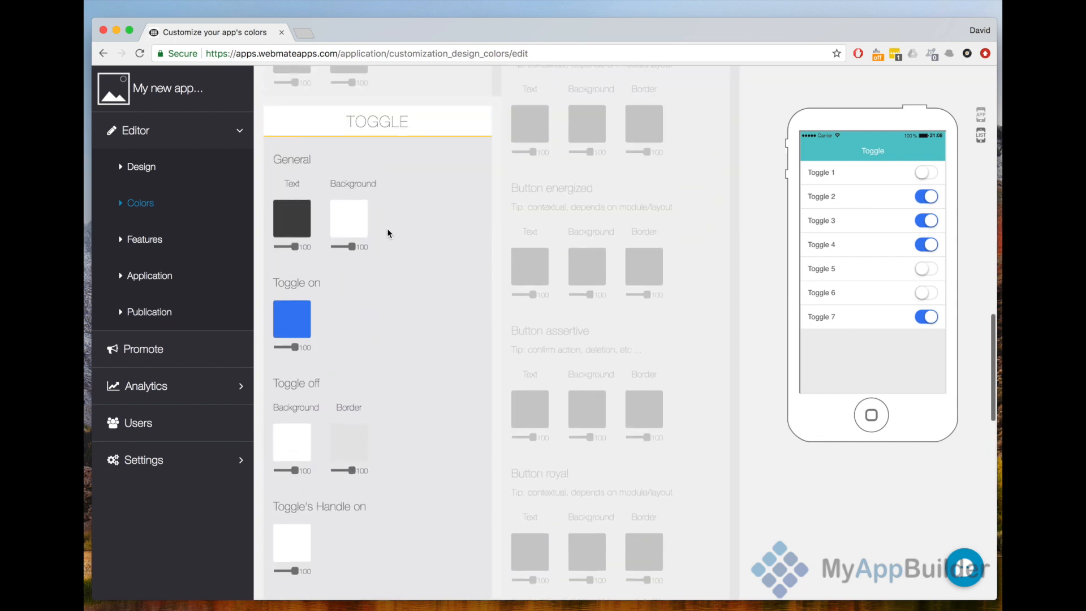
{"action": "scroll", "coordinate": [374, 230], "scroll_direction": "up", "scroll_amount": 8}
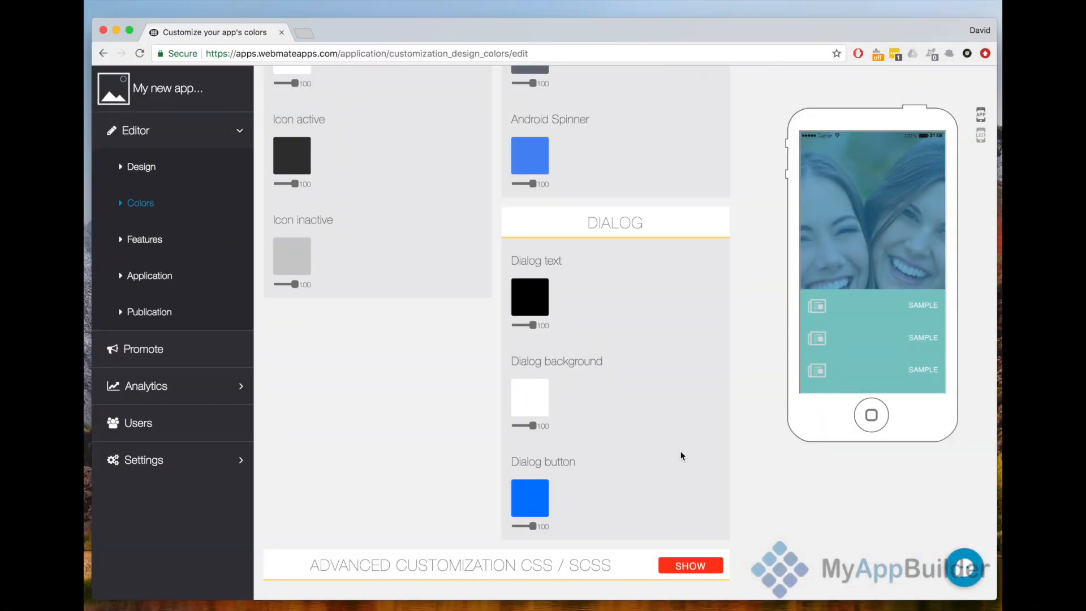
- Show the advanced CSS / SCSS customization section and review its available SCSS color variables
{"action": "left_click", "coordinate": [691, 566]}
{"action": "scroll", "coordinate": [694, 571], "scroll_direction": "down", "scroll_amount": 2}
{"action": "scroll", "coordinate": [693, 568], "scroll_direction": "down", "scroll_amount": 8}
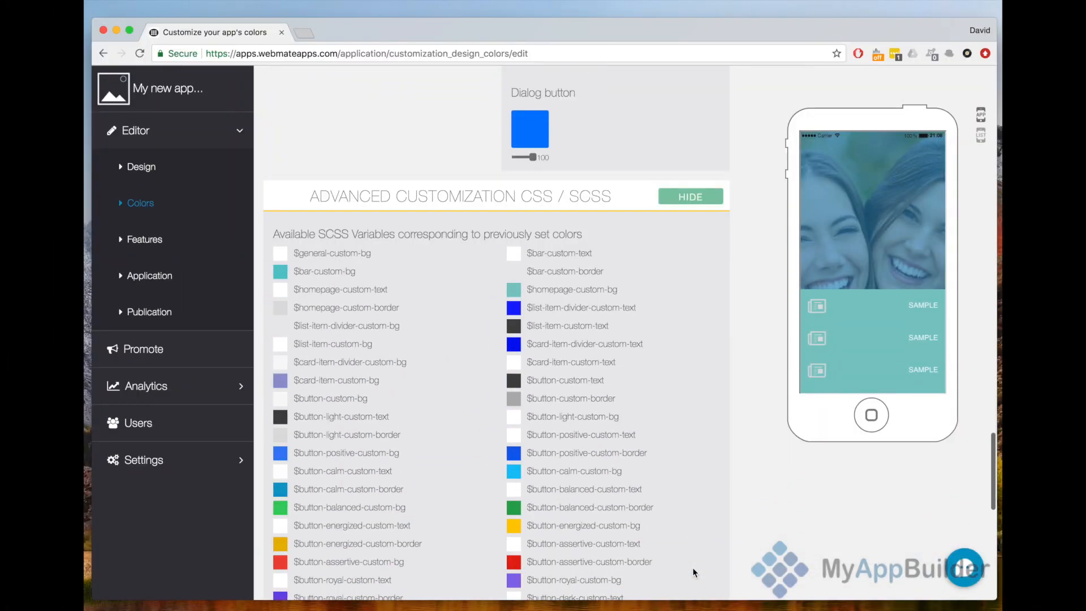
{"action": "scroll", "coordinate": [692, 568], "scroll_direction": "down", "scroll_amount": 2}
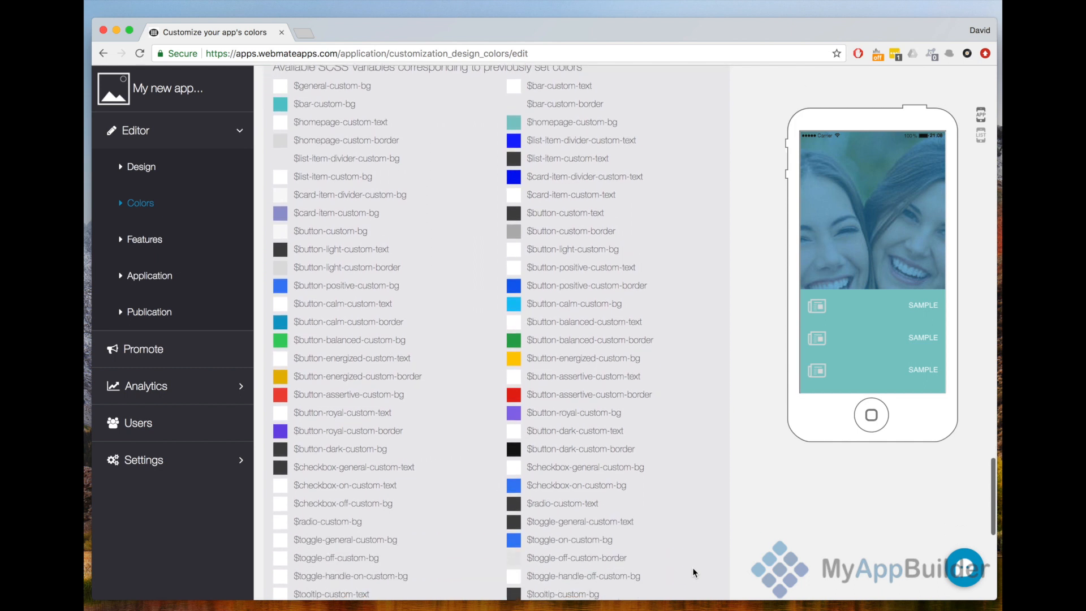
{"action": "scroll", "coordinate": [693, 568], "scroll_direction": "down", "scroll_amount": 4}
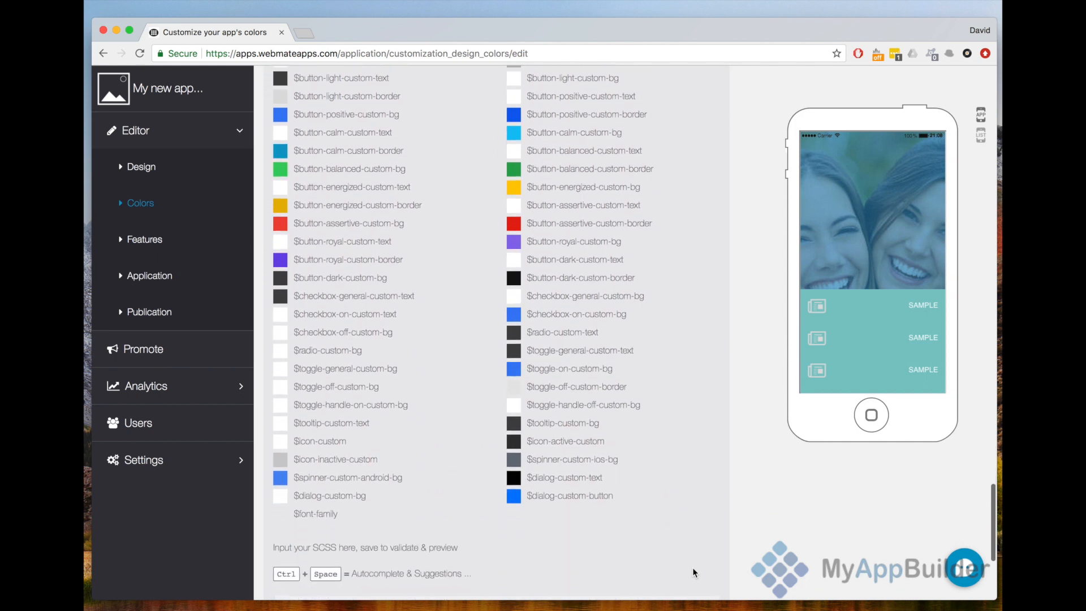
{"action": "scroll", "coordinate": [695, 571], "scroll_direction": "down", "scroll_amount": 3}
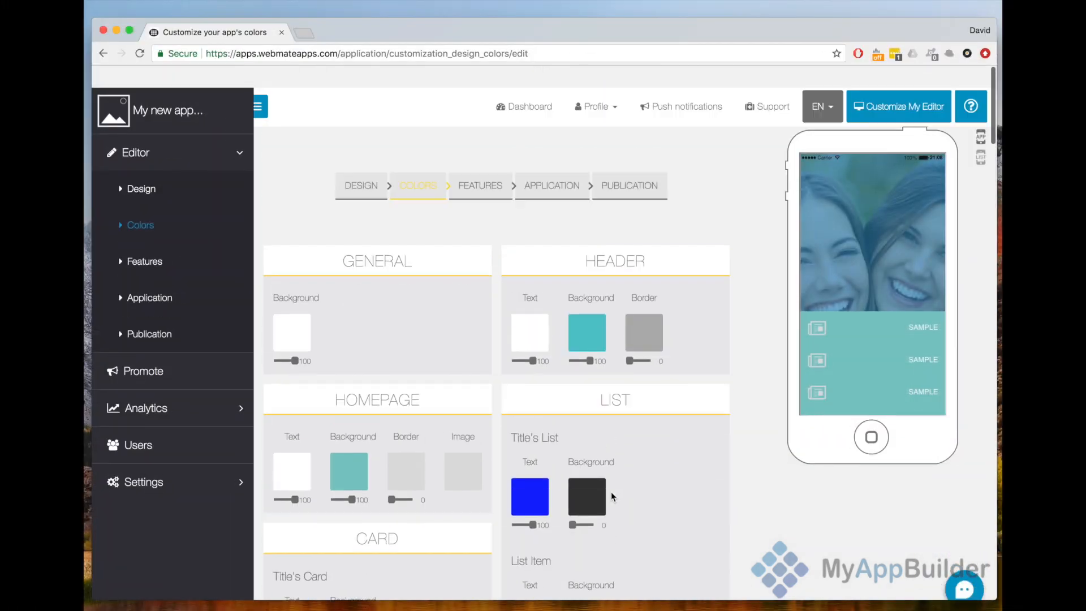
- Go to the app's features and add a Custom Page from the Customization category
{"action": "left_click", "coordinate": [488, 175]}
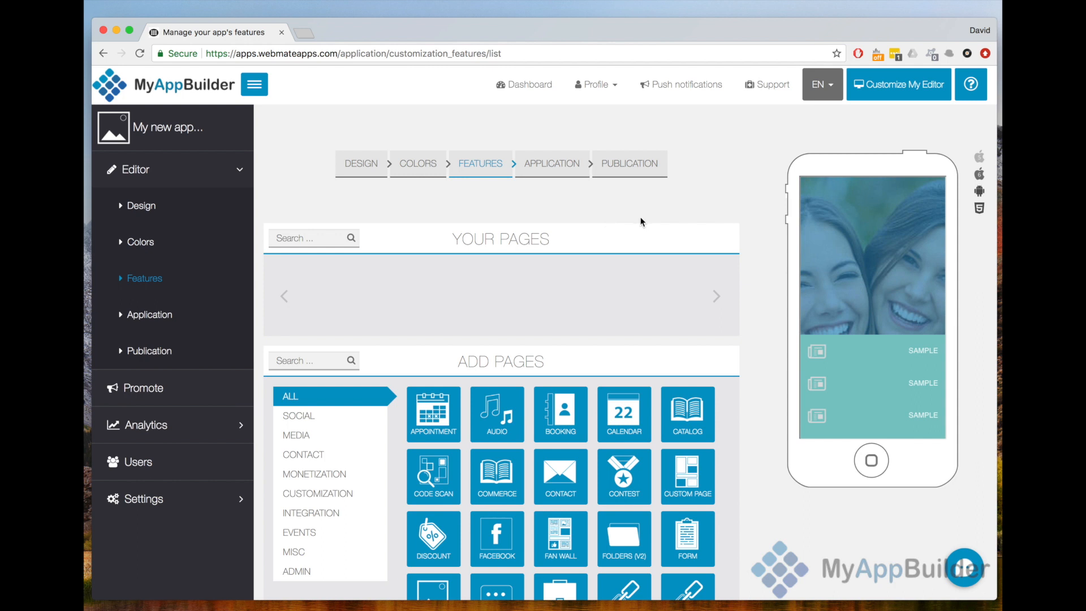
{"action": "scroll", "coordinate": [641, 221], "scroll_direction": "down", "scroll_amount": 5}
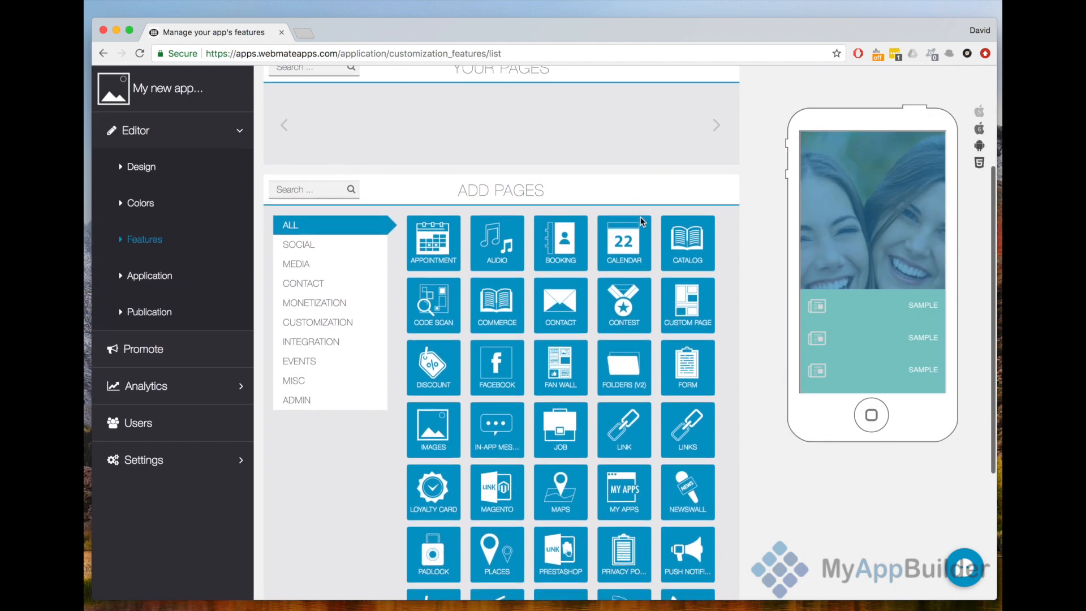
{"action": "scroll", "coordinate": [642, 220], "scroll_direction": "down", "scroll_amount": 1}
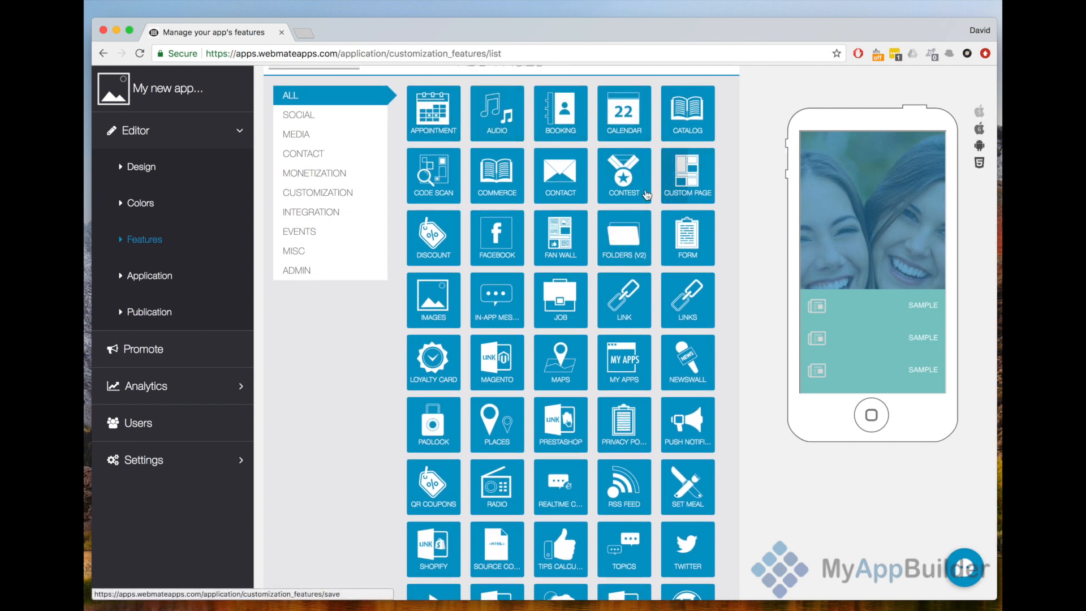
{"action": "scroll", "coordinate": [585, 284], "scroll_direction": "down", "scroll_amount": 3}
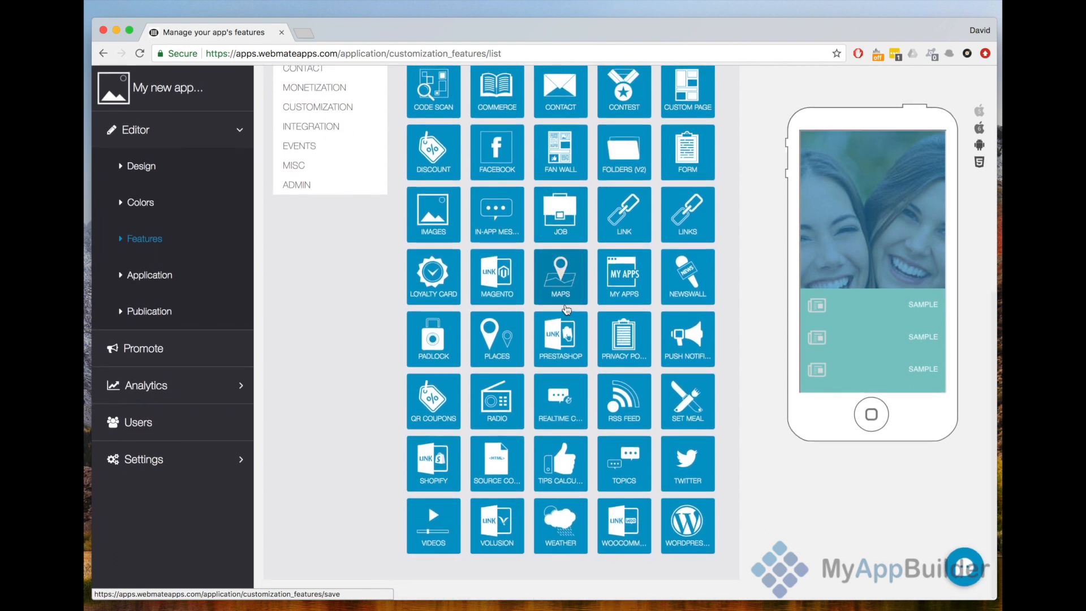
{"action": "scroll", "coordinate": [728, 403], "scroll_direction": "up", "scroll_amount": 1}
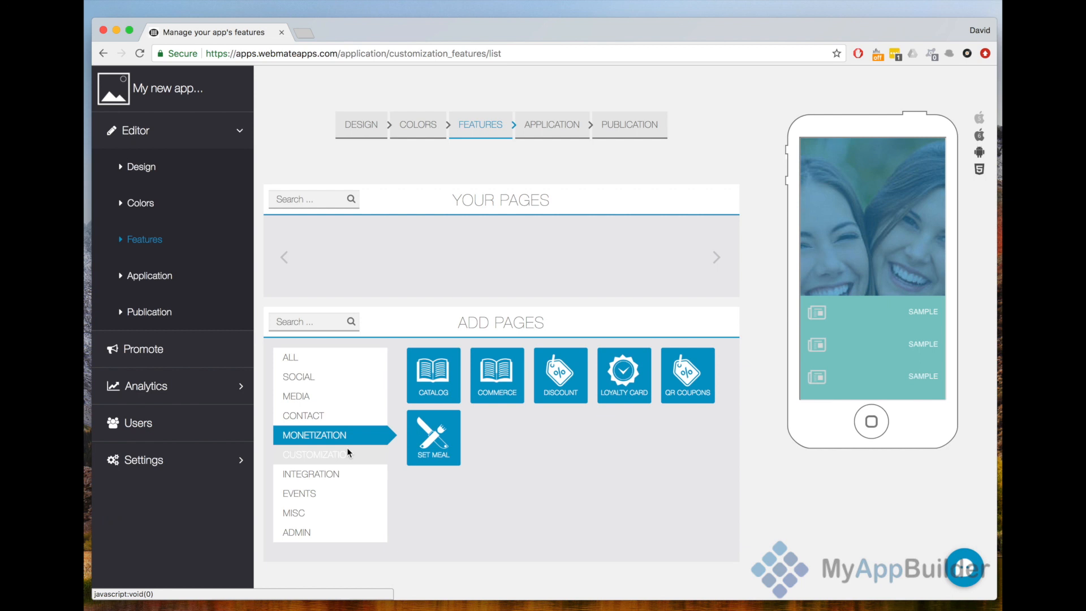
{"action": "left_click", "coordinate": [348, 450]}
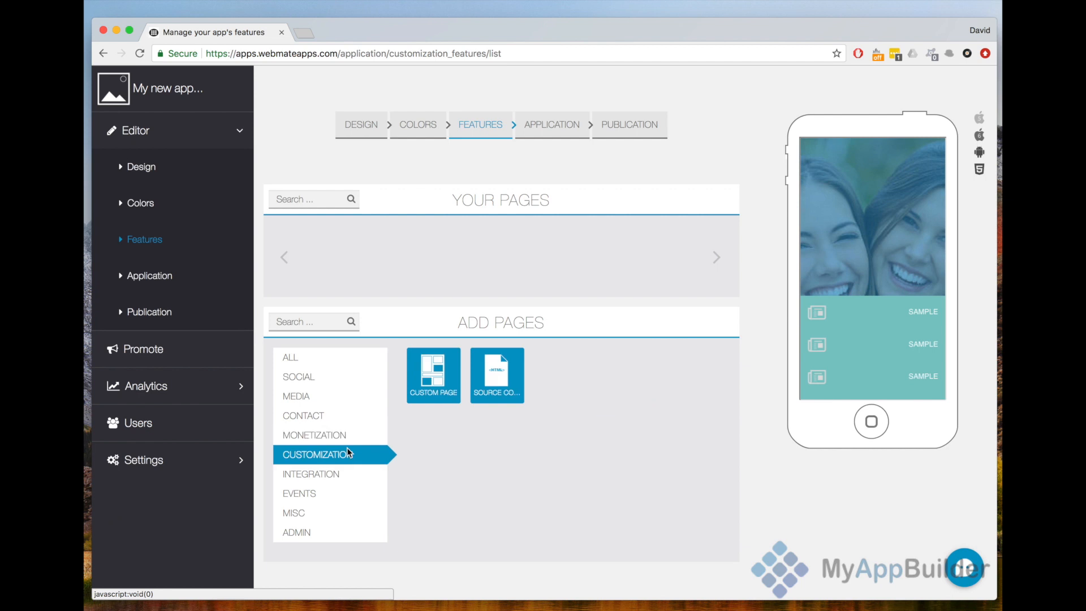
{"action": "left_click", "coordinate": [427, 389]}
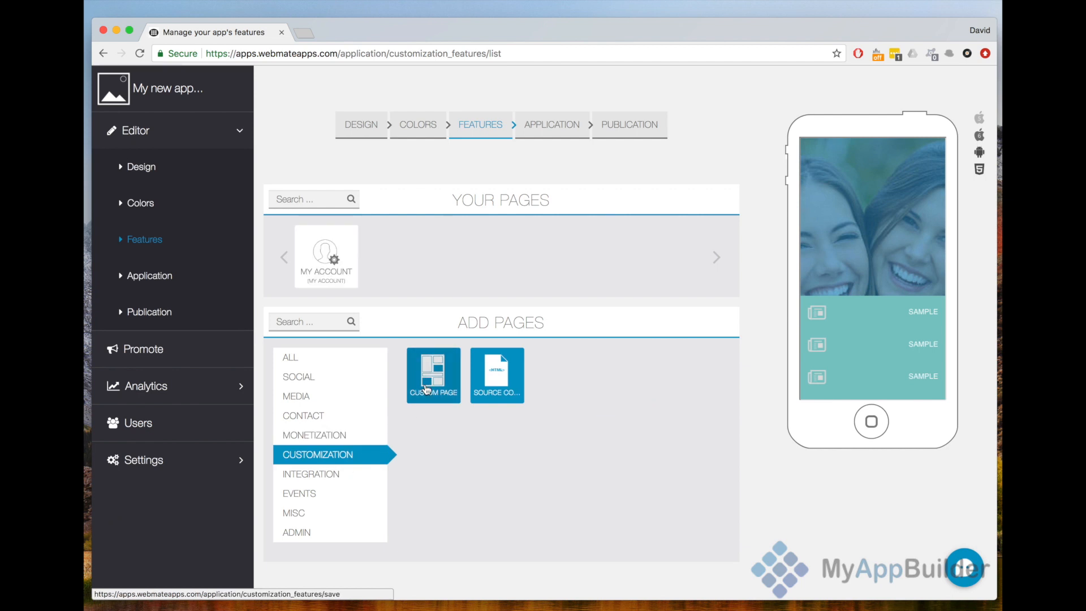
{"action": "left_click", "coordinate": [426, 389]}
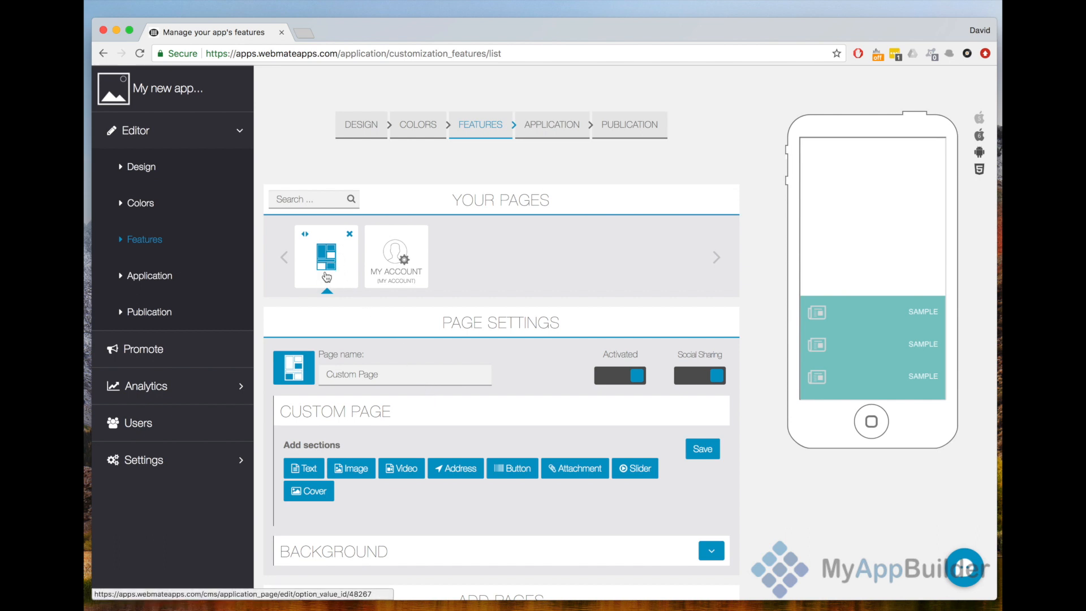
- Rename the new custom page as Welcome
{"action": "scroll", "coordinate": [386, 381], "scroll_direction": "down", "scroll_amount": 1}
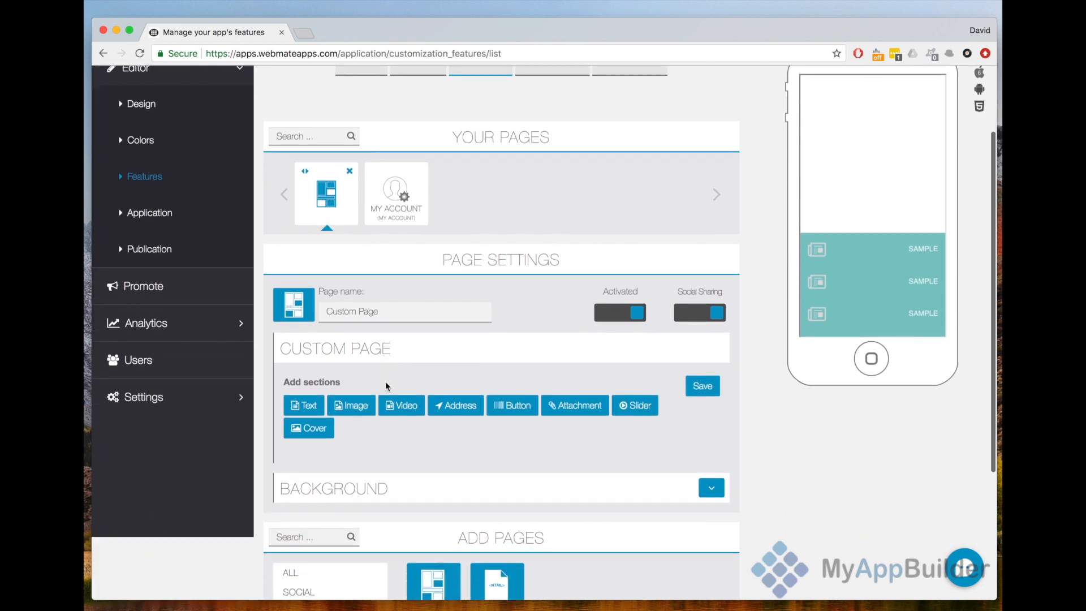
{"action": "triple_click", "coordinate": [409, 310]}
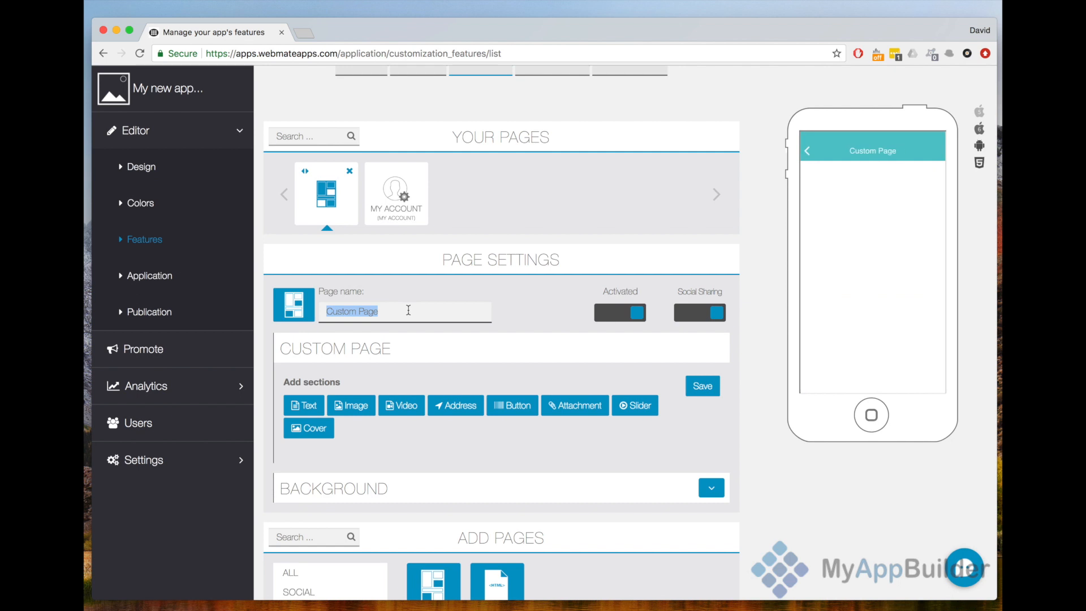
{"action": "type", "text": "Welcome"}
{"action": "left_click", "coordinate": [502, 296]}
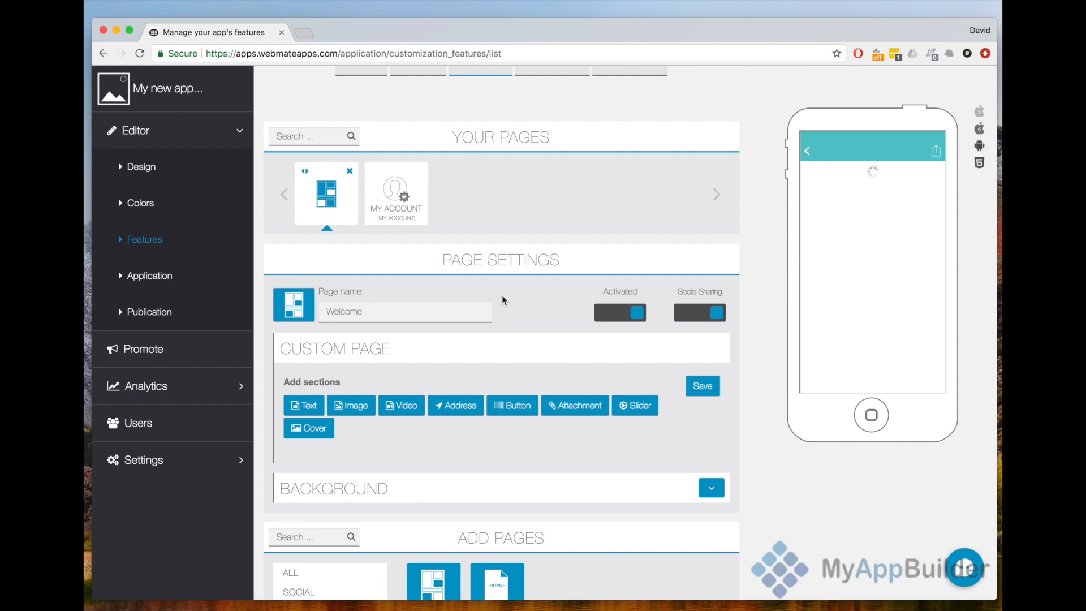
- Change the Welcome page's icon to the circled information symbol from the icon library
{"action": "left_click", "coordinate": [295, 306]}
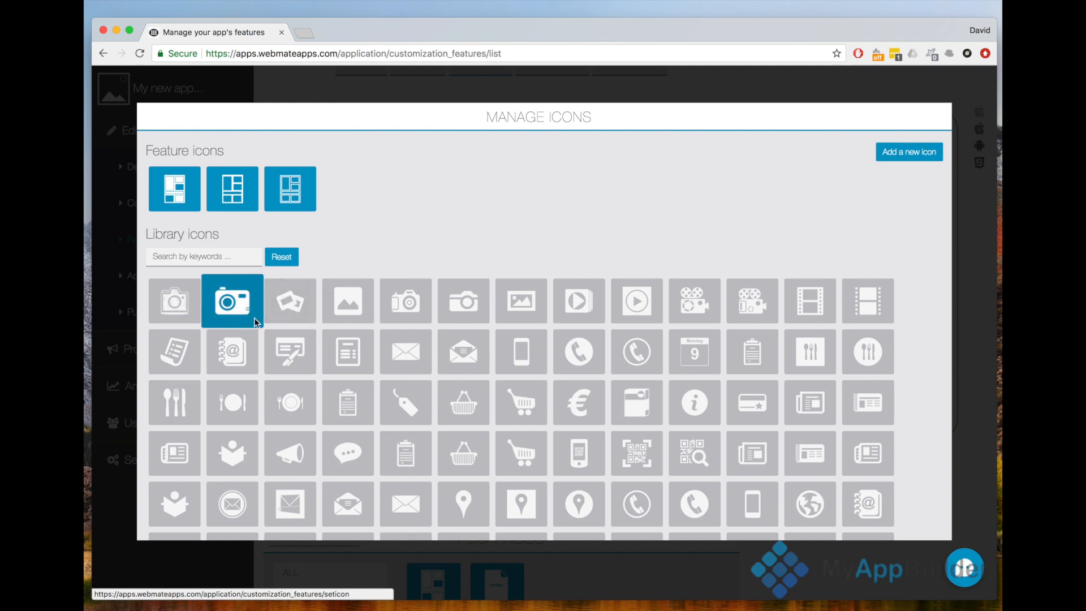
{"action": "left_click", "coordinate": [709, 404]}
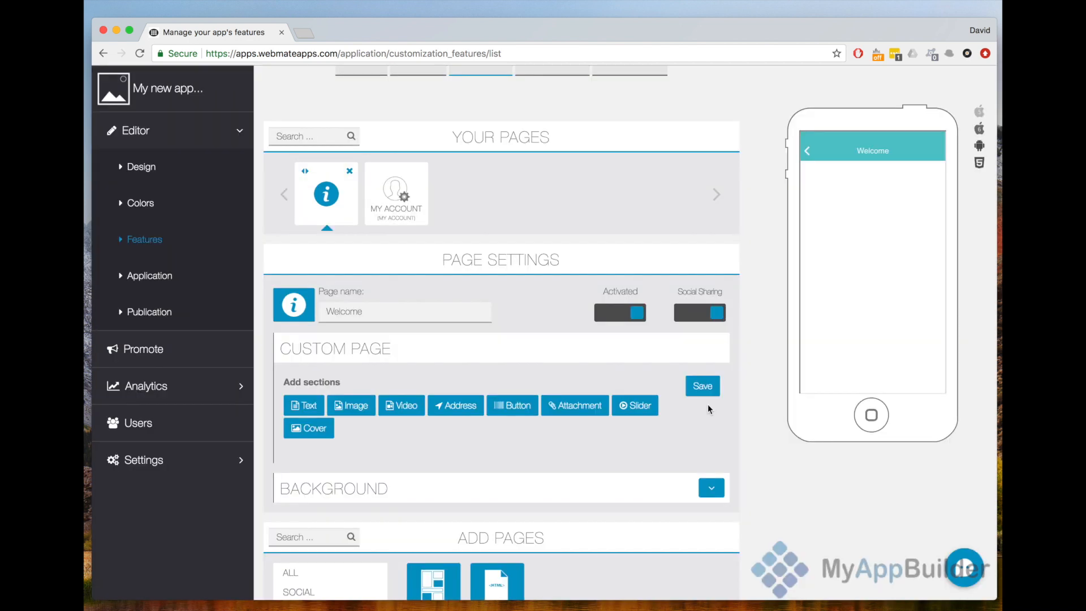
{"action": "left_click", "coordinate": [307, 311]}
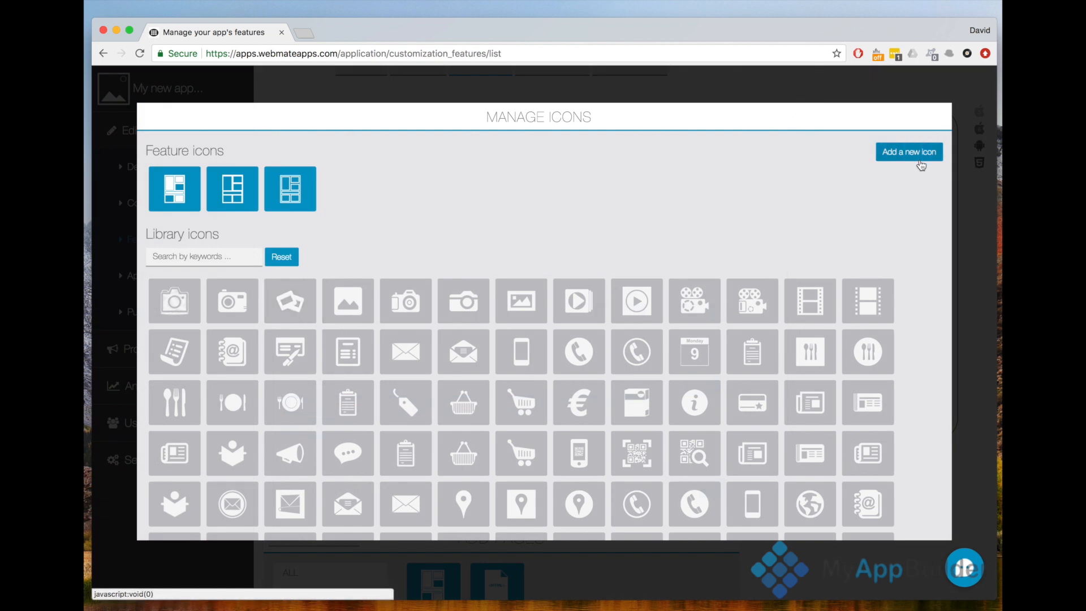
{"action": "left_click", "coordinate": [954, 201]}
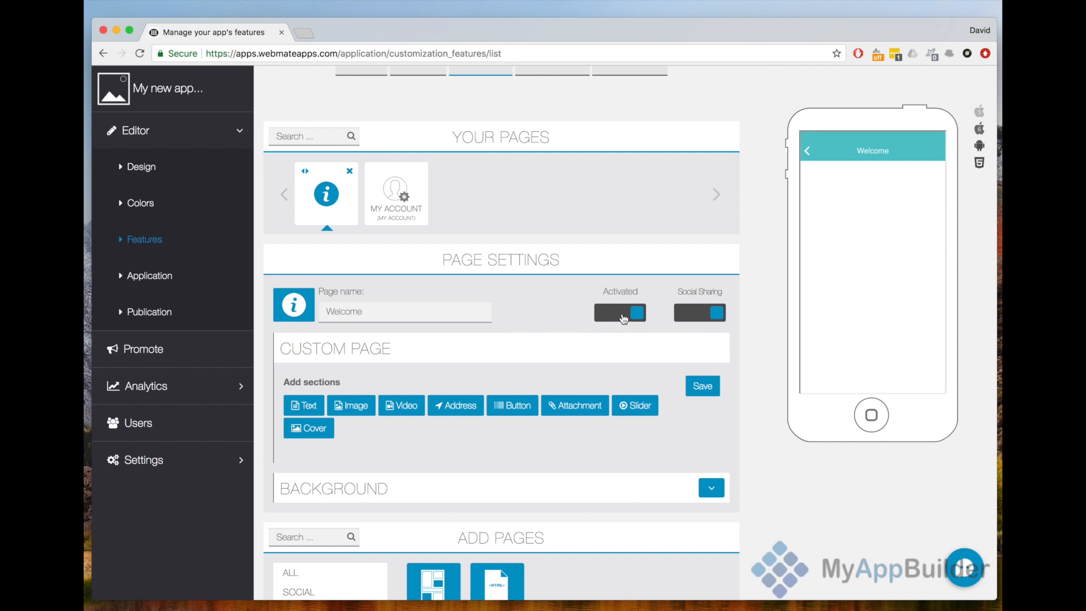
- Return the phone preview to the app's home screen and reload the features page to refresh it
{"action": "left_click", "coordinate": [807, 152]}
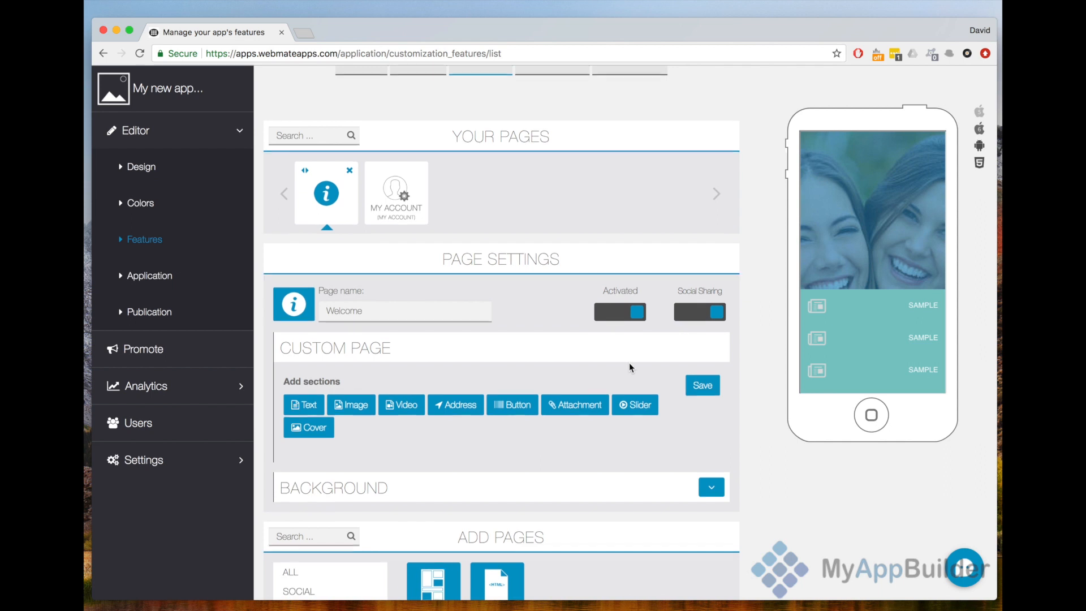
{"action": "scroll", "coordinate": [630, 366], "scroll_direction": "down", "scroll_amount": 5}
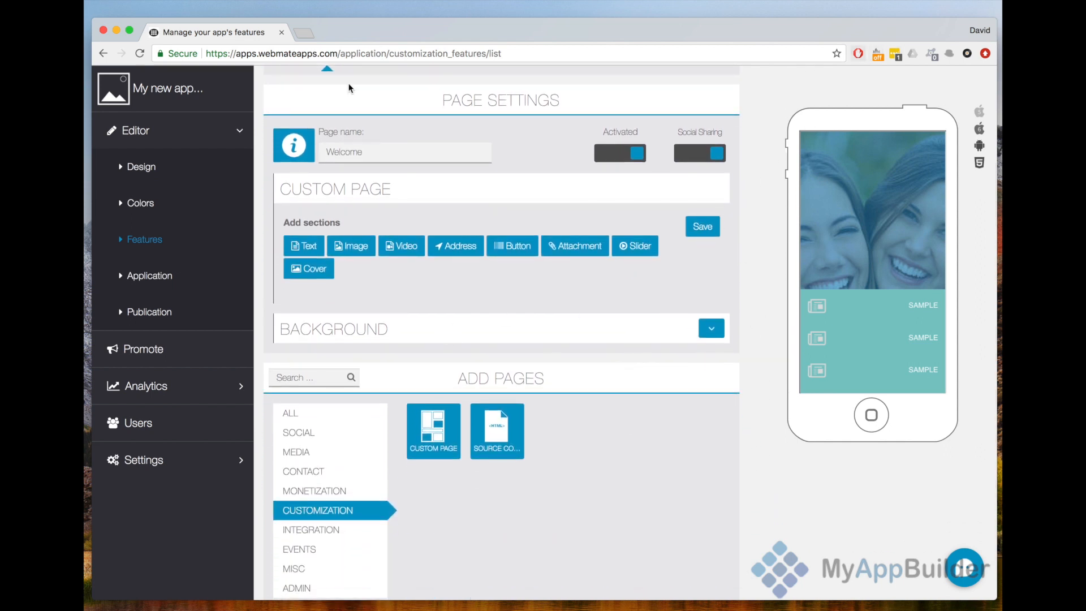
{"action": "left_click", "coordinate": [140, 53]}
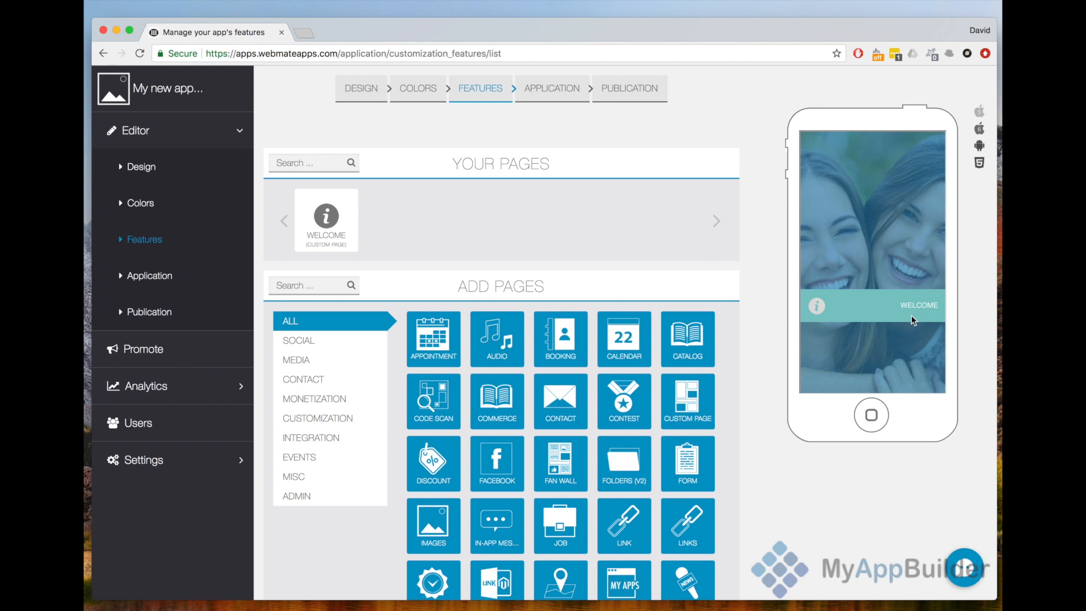
- Open the Welcome page's settings and add a text section to it
{"action": "left_click", "coordinate": [342, 235]}
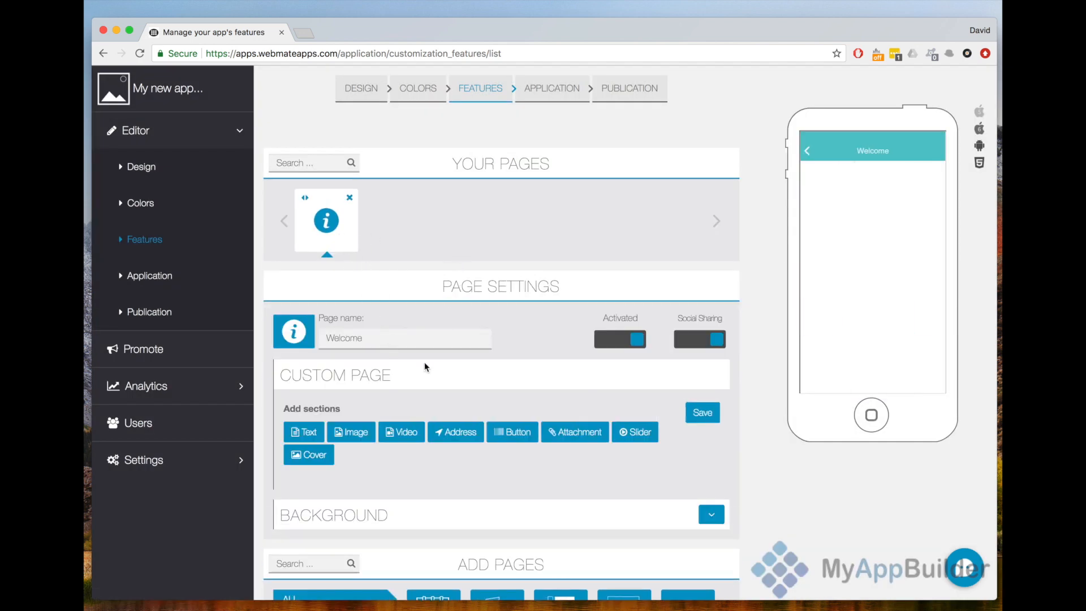
{"action": "left_click", "coordinate": [302, 433]}
{"action": "scroll", "coordinate": [302, 434], "scroll_direction": "down", "scroll_amount": 6}
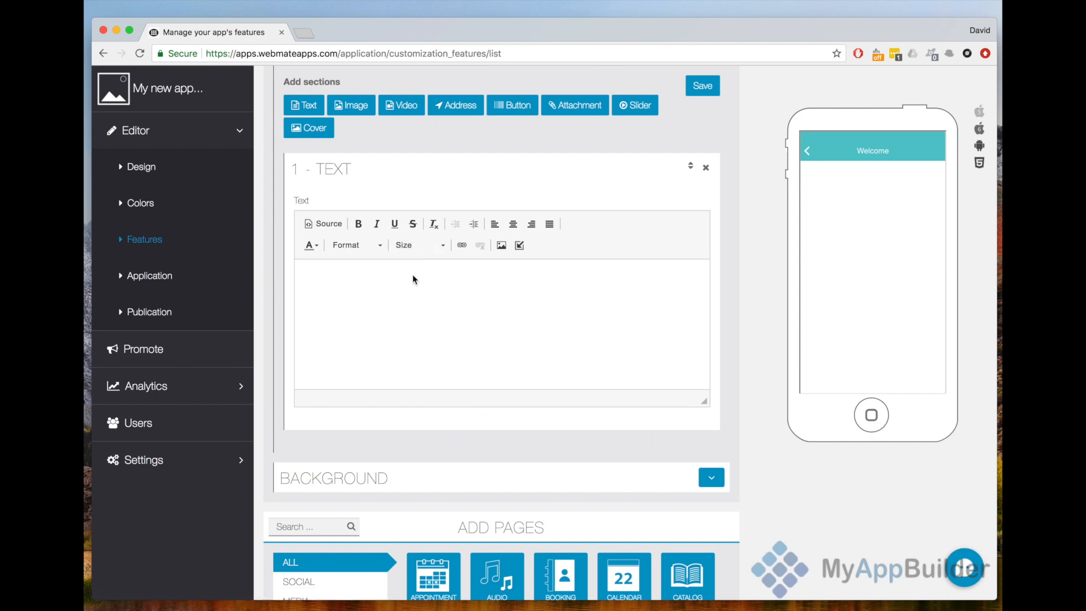
- Enter "Welcome to our new mobile app..." and, as a second paragraph, "Please let us know your thoughts." in the text section
{"action": "left_click", "coordinate": [413, 279]}
{"action": "type", "text": "Welcome to"}
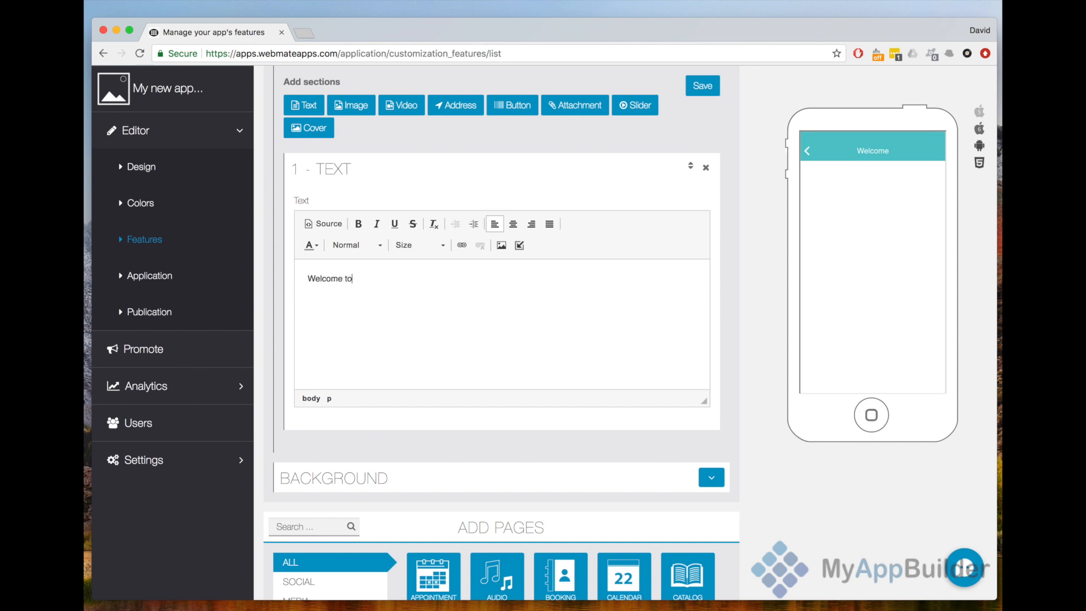
{"action": "type", "text": " our new moi"}
{"action": "type", "text": "ile ap"}
{"action": "type", "text": "Please le"}
{"action": "type", "text": "t us k"}
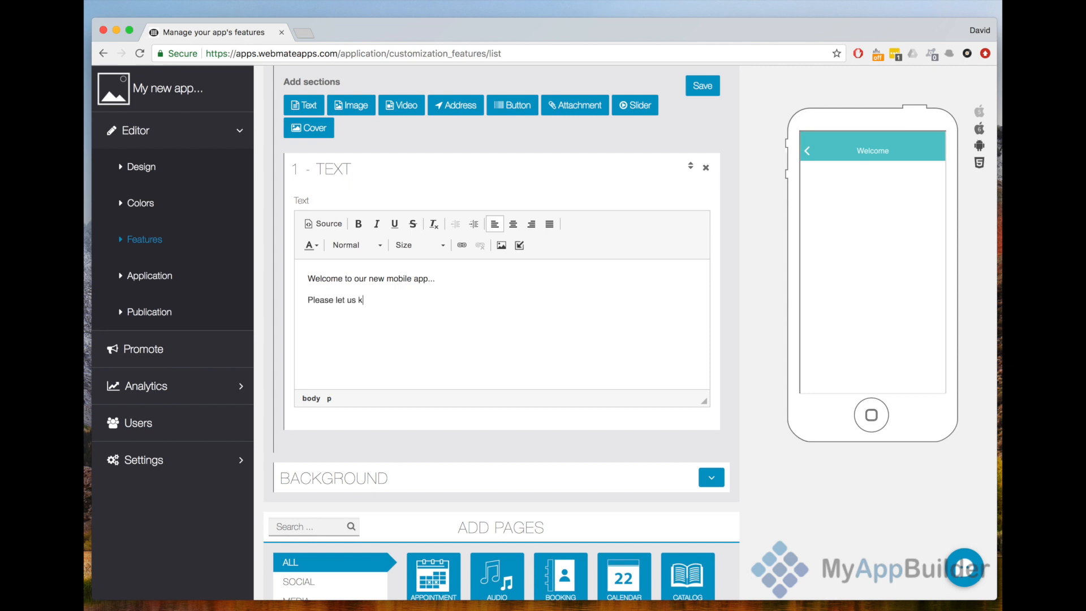
{"action": "type", "text": "now your thoughts."}
- Add a cover section to the Welcome page using the image Depositphotos_11338283_small.jpg
{"action": "left_click", "coordinate": [311, 134]}
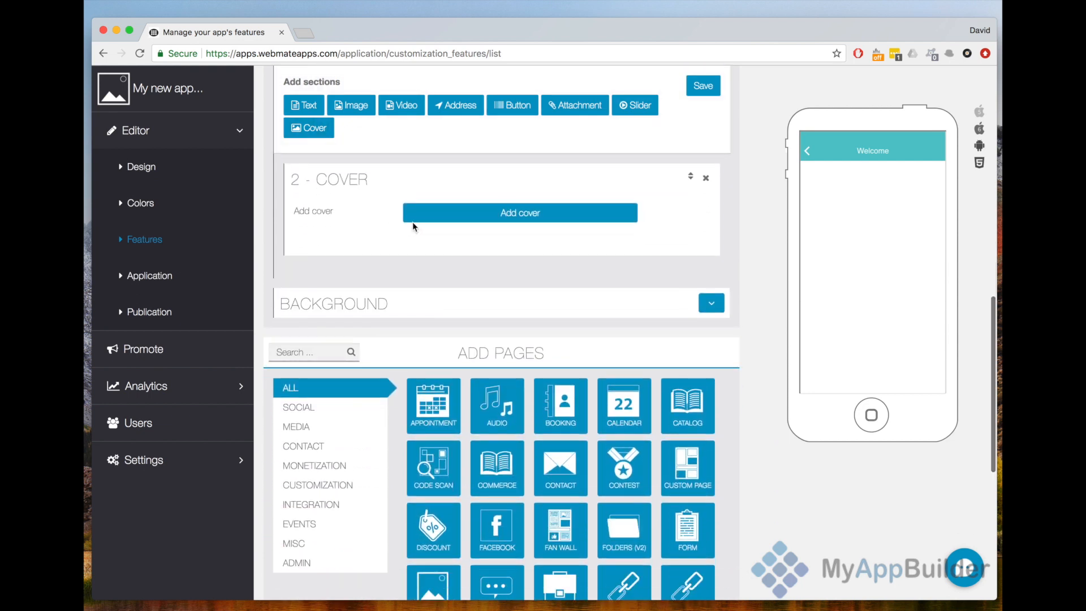
{"action": "left_click", "coordinate": [426, 221]}
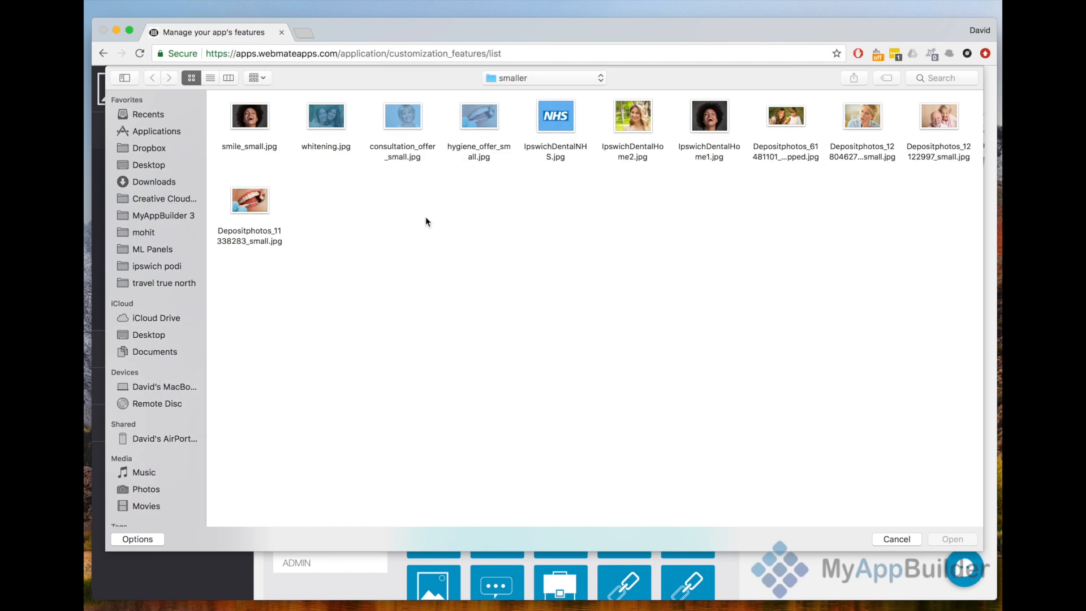
{"action": "double_click", "coordinate": [255, 205]}
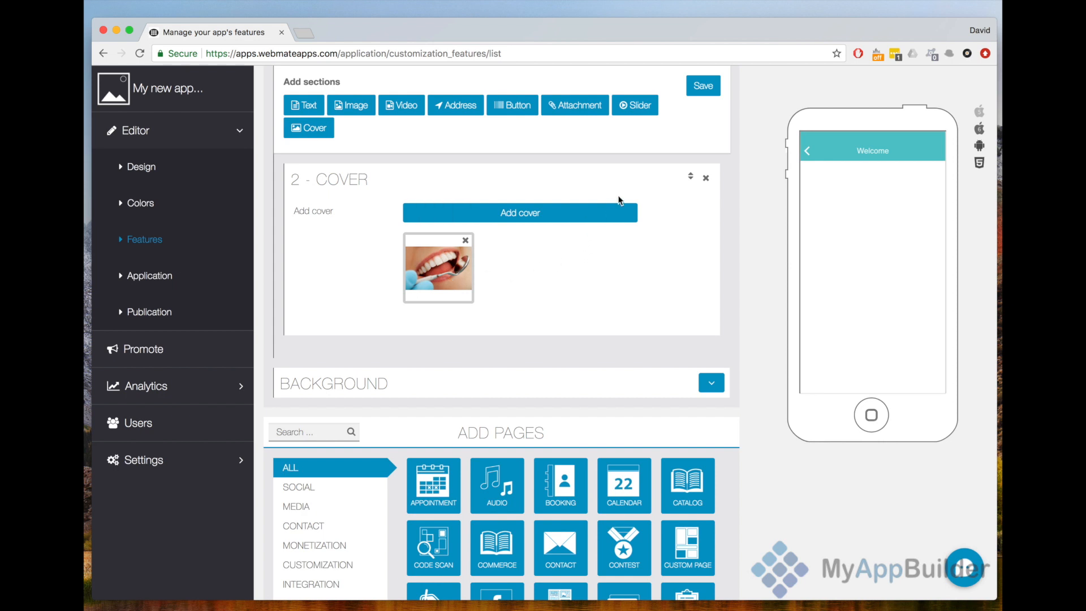
{"action": "scroll", "coordinate": [360, 192], "scroll_direction": "up", "scroll_amount": 5}
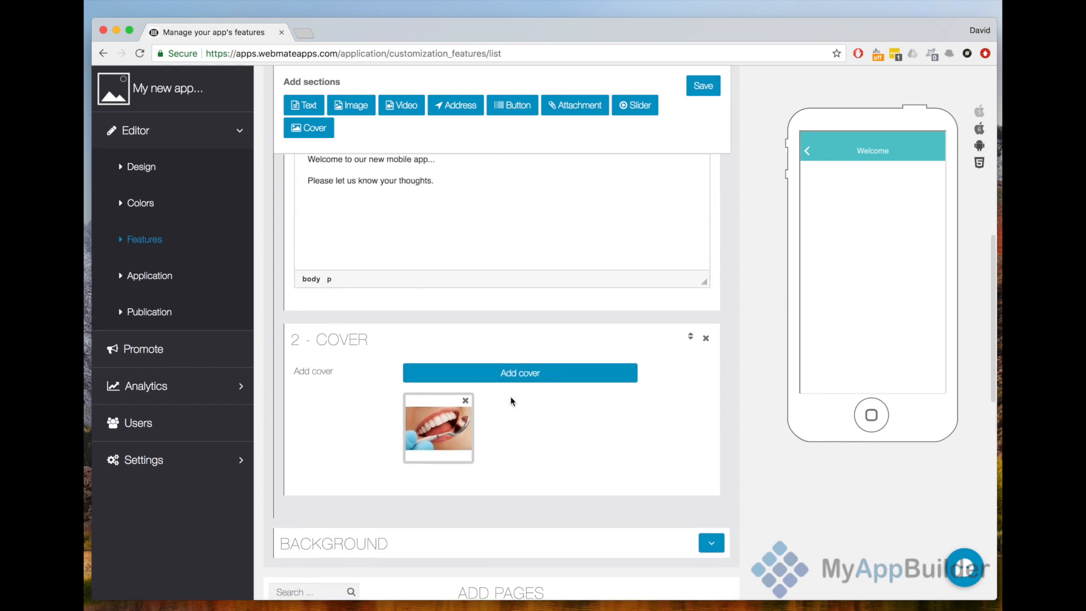
{"action": "scroll", "coordinate": [510, 396], "scroll_direction": "up", "scroll_amount": 2}
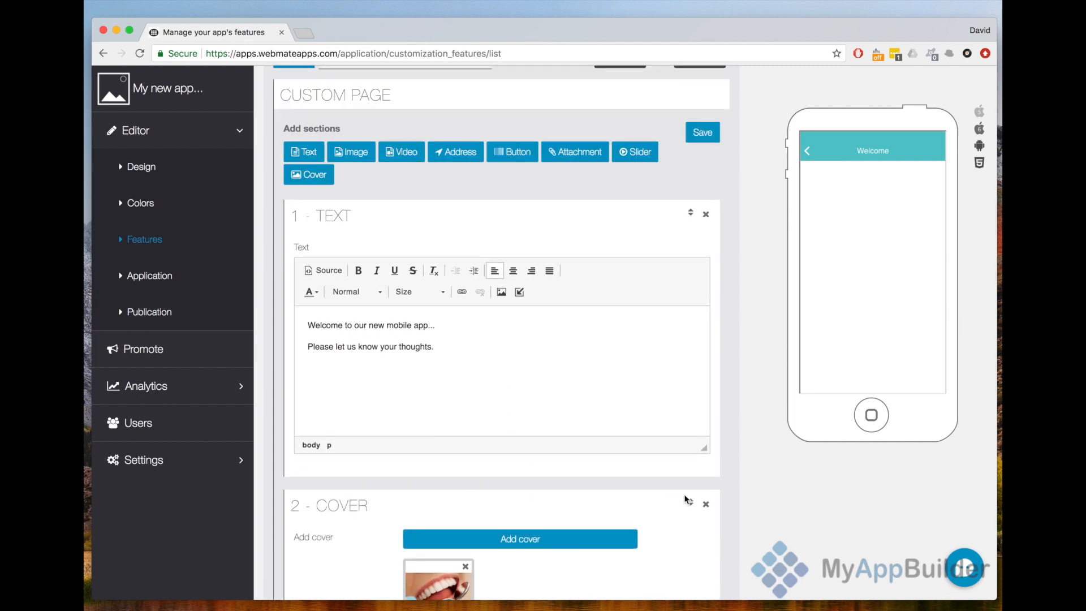
- Move the cover section above the text section on the Welcome page
{"action": "left_click_drag", "start_coordinate": [691, 506], "coordinate": [651, 217]}
{"action": "scroll", "coordinate": [686, 247], "scroll_direction": "down", "scroll_amount": 3}
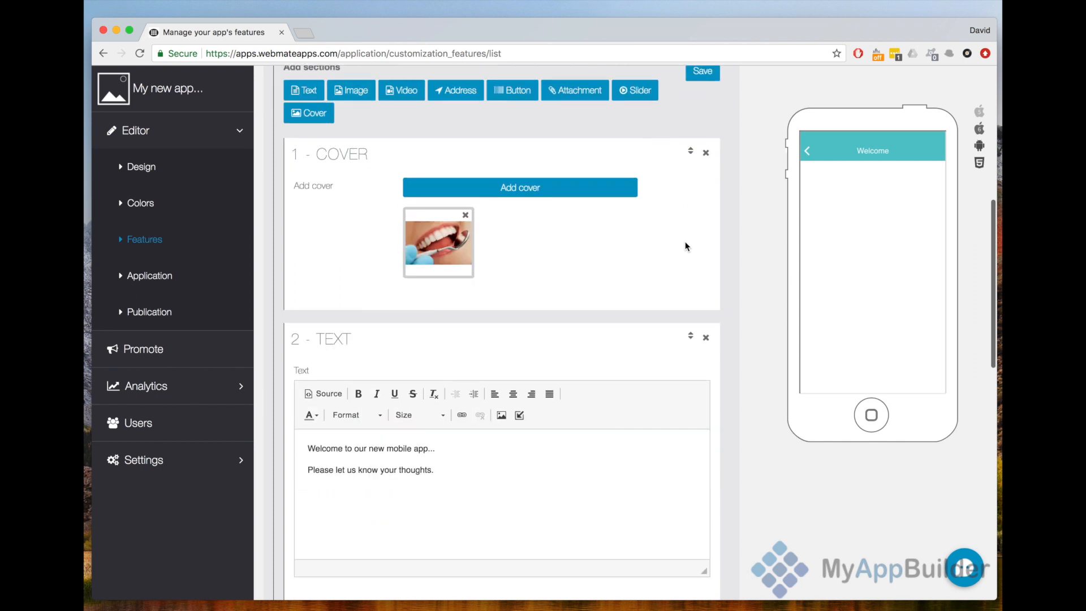
{"action": "scroll", "coordinate": [686, 246], "scroll_direction": "up", "scroll_amount": 3}
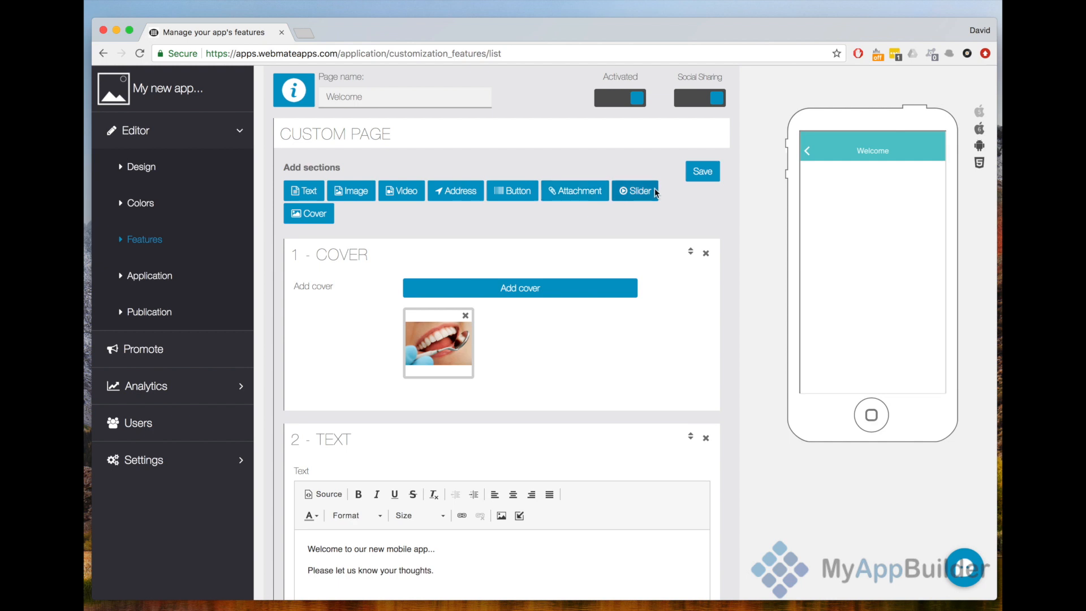
- Expand the Welcome page's background options and save the custom page with its cover and text sections
{"action": "scroll", "coordinate": [694, 222], "scroll_direction": "down", "scroll_amount": 5}
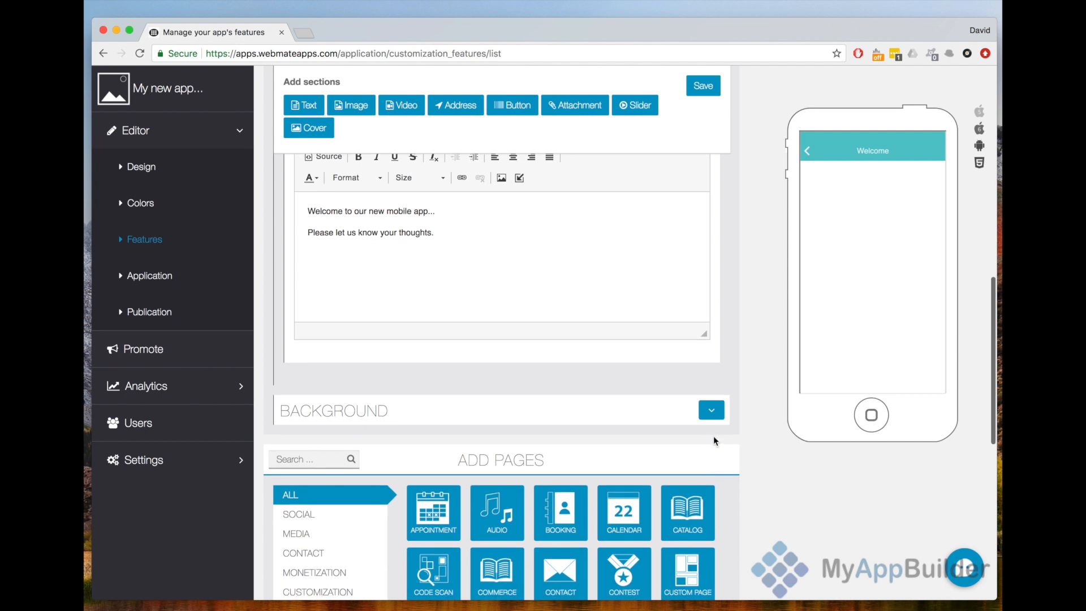
{"action": "left_click", "coordinate": [711, 410]}
{"action": "scroll", "coordinate": [722, 402], "scroll_direction": "down", "scroll_amount": 2}
{"action": "scroll", "coordinate": [722, 407], "scroll_direction": "down", "scroll_amount": 1}
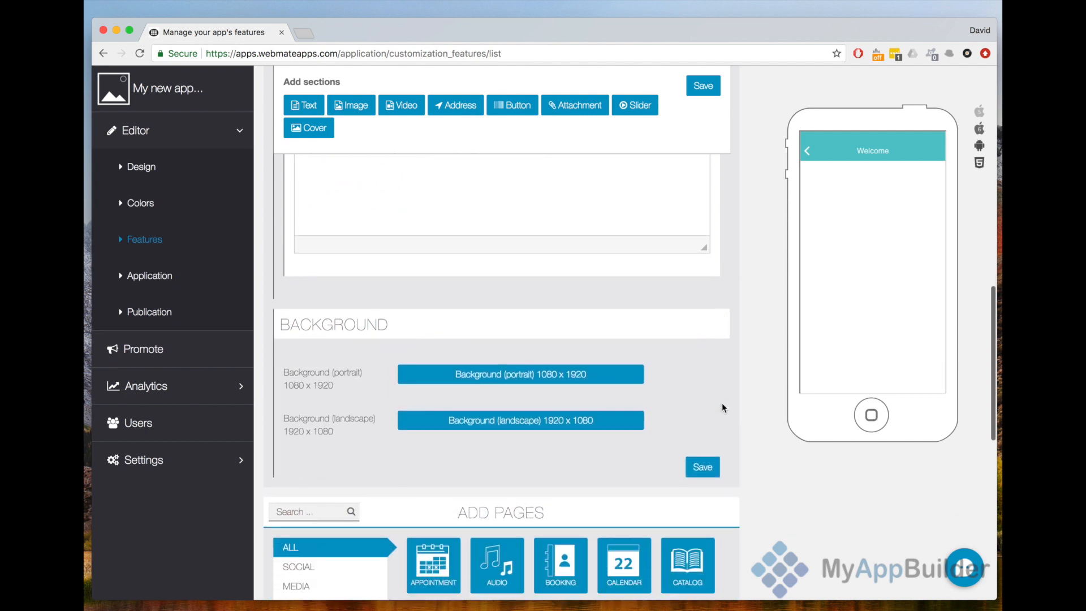
{"action": "left_click", "coordinate": [701, 467]}
{"action": "scroll", "coordinate": [712, 194], "scroll_direction": "up", "scroll_amount": 5}
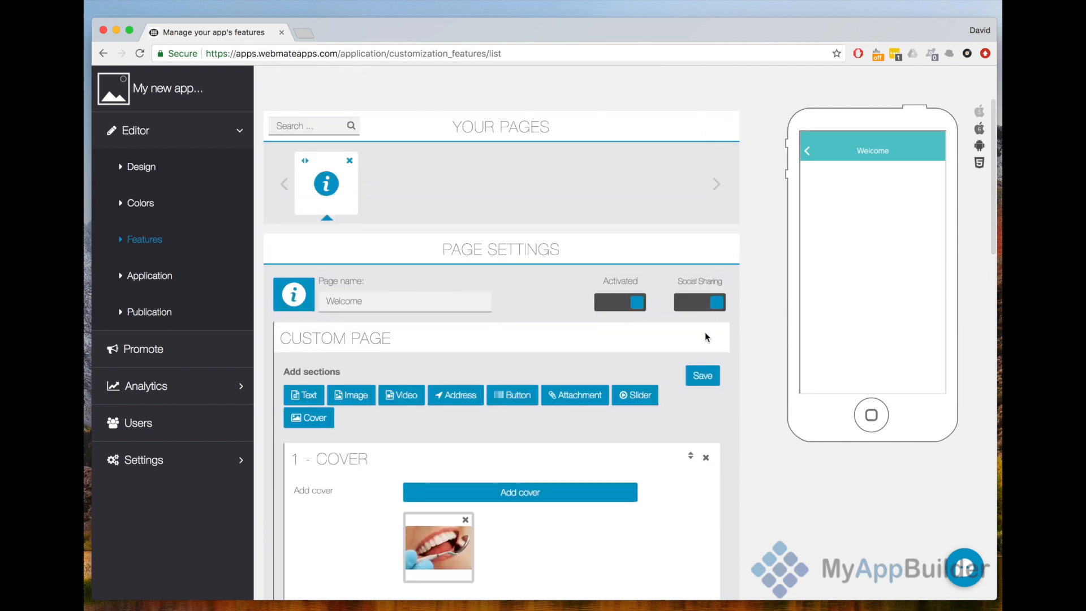
{"action": "left_click", "coordinate": [701, 376]}
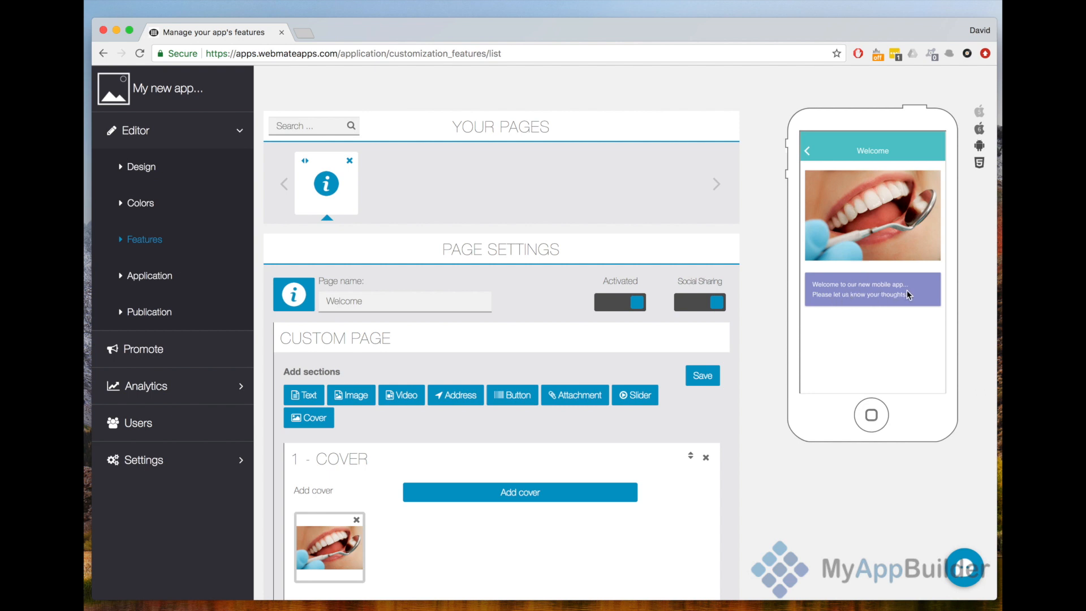
{"action": "scroll", "coordinate": [739, 373], "scroll_direction": "up", "scroll_amount": 2}
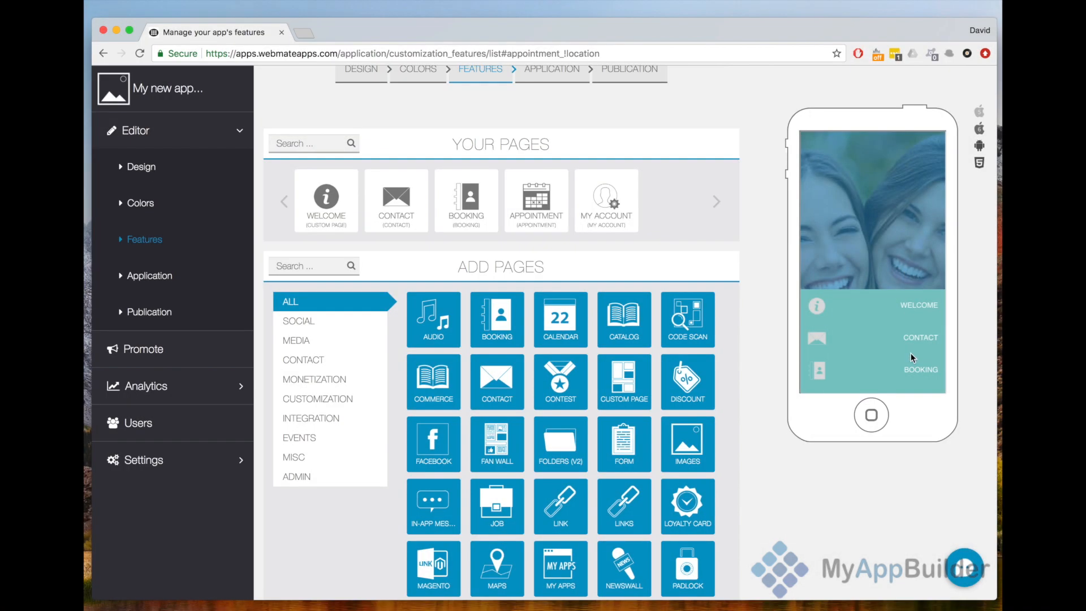
{"action": "mouse_move", "coordinate": [910, 353]}
{"action": "left_mouse_down"}
{"action": "mouse_move", "coordinate": [925, 276]}
{"action": "mouse_move", "coordinate": [928, 362]}
{"action": "left_mouse_up"}
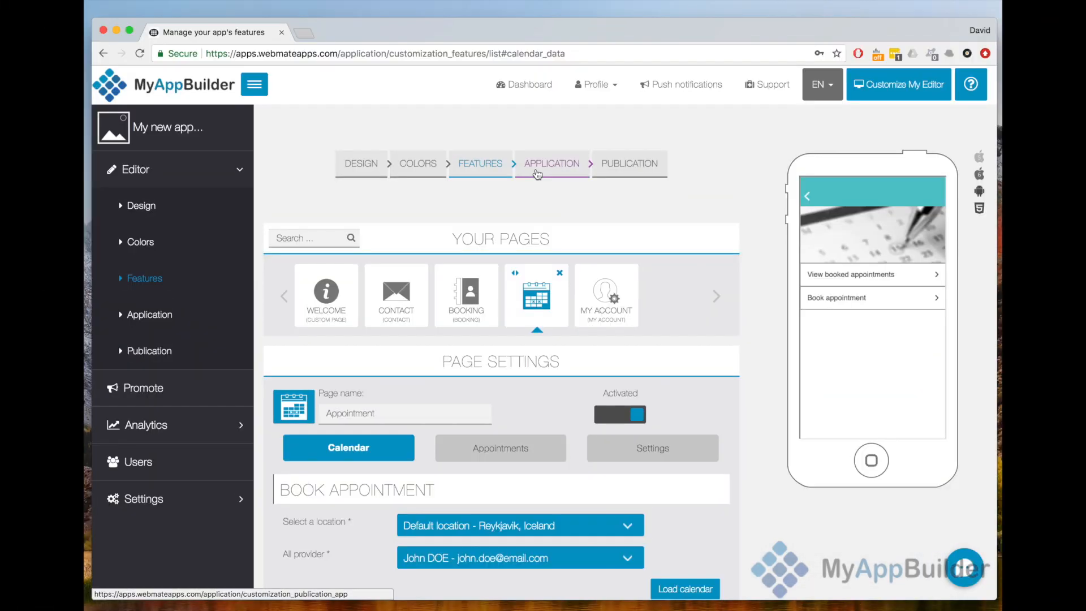
- Open the application settings and set the app icon to IpswichDentalHome2.jpg, with the crop area moved to the picture's right edge
{"action": "left_click", "coordinate": [537, 172]}
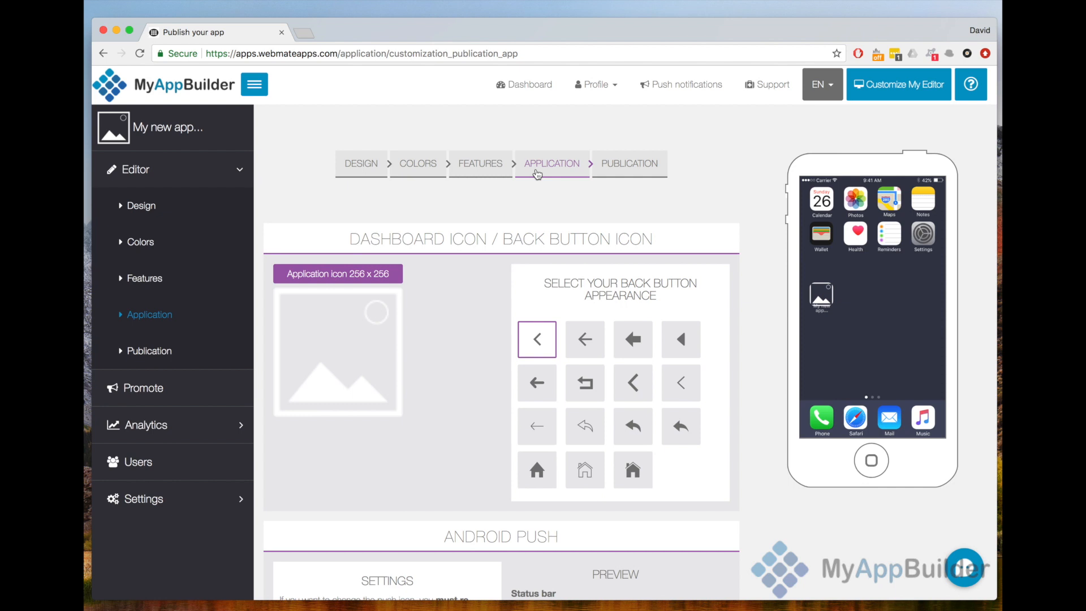
{"action": "left_click", "coordinate": [349, 274]}
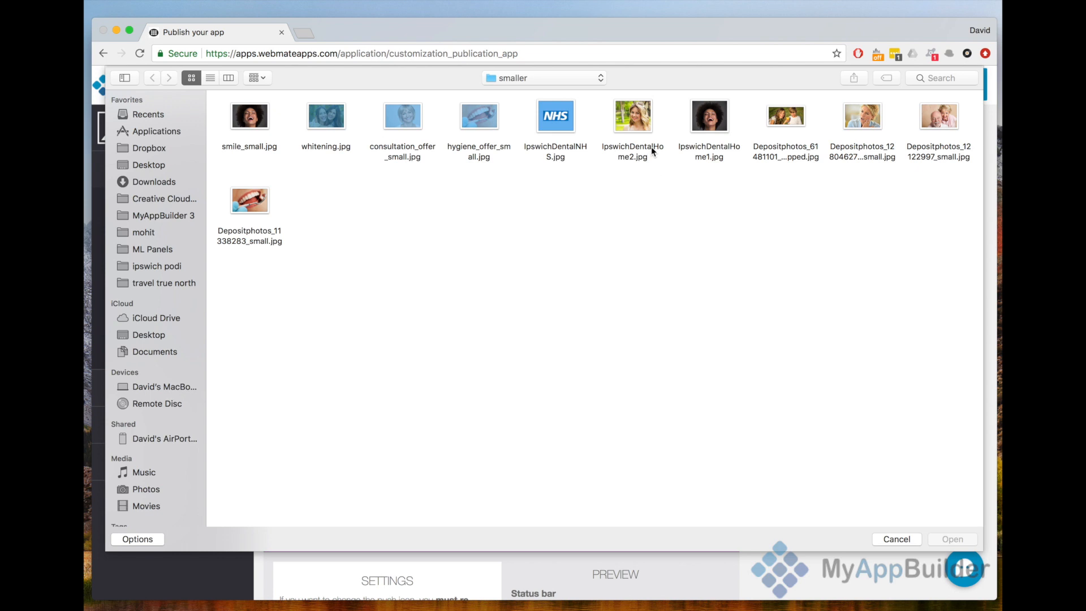
{"action": "double_click", "coordinate": [651, 125]}
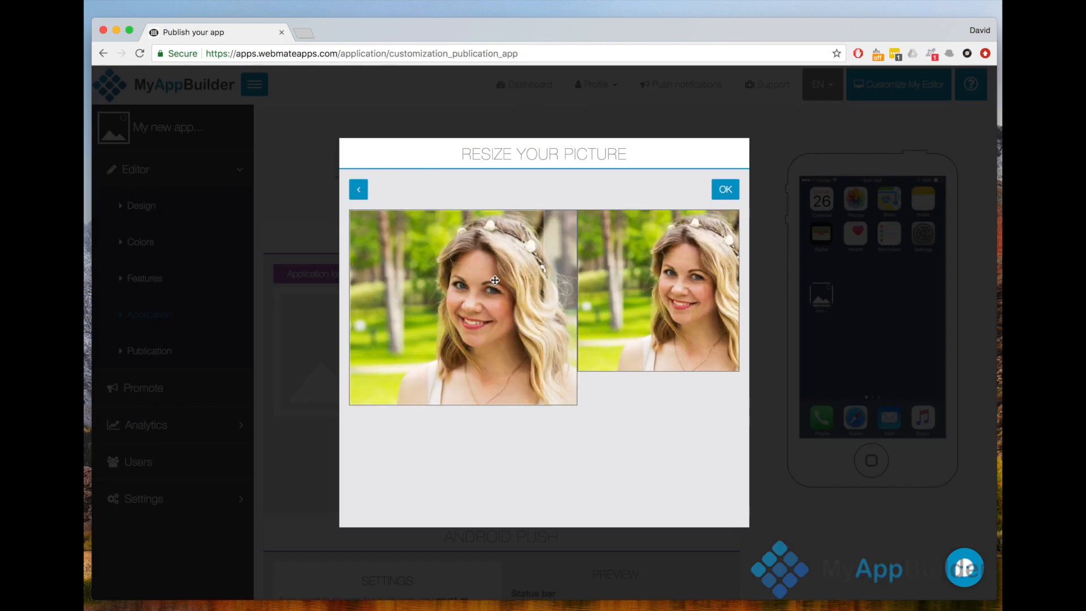
{"action": "left_click_drag", "start_coordinate": [488, 280], "coordinate": [545, 276]}
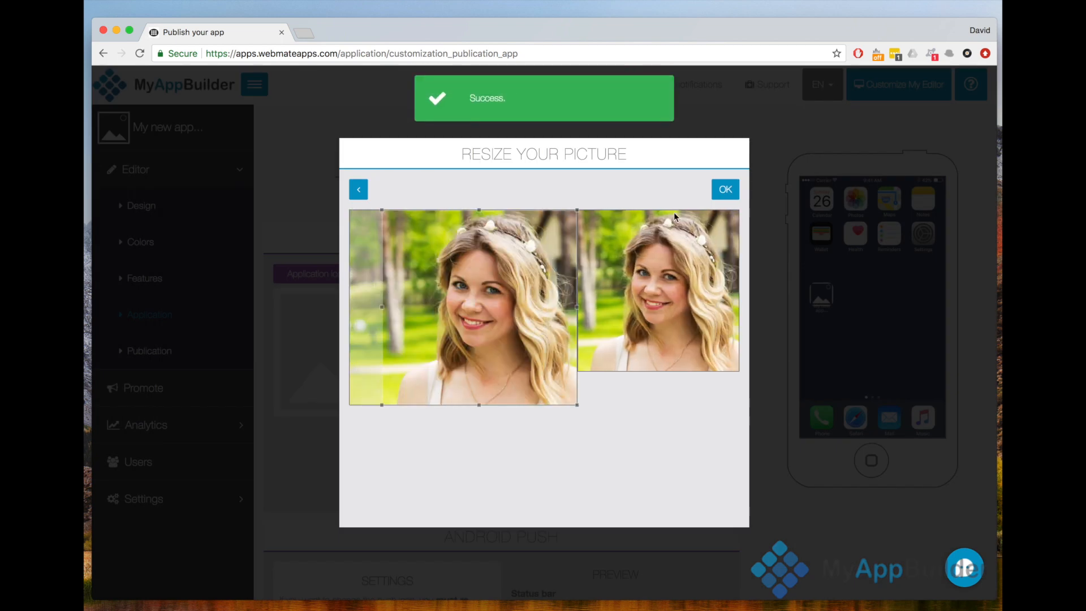
{"action": "left_click", "coordinate": [725, 190]}
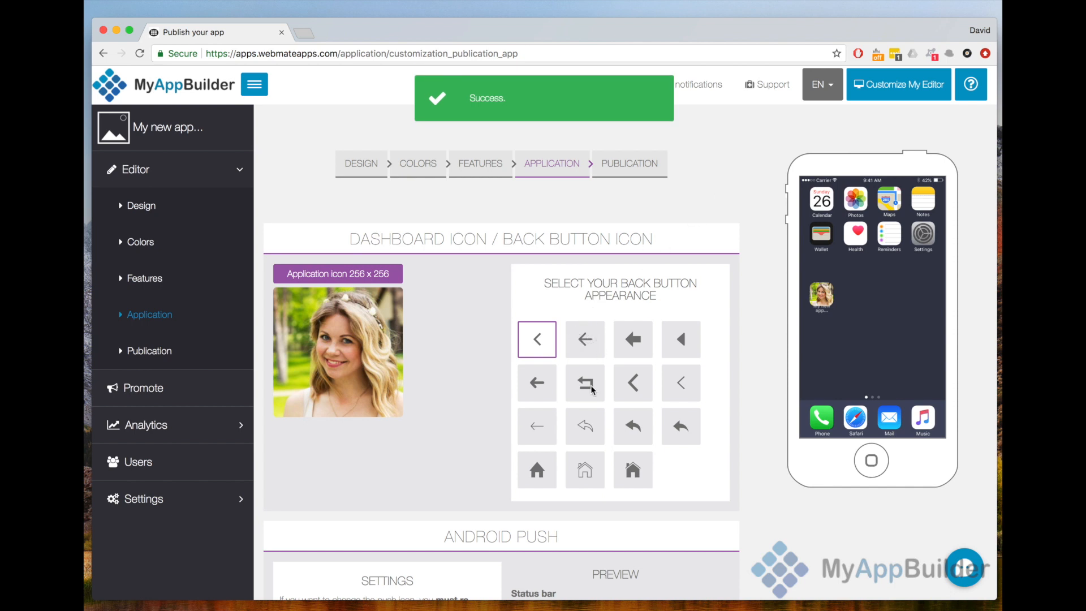
- Set the back button appearance to the solid curved reply arrow and look through the Android push and startup image settings
{"action": "left_click", "coordinate": [642, 426]}
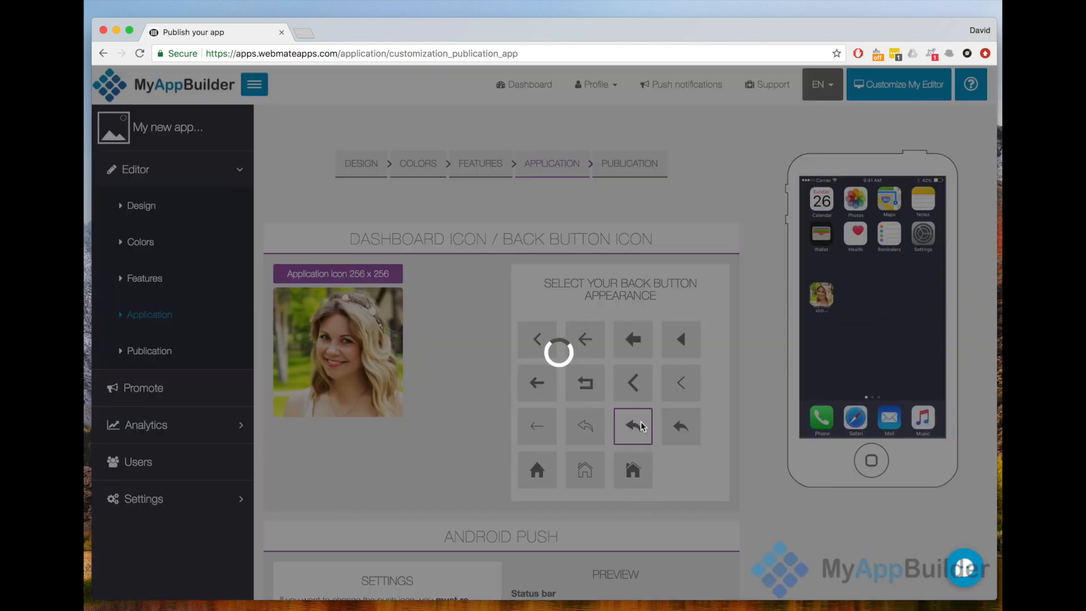
{"action": "scroll", "coordinate": [642, 426], "scroll_direction": "down", "scroll_amount": 7}
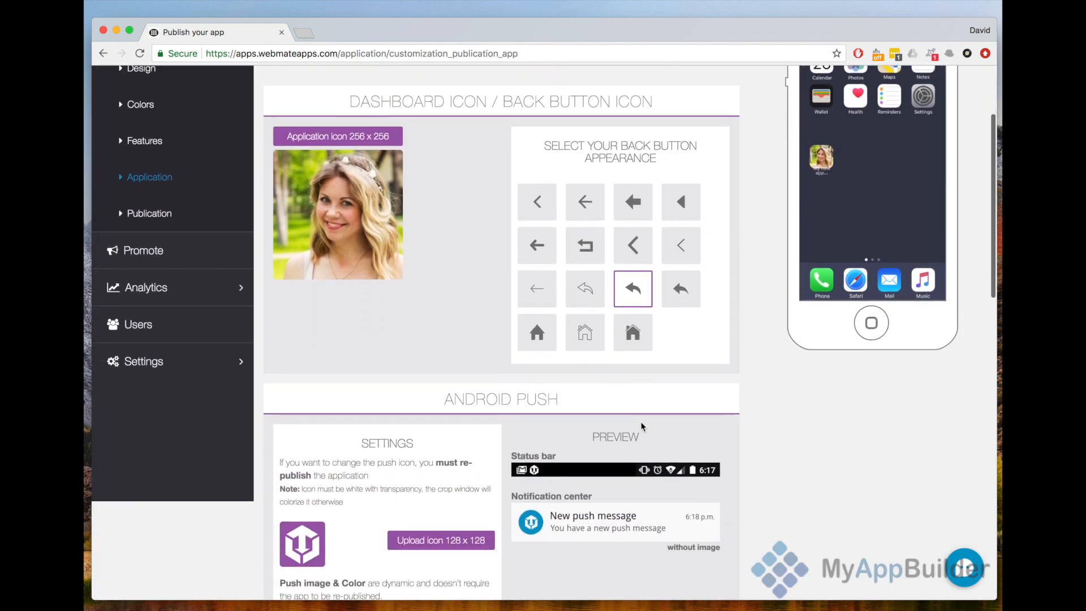
{"action": "scroll", "coordinate": [582, 404], "scroll_direction": "down", "scroll_amount": 1}
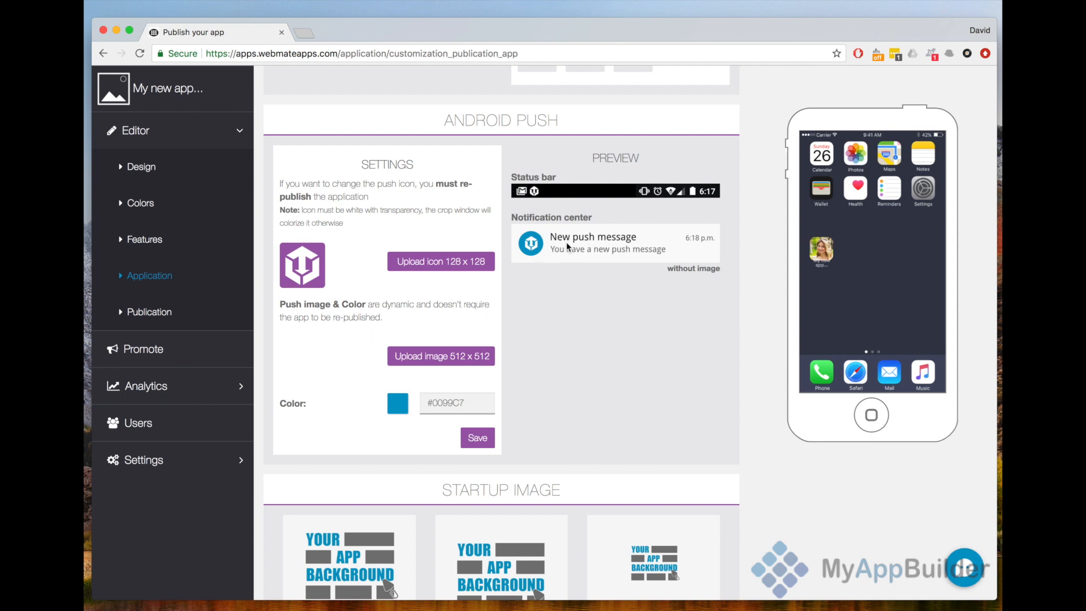
{"action": "scroll", "coordinate": [558, 379], "scroll_direction": "down", "scroll_amount": 6}
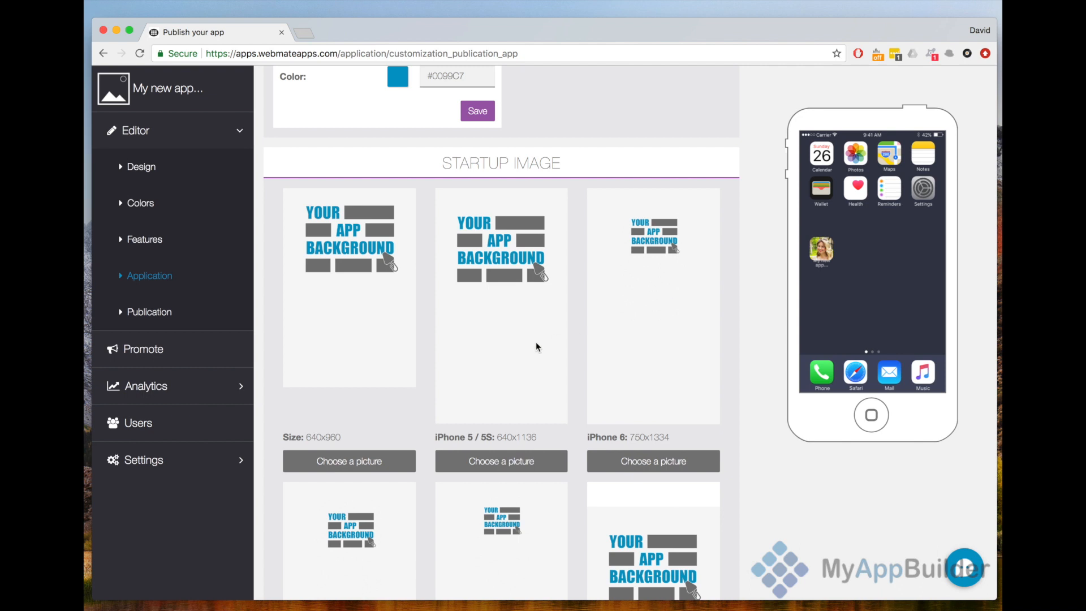
{"action": "scroll", "coordinate": [536, 346], "scroll_direction": "down", "scroll_amount": 5}
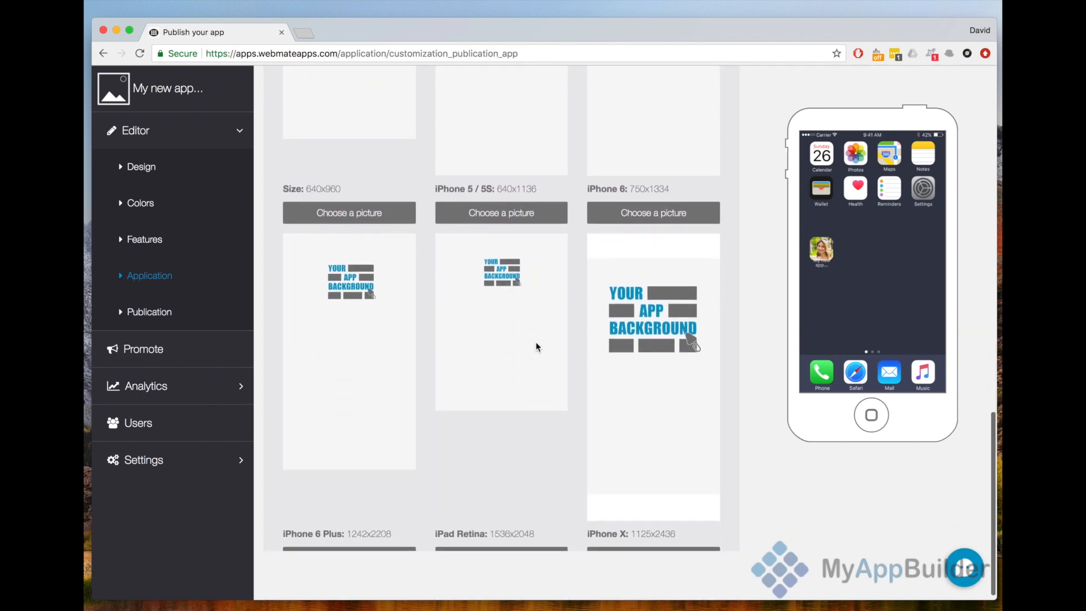
{"action": "scroll", "coordinate": [537, 346], "scroll_direction": "up", "scroll_amount": 10}
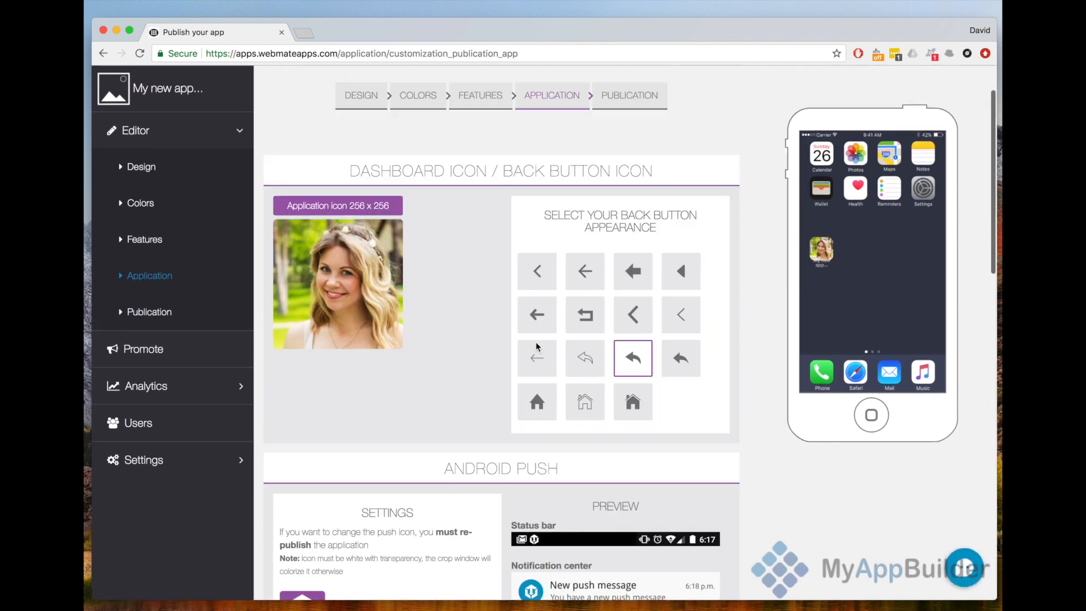
{"action": "scroll", "coordinate": [537, 347], "scroll_direction": "up", "scroll_amount": 2}
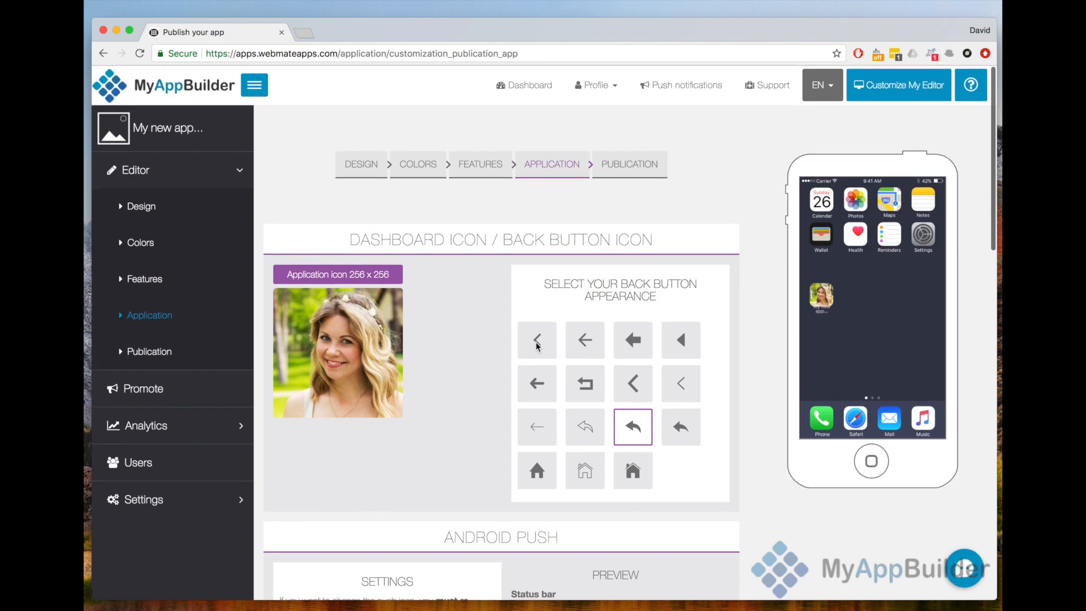
- Open the publication settings and review the application name, bundle ID, package name and privacy policy URL
{"action": "left_click", "coordinate": [639, 176]}
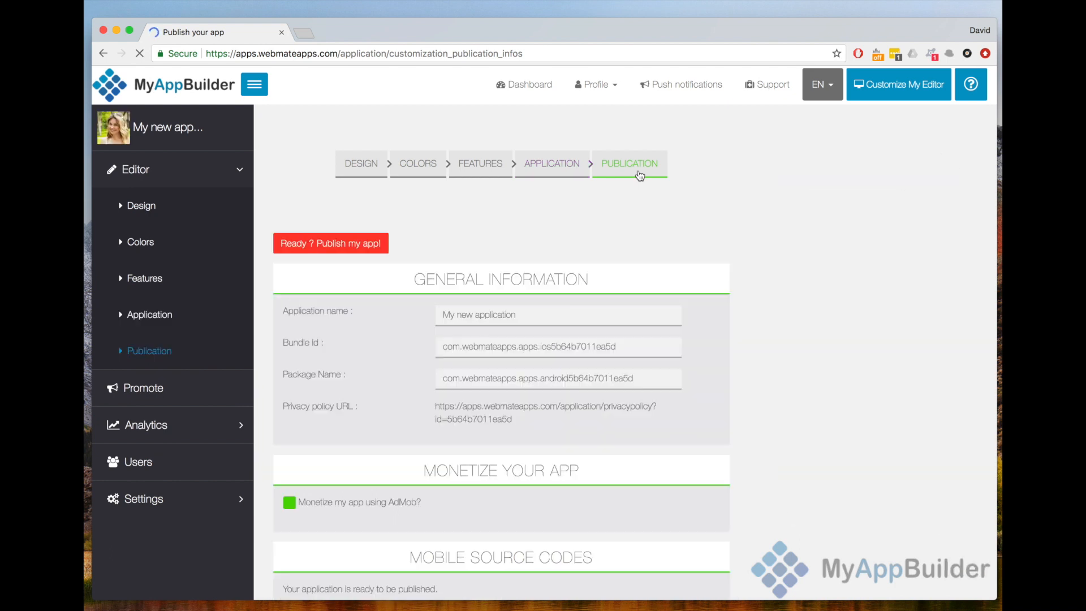
{"action": "scroll", "coordinate": [638, 175], "scroll_direction": "down", "scroll_amount": 1}
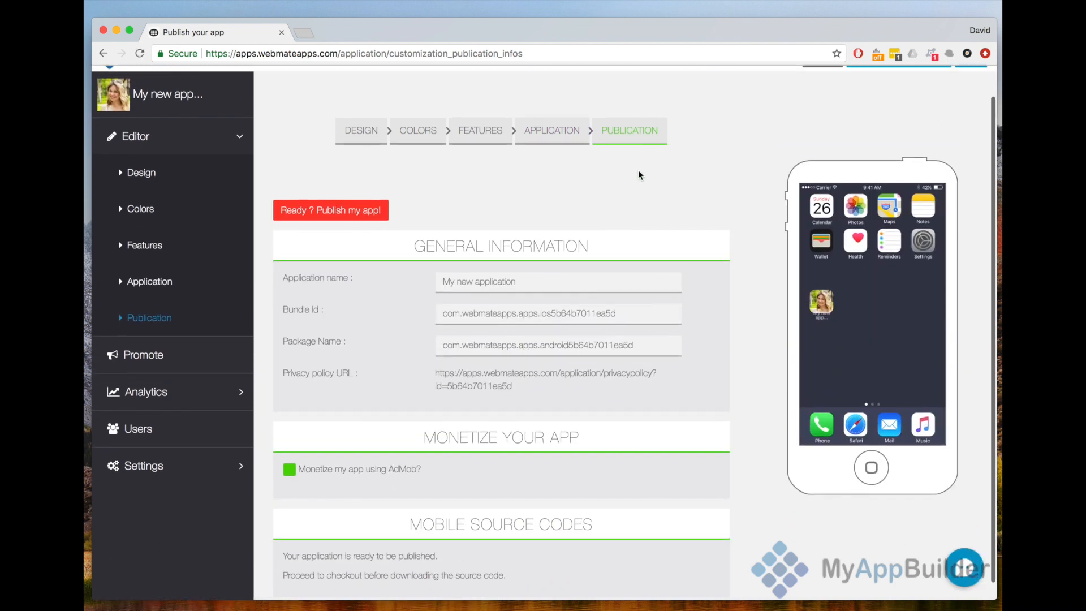
{"action": "scroll", "coordinate": [639, 174], "scroll_direction": "down", "scroll_amount": 1}
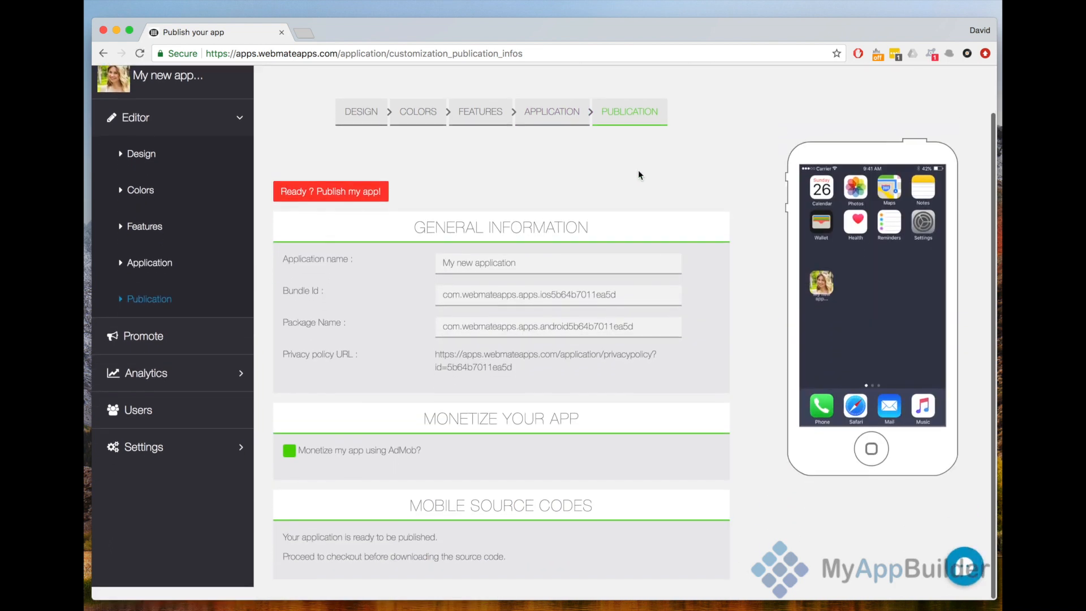
{"action": "triple_click", "coordinate": [544, 266]}
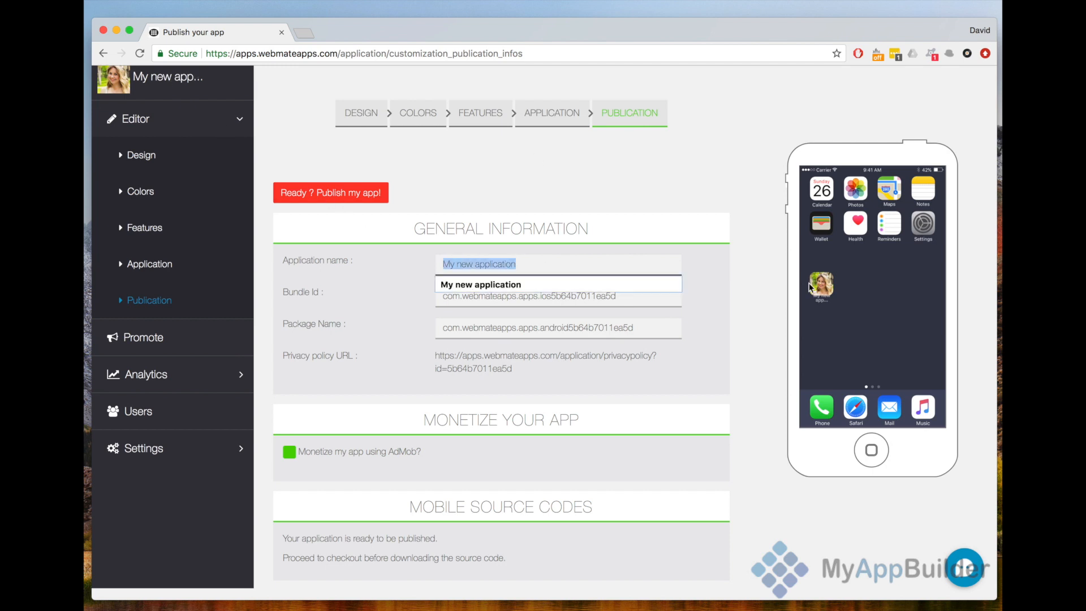
{"action": "left_click", "coordinate": [700, 312]}
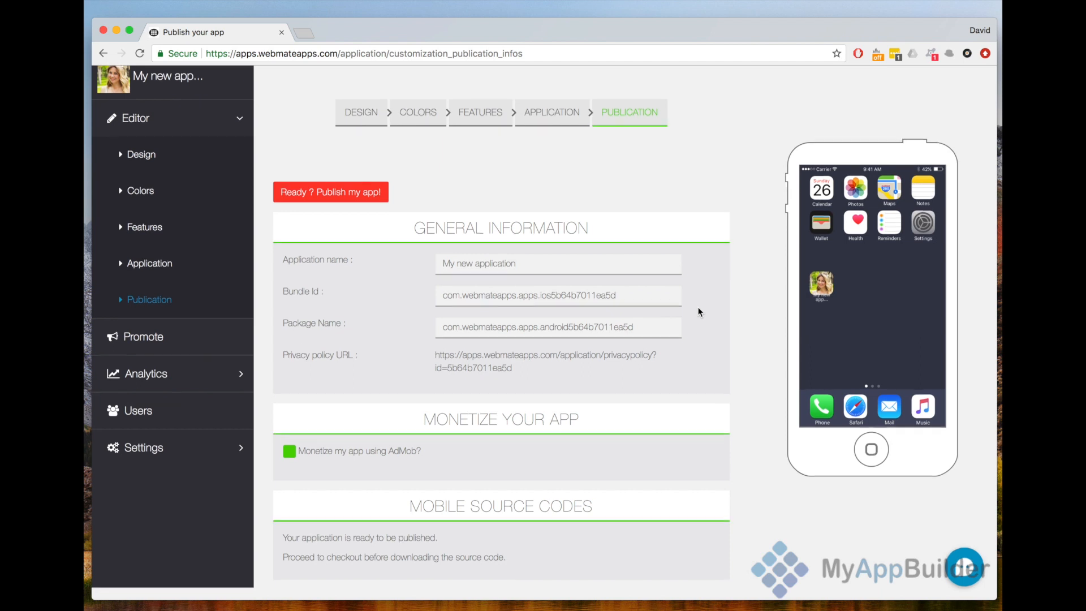
{"action": "scroll", "coordinate": [553, 403], "scroll_direction": "down", "scroll_amount": 1}
{"action": "scroll", "coordinate": [553, 404], "scroll_direction": "up", "scroll_amount": 1}
- Try AdMob monetization with the iOS ad type set to Banner & Interstitial, and switch monetization back off
{"action": "left_click", "coordinate": [290, 453]}
{"action": "scroll", "coordinate": [290, 453], "scroll_direction": "down", "scroll_amount": 3}
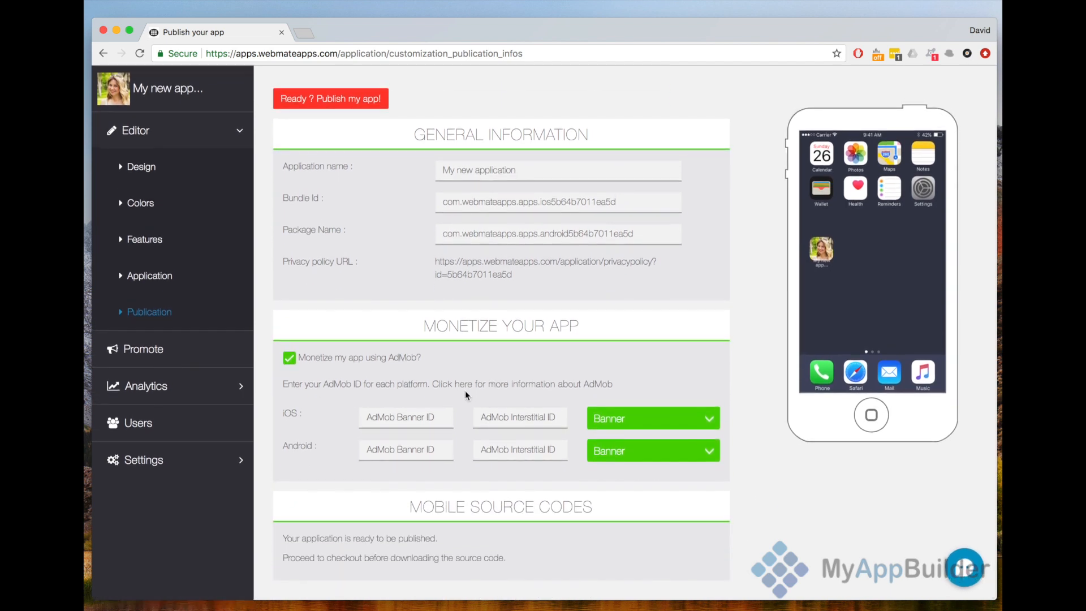
{"action": "left_click", "coordinate": [622, 416]}
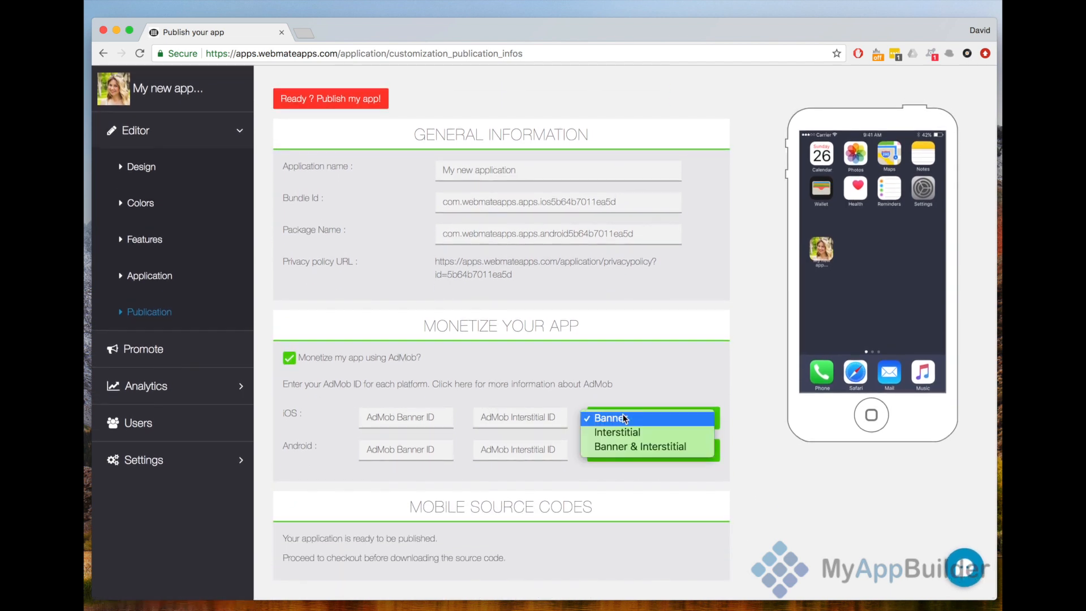
{"action": "left_click", "coordinate": [639, 443]}
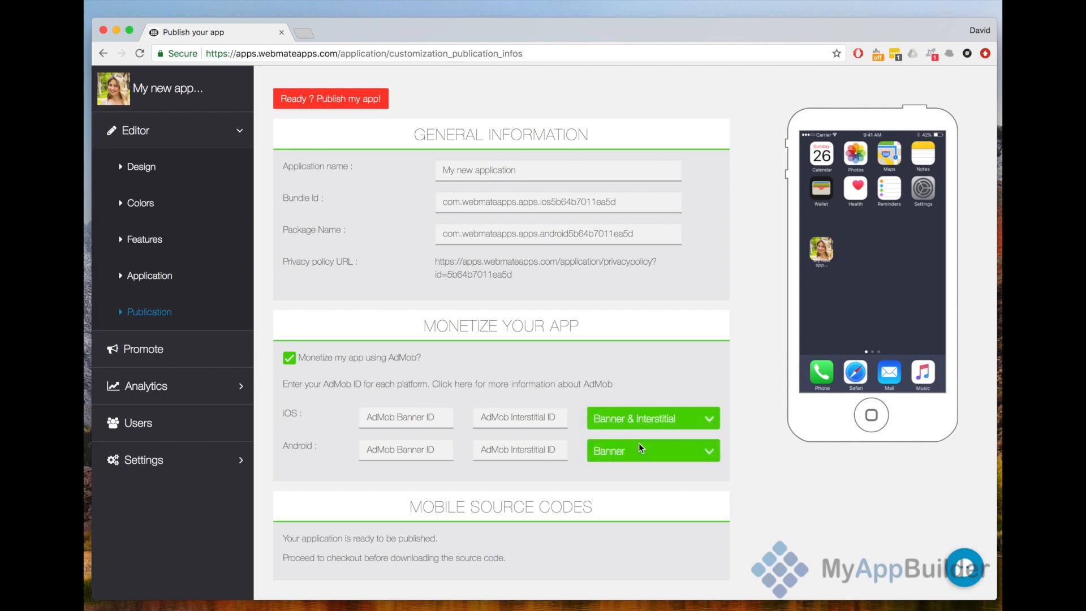
{"action": "left_click", "coordinate": [290, 359]}
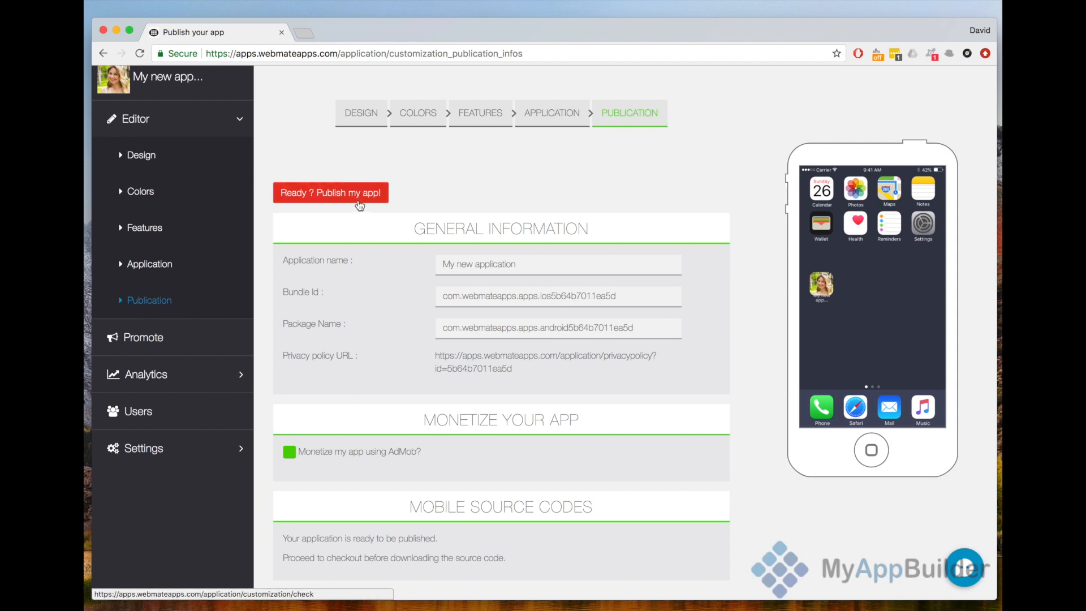
- View the Promote page's store URLs and QR code, and examine the app analytics charts for visits, installs and user locations
{"action": "left_click", "coordinate": [187, 341]}
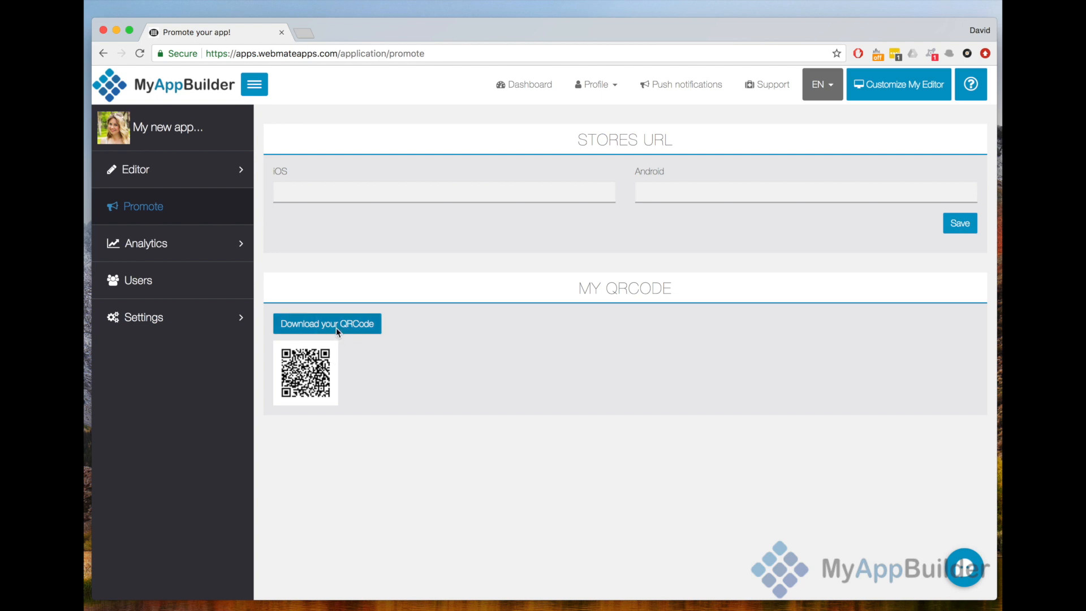
{"action": "left_click", "coordinate": [214, 258]}
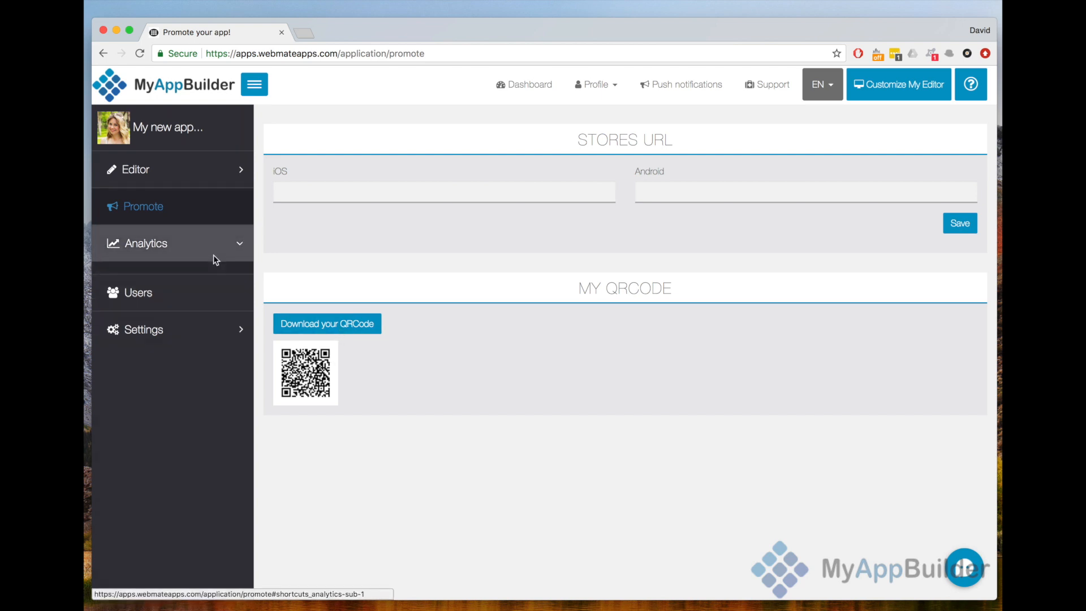
{"action": "left_click", "coordinate": [200, 285]}
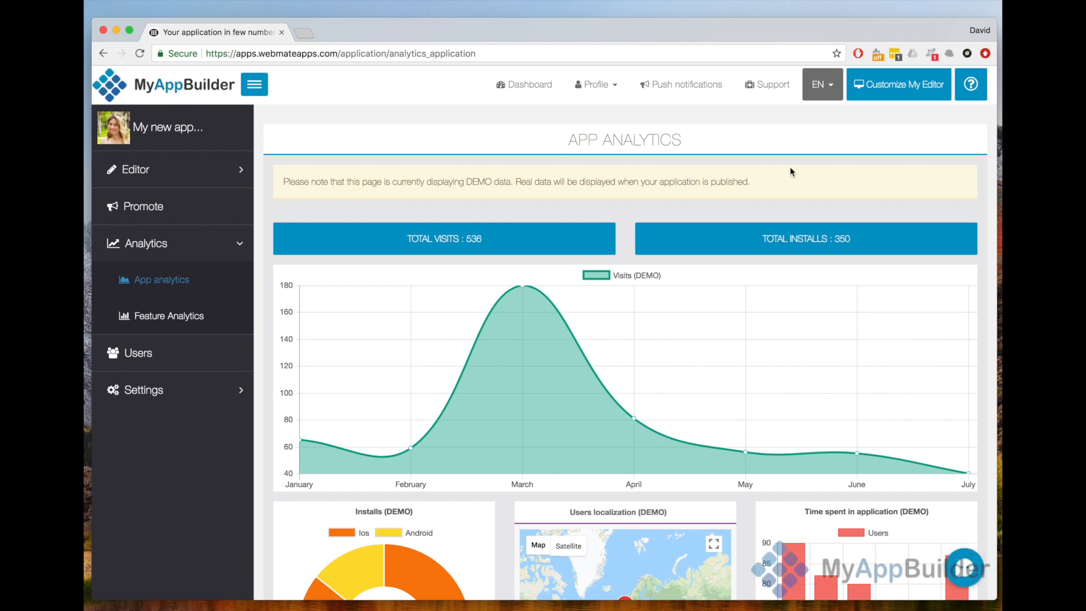
{"action": "triple_click", "coordinate": [788, 185]}
{"action": "scroll", "coordinate": [786, 182], "scroll_direction": "down", "scroll_amount": 3}
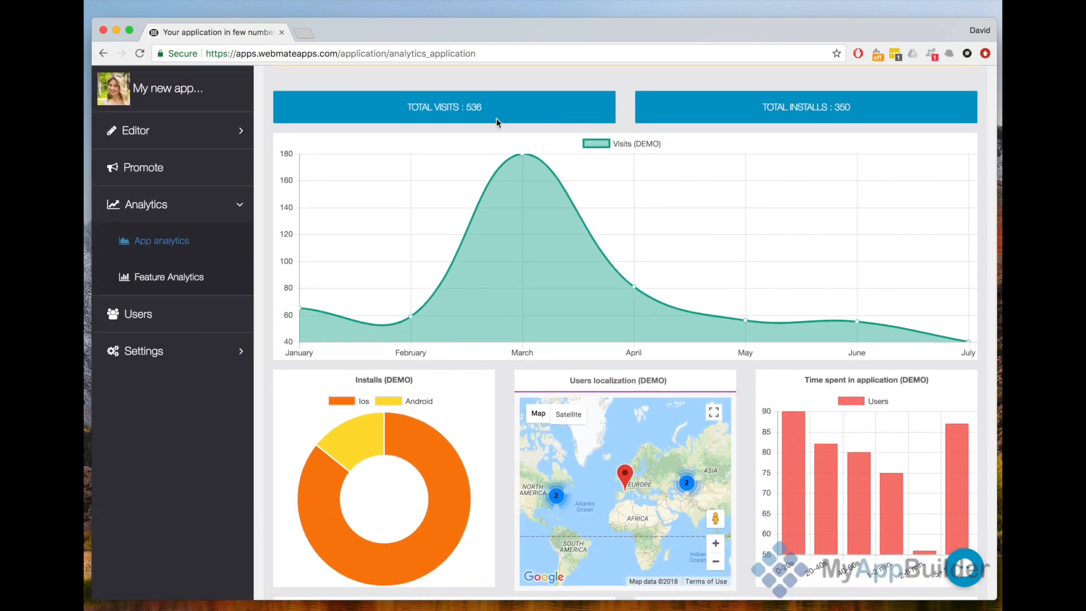
{"action": "scroll", "coordinate": [655, 245], "scroll_direction": "down", "scroll_amount": 2}
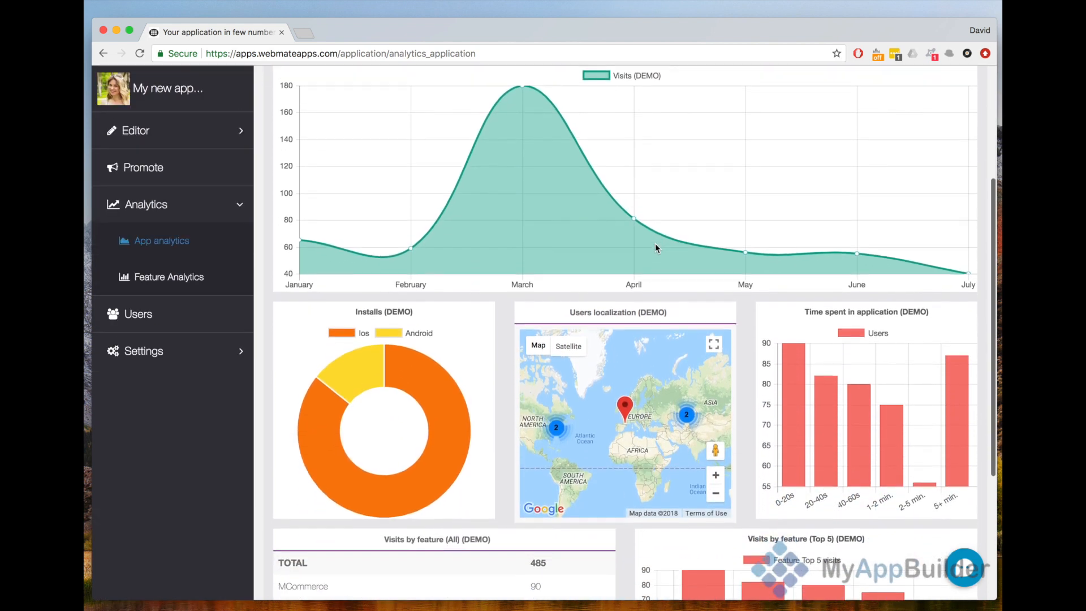
{"action": "scroll", "coordinate": [655, 247], "scroll_direction": "down", "scroll_amount": 3}
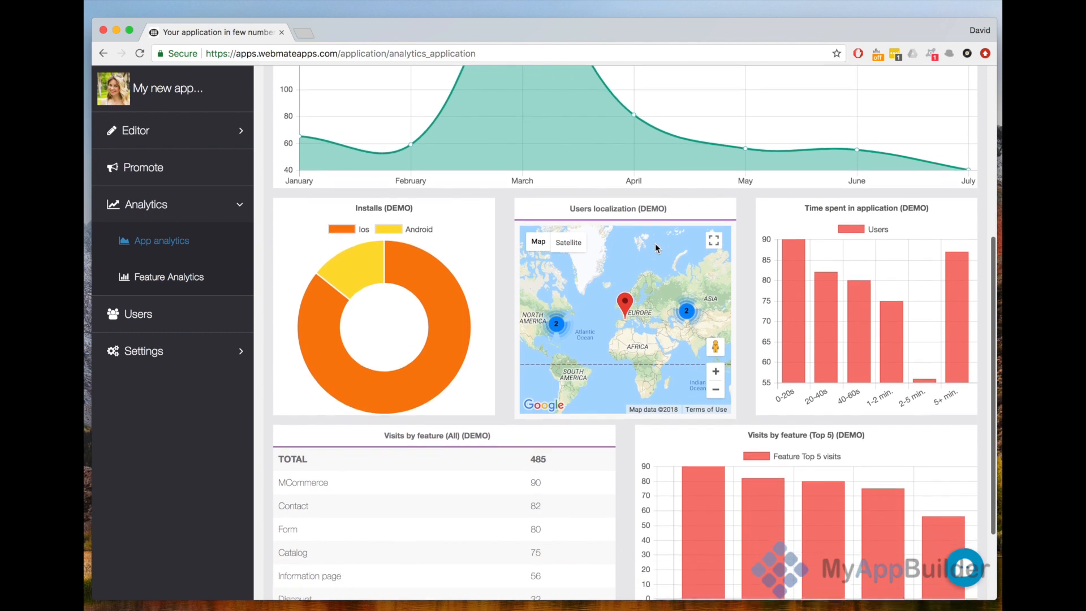
- View the visits by feature in the app analytics, and look through the feature analytics for commerce, discounts and loyalty cards
{"action": "scroll", "coordinate": [655, 243], "scroll_direction": "down", "scroll_amount": 2}
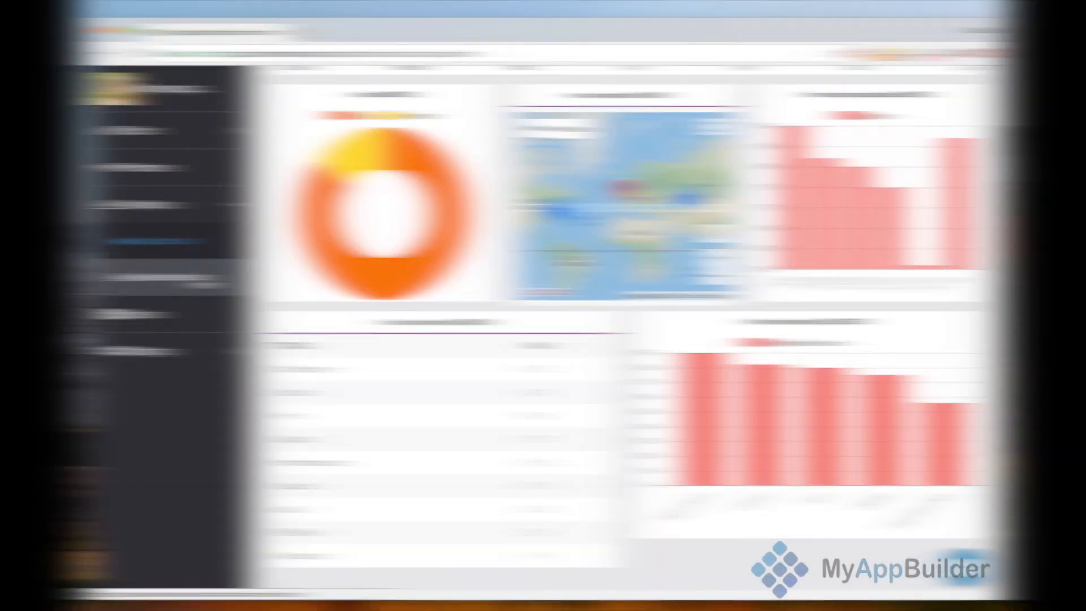
{"action": "left_click", "coordinate": [202, 281]}
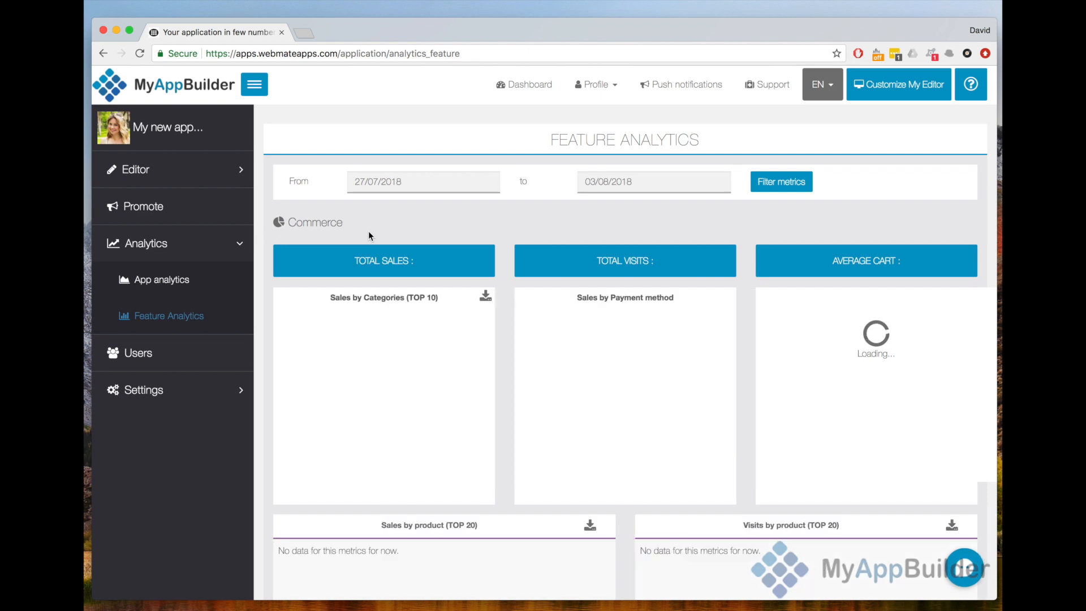
{"action": "scroll", "coordinate": [368, 231], "scroll_direction": "down", "scroll_amount": 5}
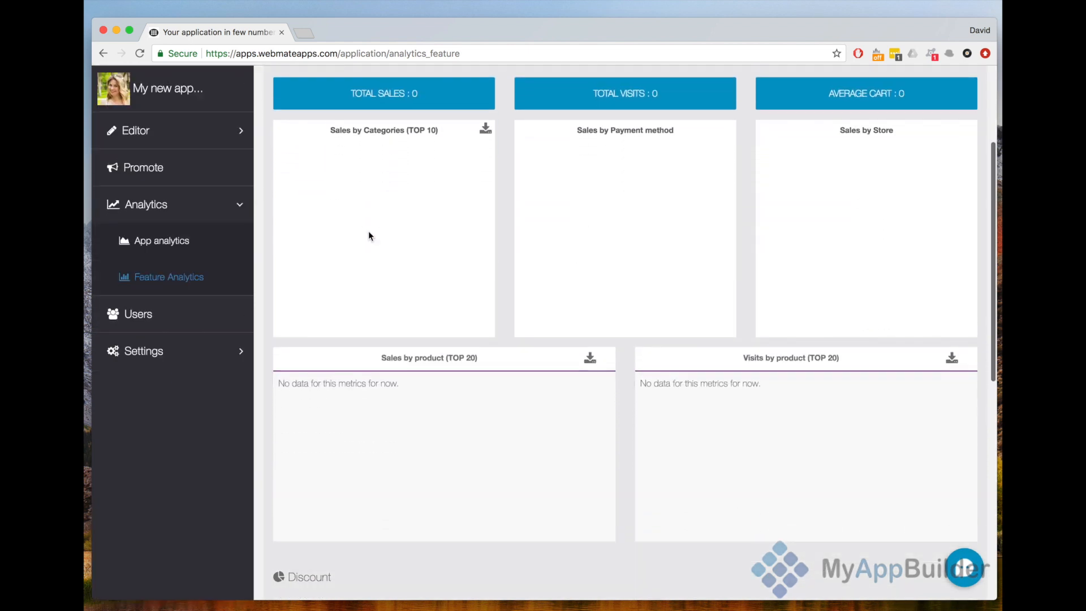
{"action": "scroll", "coordinate": [369, 235], "scroll_direction": "down", "scroll_amount": 10}
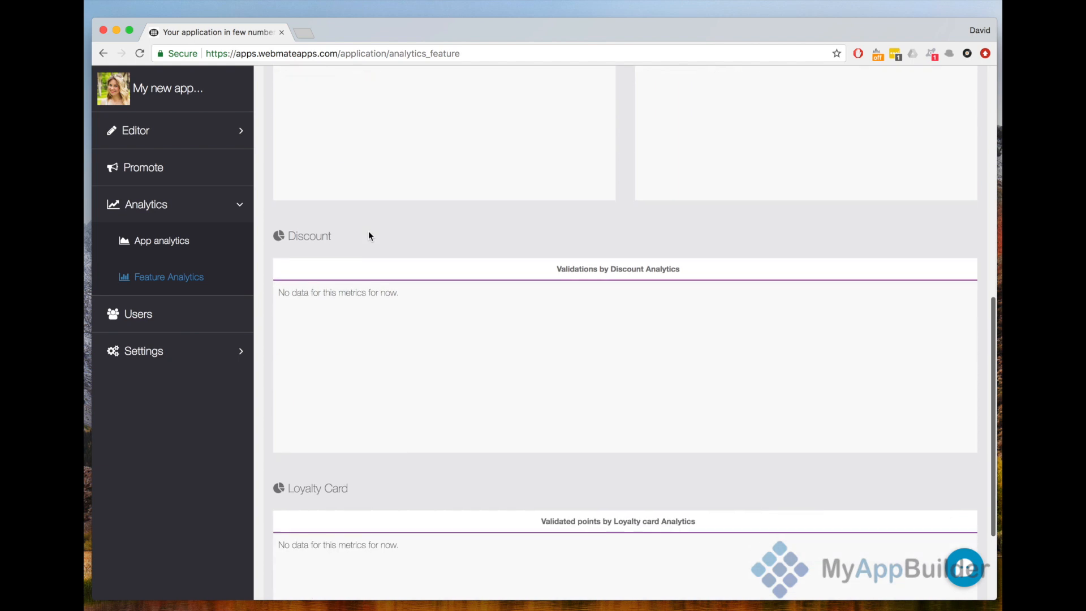
{"action": "scroll", "coordinate": [491, 300], "scroll_direction": "down", "scroll_amount": 4}
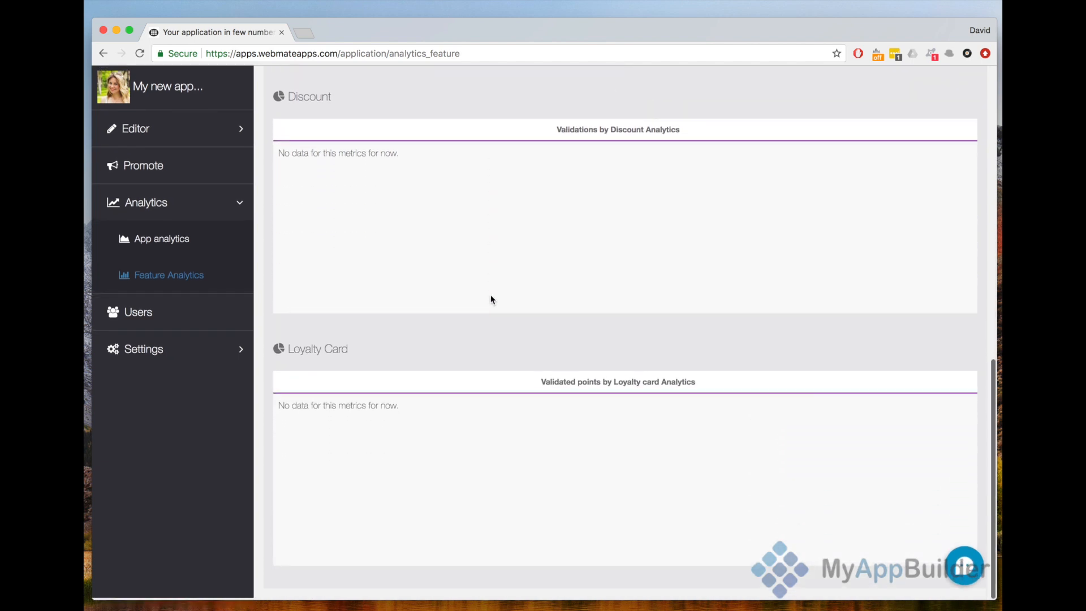
- Open the app's Terms & Conditions settings and review the privacy policy text and its GDPR section
{"action": "left_click", "coordinate": [151, 327]}
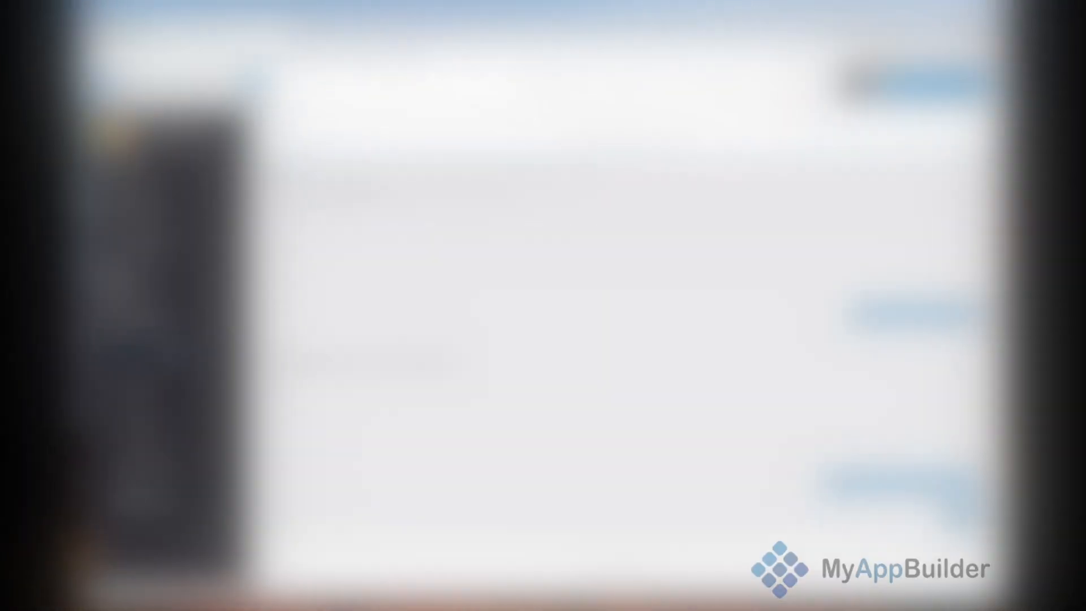
{"action": "scroll", "coordinate": [359, 379], "scroll_direction": "down", "scroll_amount": 5}
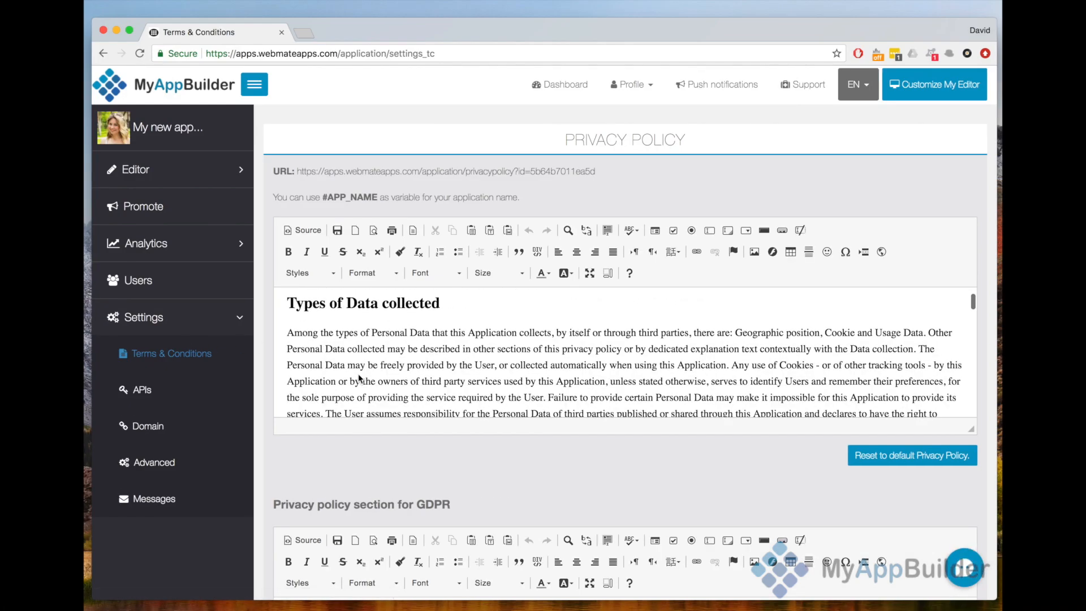
{"action": "scroll", "coordinate": [348, 459], "scroll_direction": "down", "scroll_amount": 15}
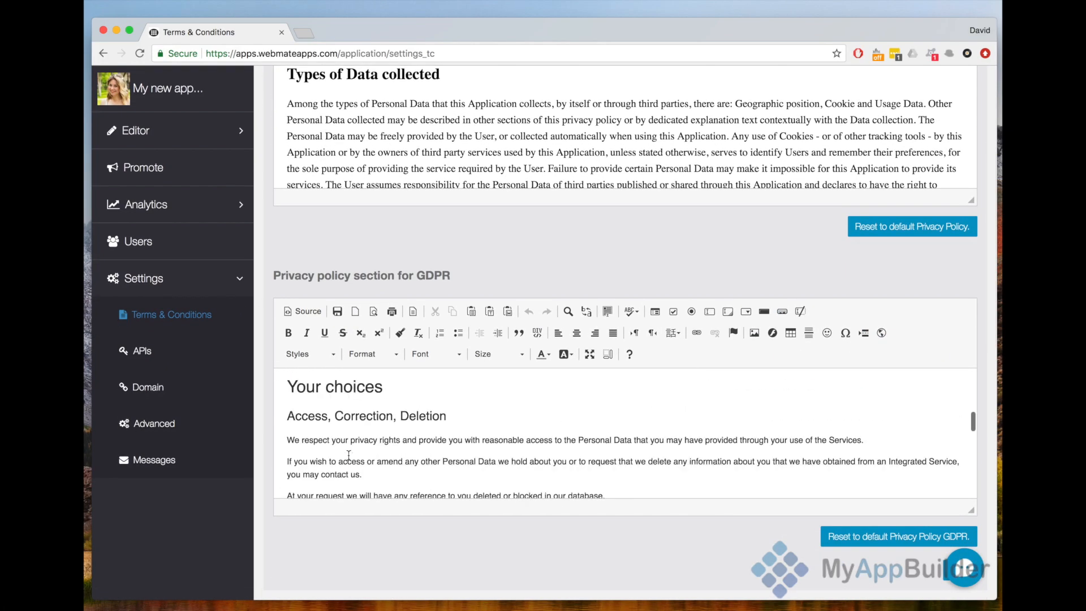
- Review the Facebook, Twitter, Instagram and Flickr API key settings and the mobile website's domain name setting
{"action": "left_click", "coordinate": [129, 348]}
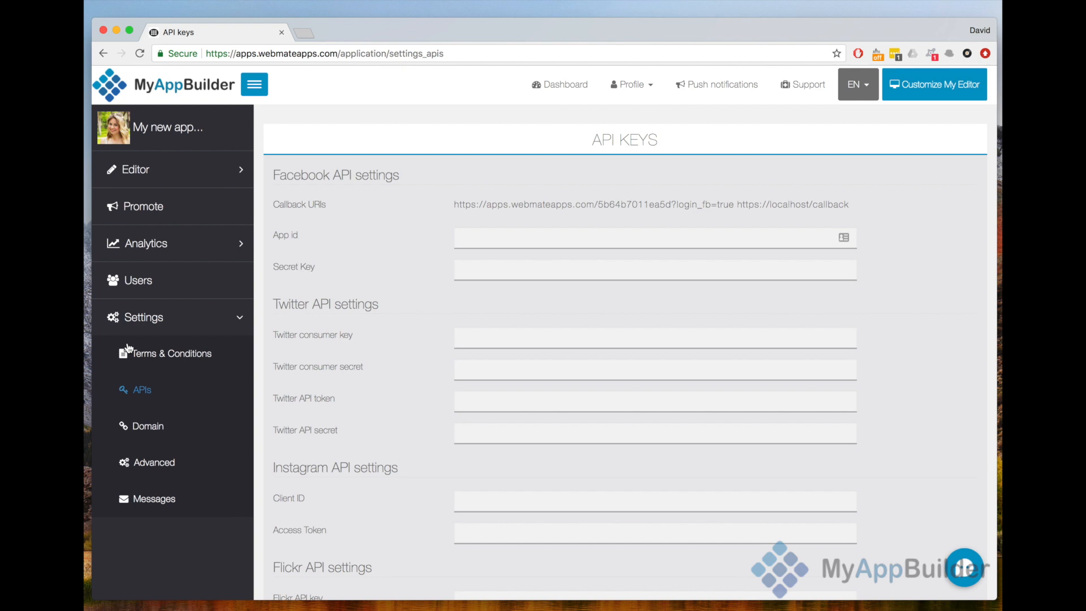
{"action": "scroll", "coordinate": [573, 374], "scroll_direction": "down", "scroll_amount": 5}
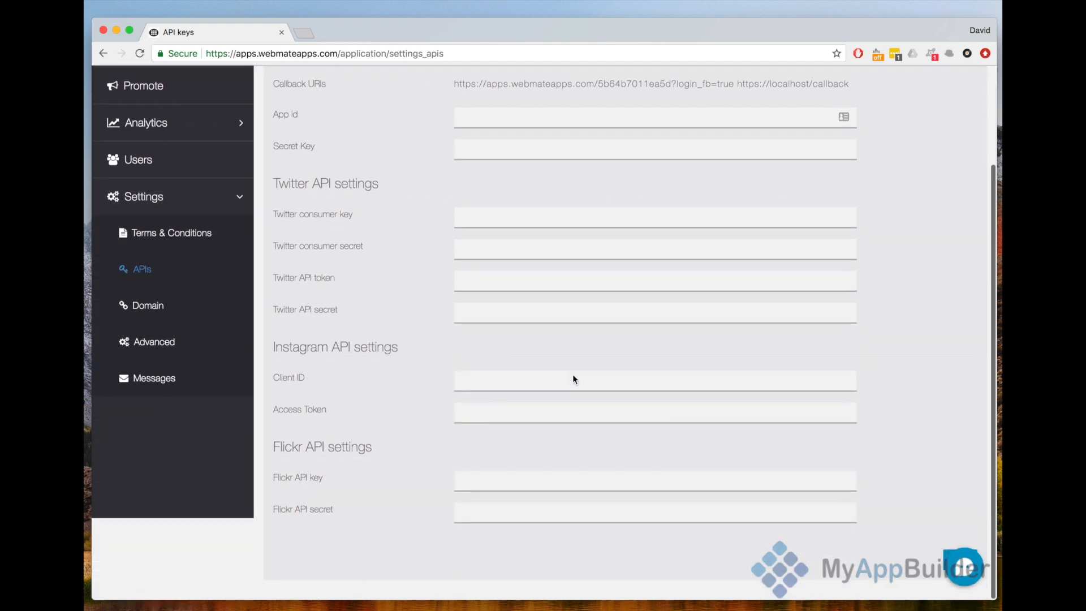
{"action": "scroll", "coordinate": [573, 375], "scroll_direction": "up", "scroll_amount": 1}
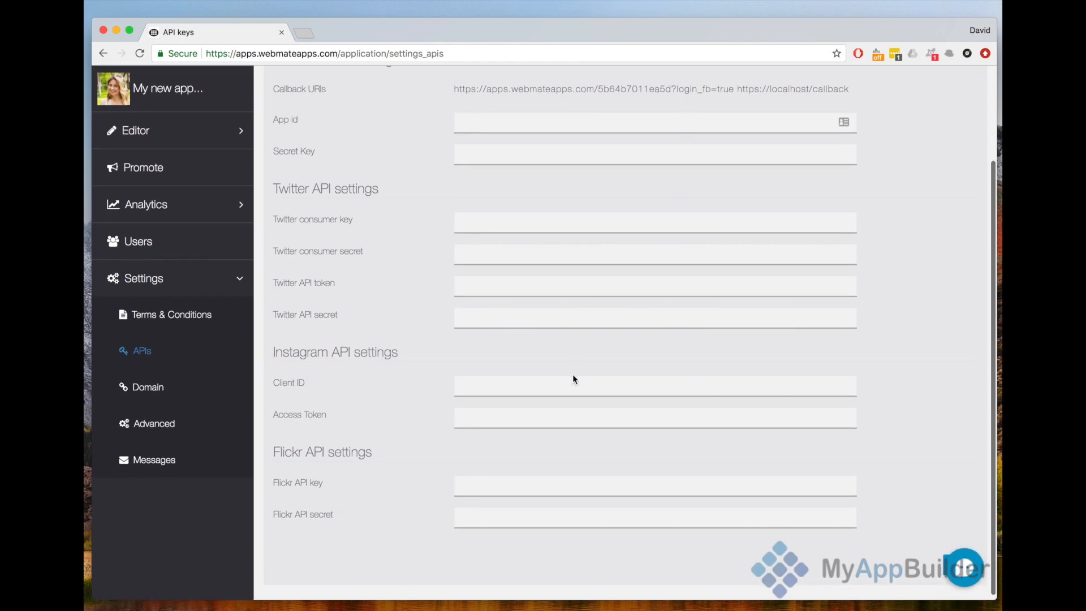
{"action": "scroll", "coordinate": [330, 336], "scroll_direction": "up", "scroll_amount": 5}
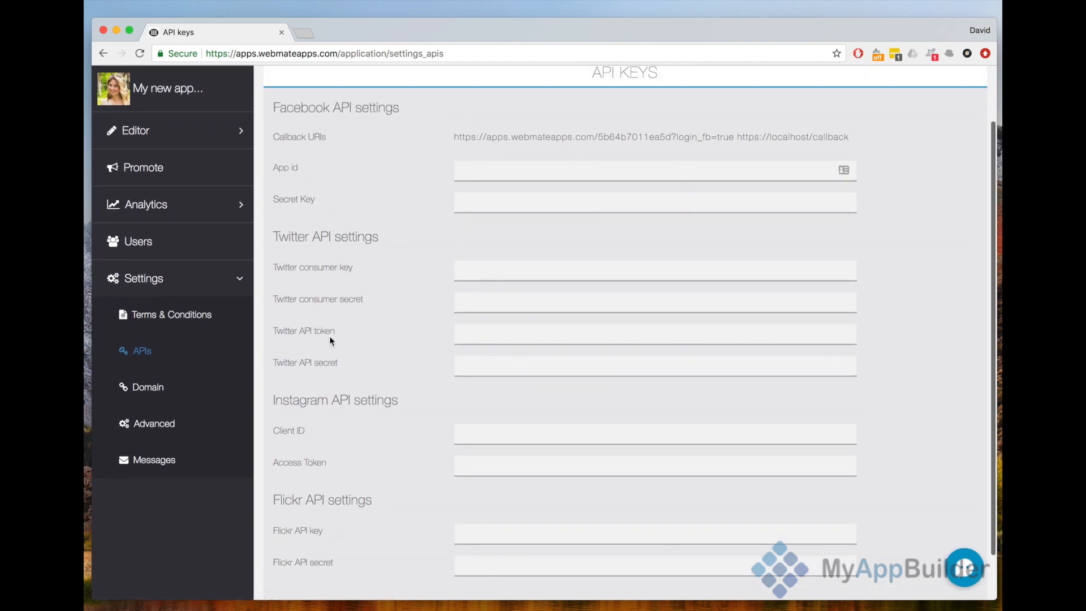
{"action": "left_click", "coordinate": [164, 433]}
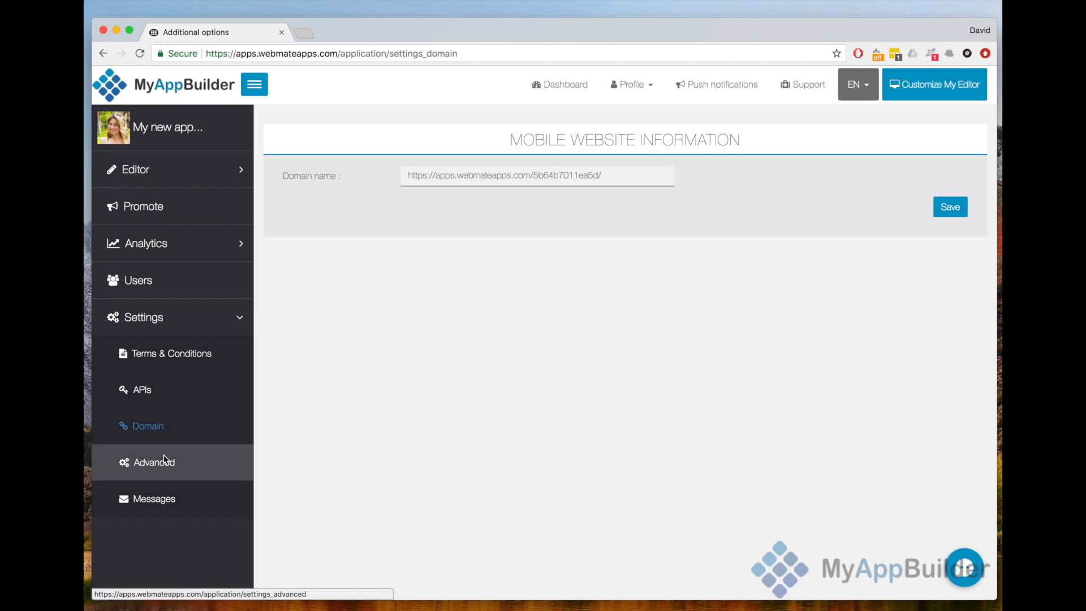
- Open the advanced application options and look through the offline content, Google Maps key, fidelity points and iOS permission description settings
{"action": "left_click", "coordinate": [164, 459]}
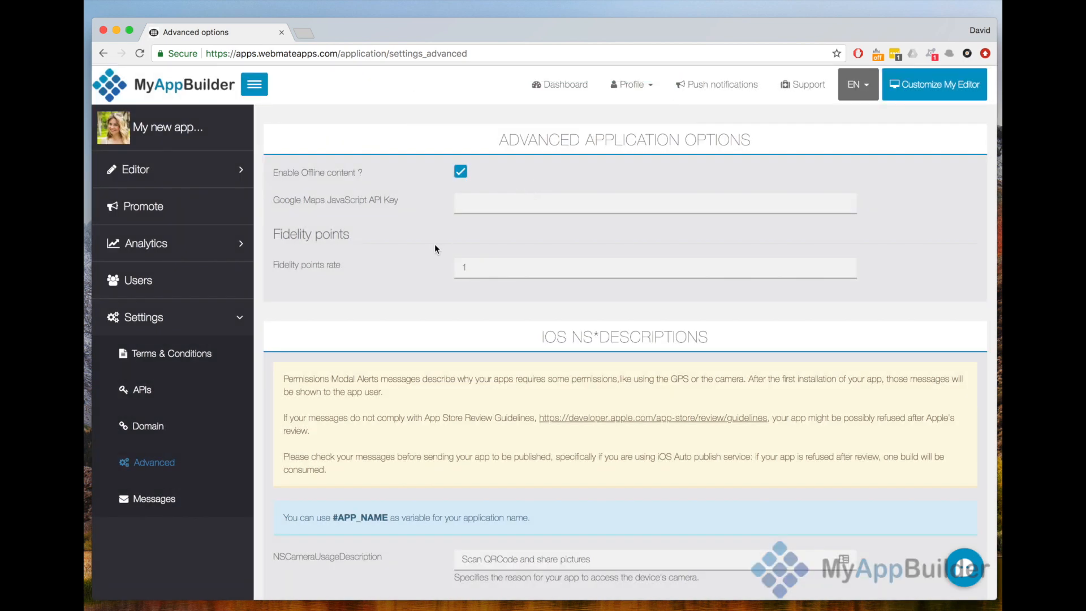
{"action": "left_click", "coordinate": [500, 196]}
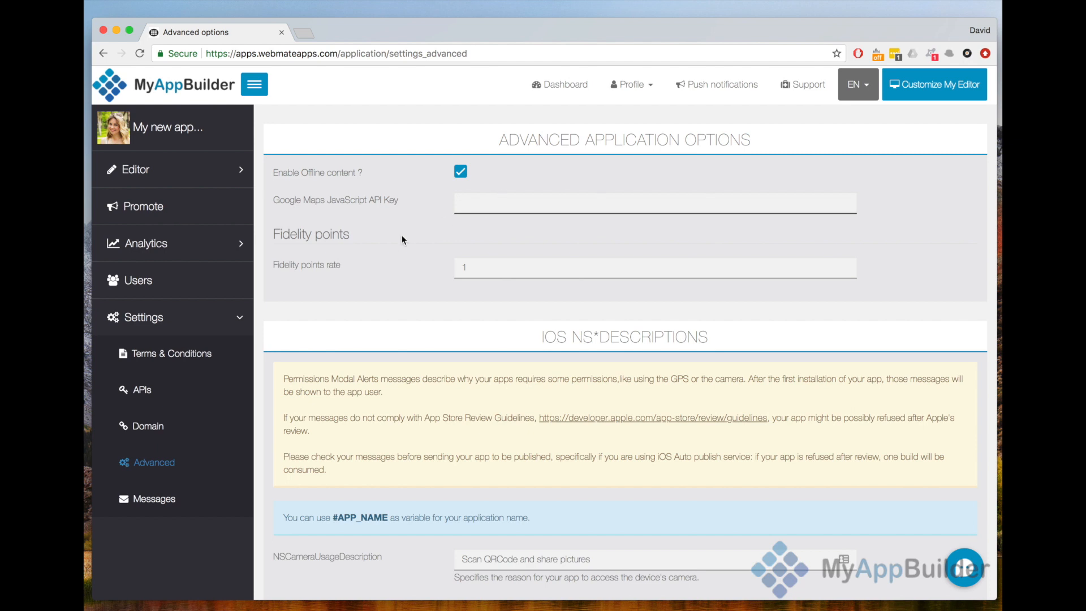
{"action": "scroll", "coordinate": [391, 240], "scroll_direction": "down", "scroll_amount": 3}
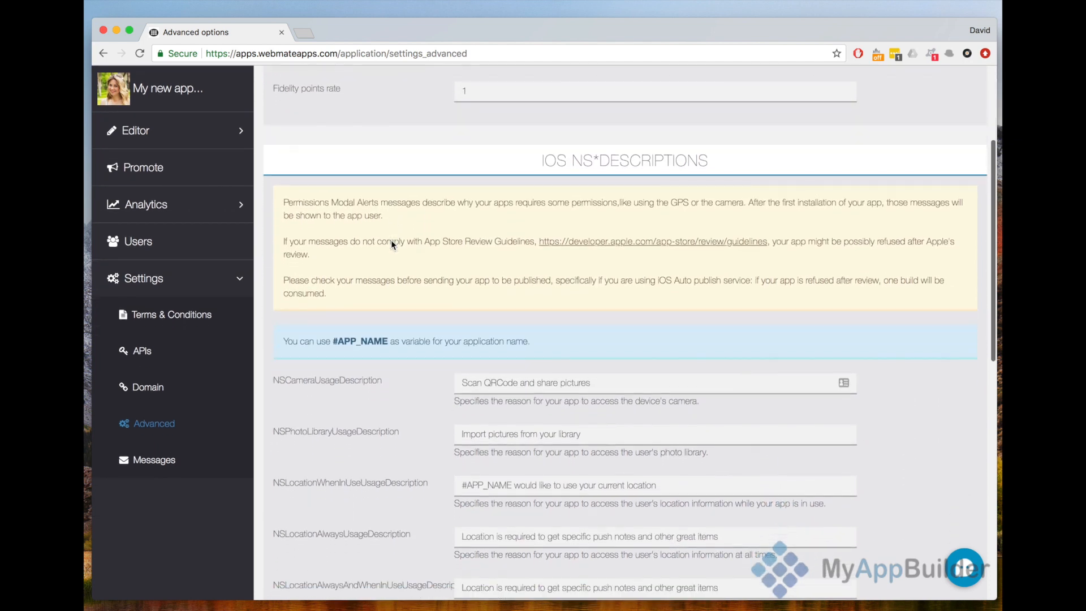
{"action": "scroll", "coordinate": [392, 244], "scroll_direction": "down", "scroll_amount": 1}
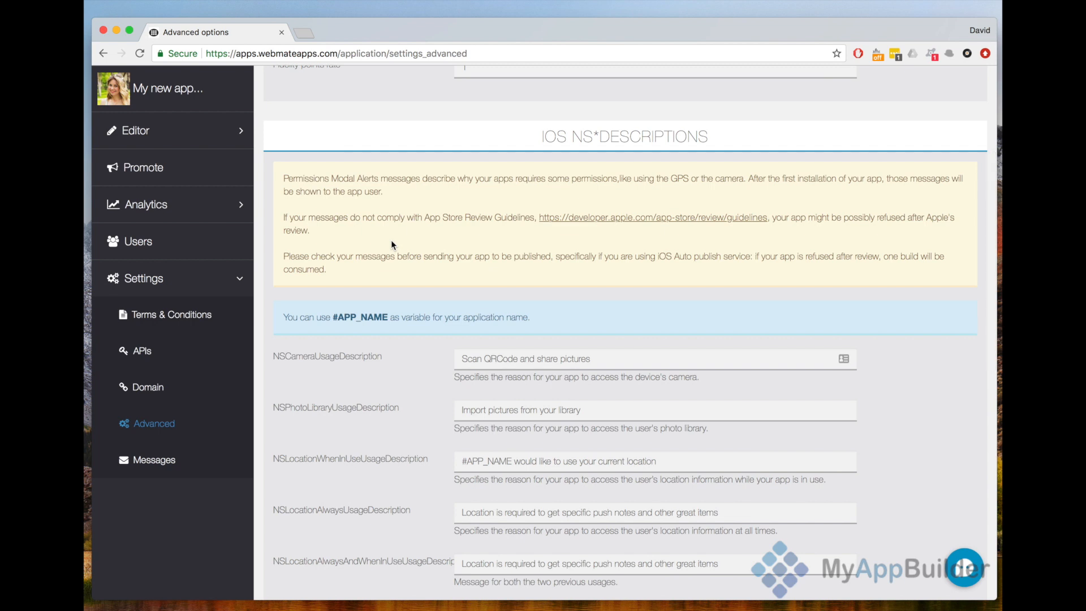
{"action": "scroll", "coordinate": [391, 243], "scroll_direction": "down", "scroll_amount": 2}
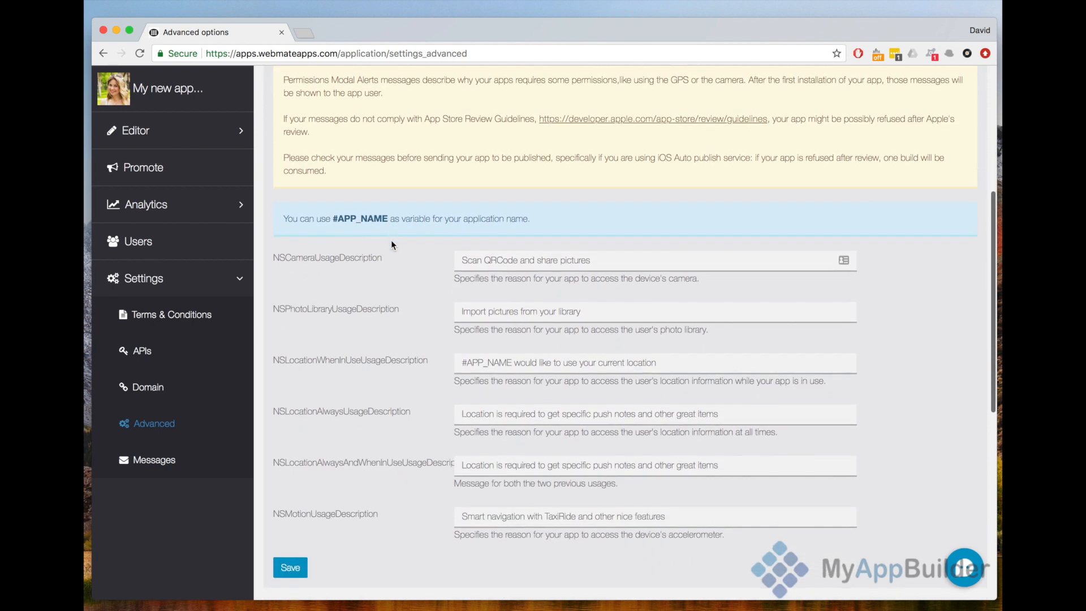
{"action": "scroll", "coordinate": [391, 244], "scroll_direction": "down", "scroll_amount": 4}
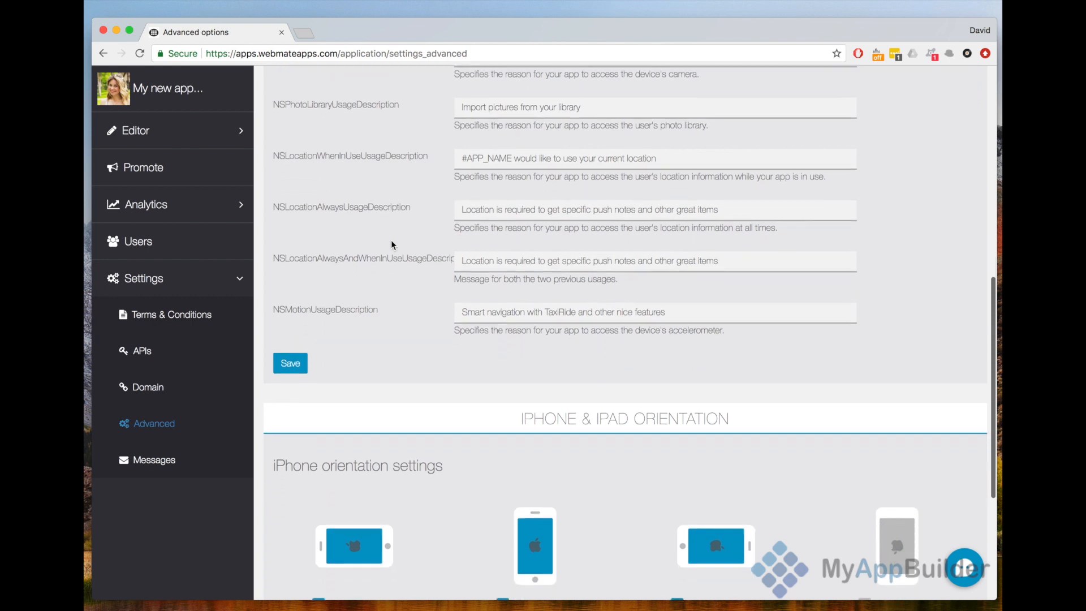
- Disable the Landscape Left and Landscape Right orientations for iPhone, keeping Portrait enabled
{"action": "scroll", "coordinate": [392, 244], "scroll_direction": "down", "scroll_amount": 5}
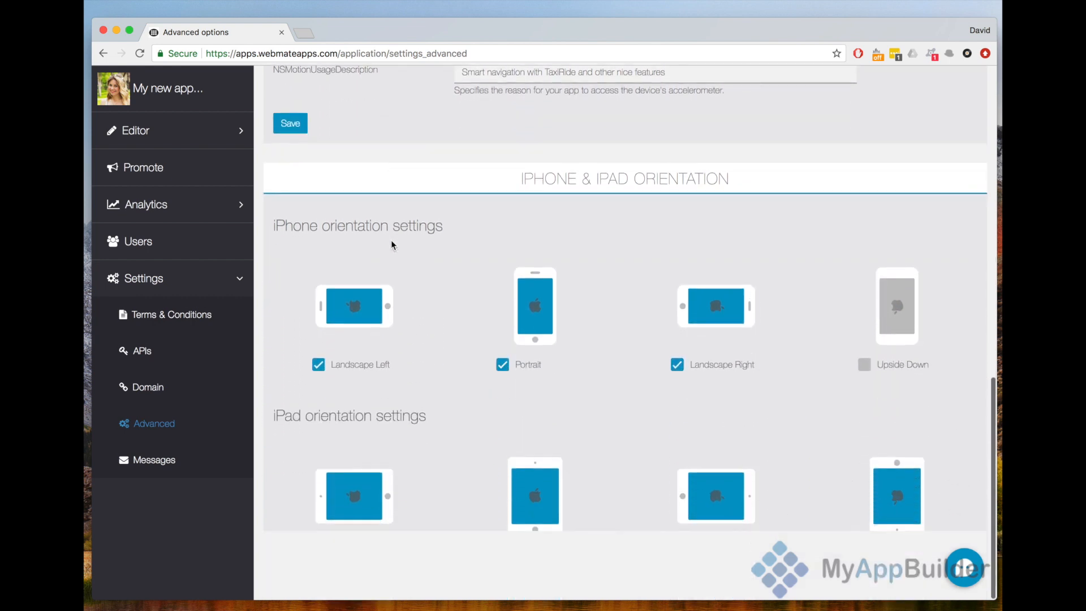
{"action": "left_click", "coordinate": [320, 367]}
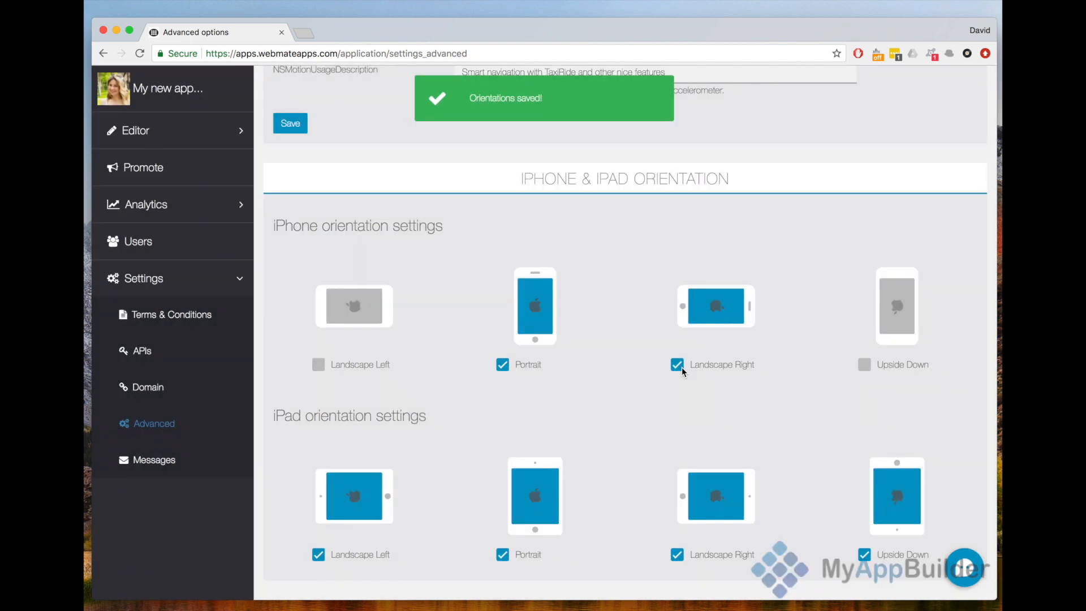
{"action": "left_click", "coordinate": [681, 367]}
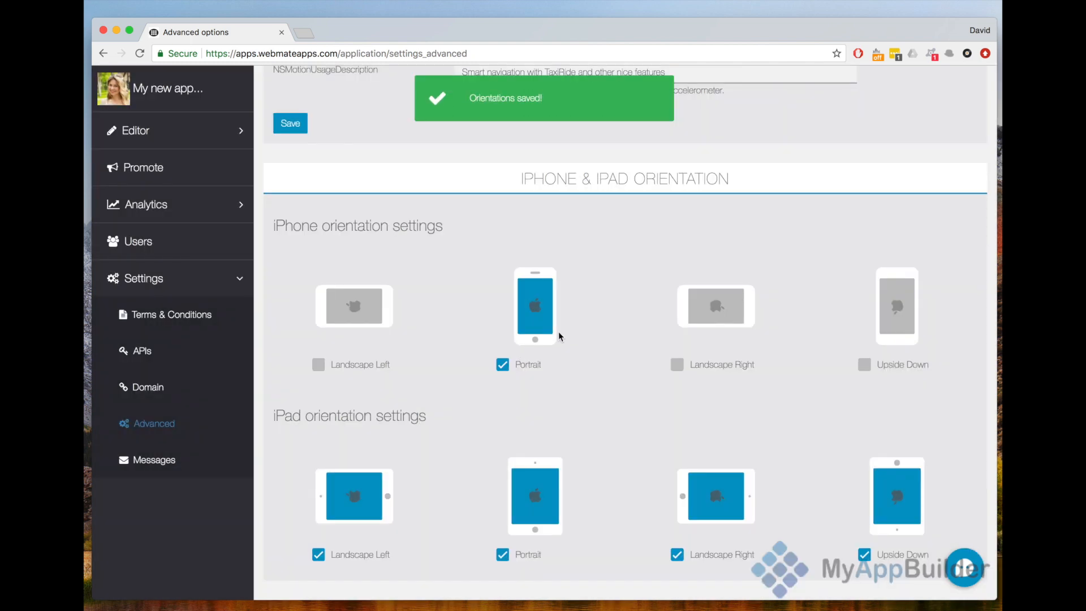
- Open the application's Messages page and look over the message editor, file attachment and send options
{"action": "left_click", "coordinate": [163, 457]}
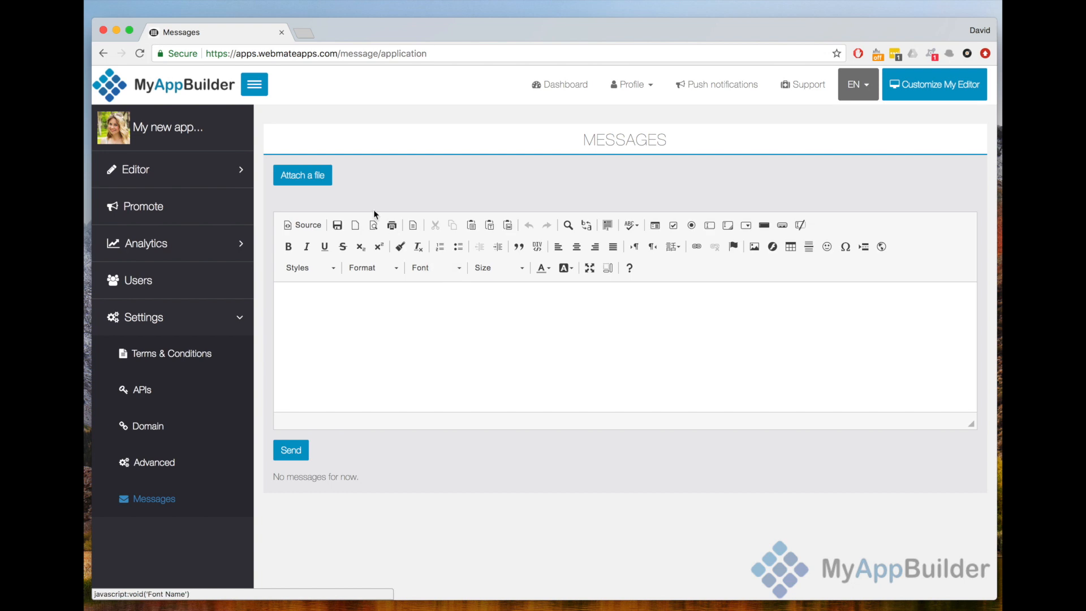
{"action": "scroll", "coordinate": [374, 214], "scroll_direction": "down", "scroll_amount": 2}
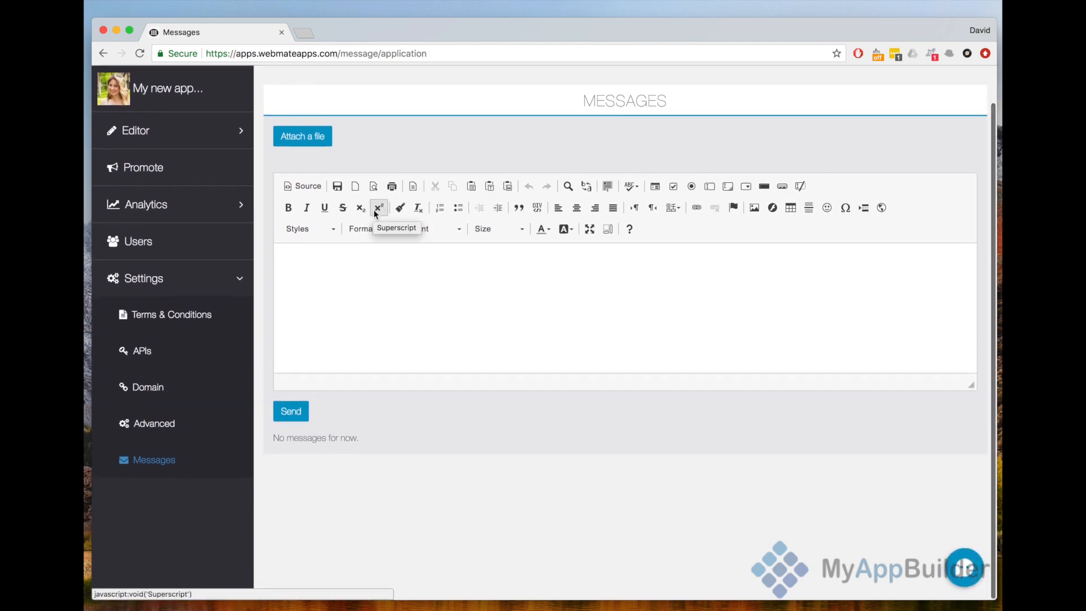
{"action": "scroll", "coordinate": [374, 215], "scroll_direction": "up", "scroll_amount": 2}
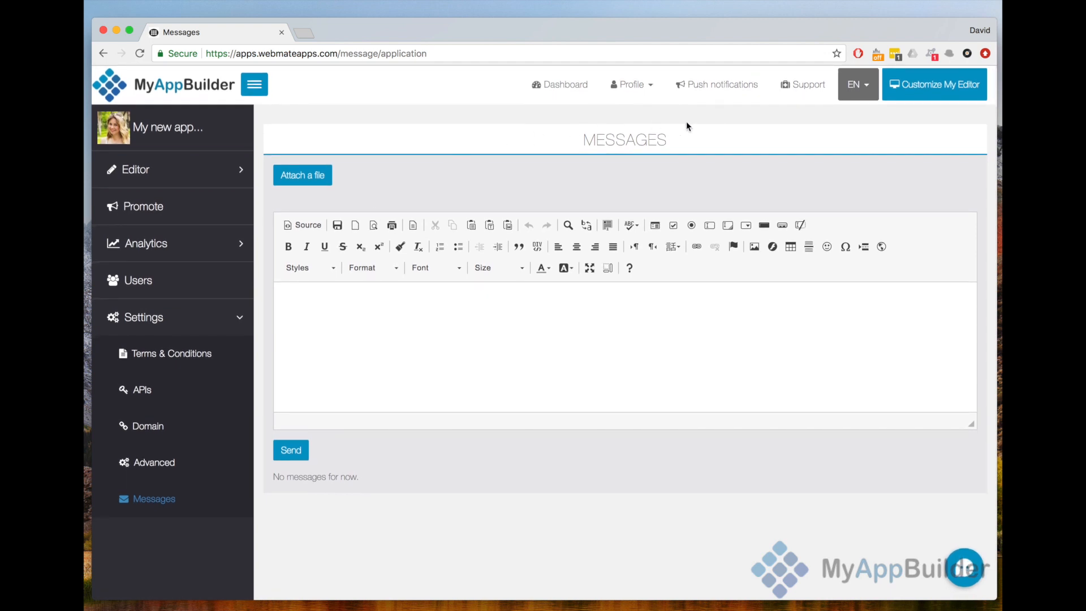
- Open the global push notifications page, filter the target applications by "my" and by "new", and clear the filter
{"action": "left_click", "coordinate": [736, 95]}
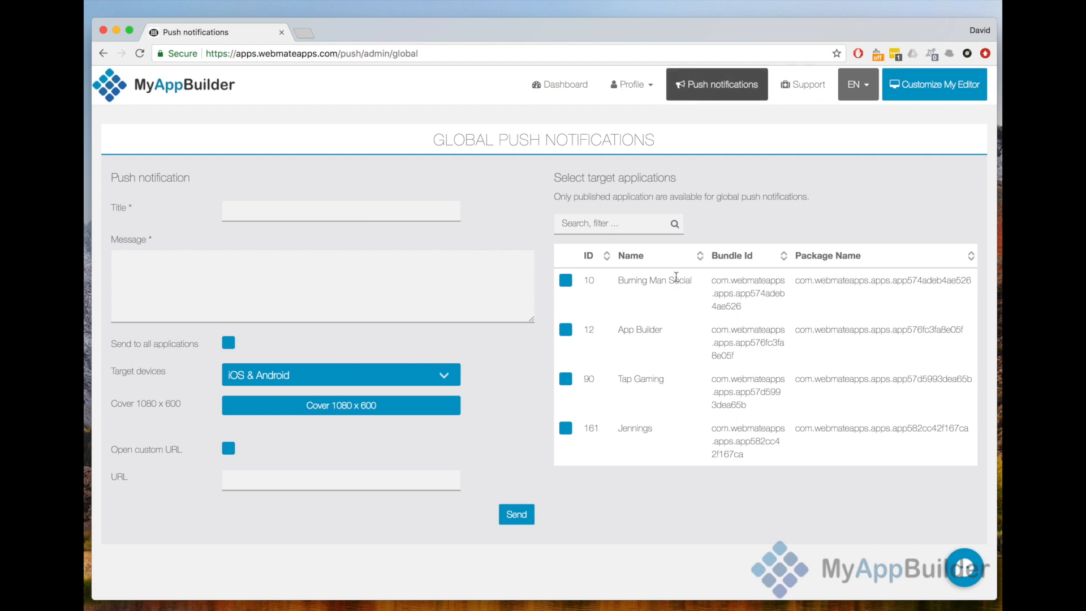
{"action": "left_click", "coordinate": [628, 222]}
{"action": "type", "text": "my"}
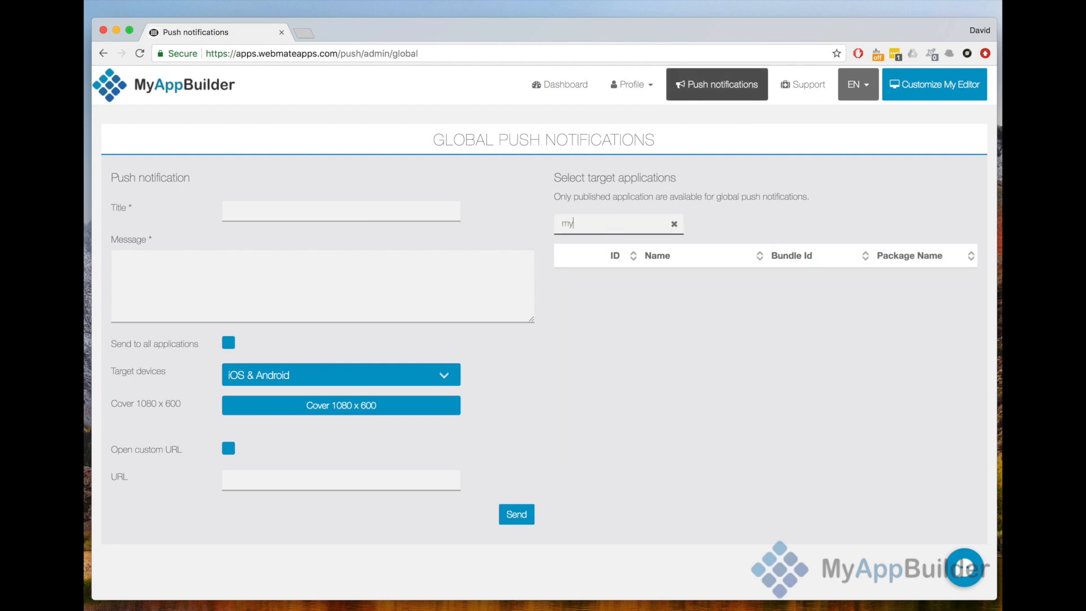
{"action": "key", "text": "BackSpace"}
{"action": "key", "text": "BackSpace"}
{"action": "type", "text": "new"}
{"action": "key", "text": "BackSpace"}
{"action": "key", "text": "BackSpace"}
{"action": "key", "text": "BackSpace"}
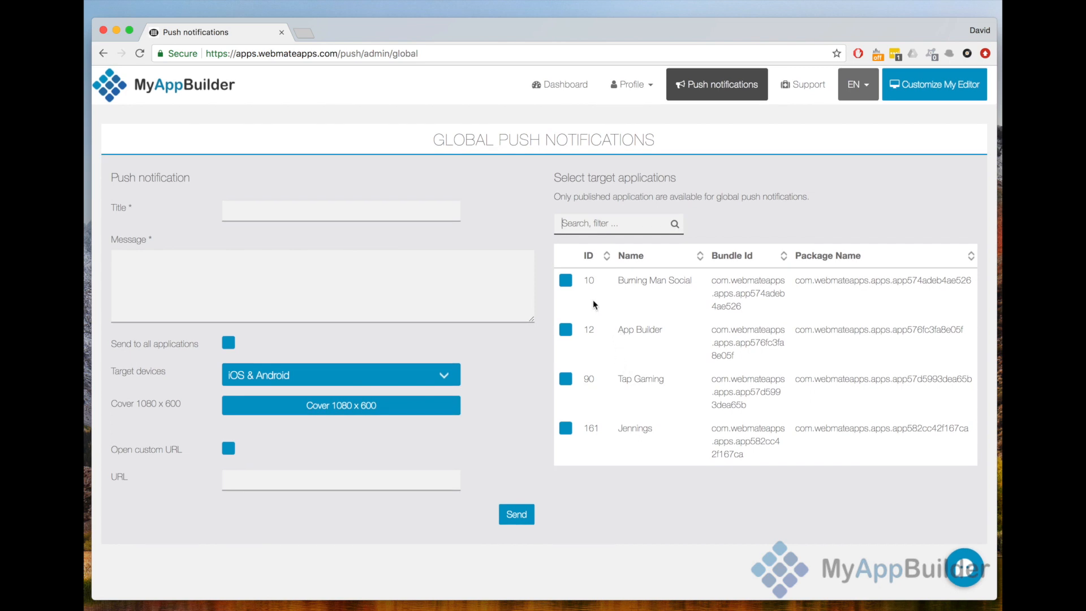
- Select only App Builder as the target application for the push notification and place the cursor in its title field
{"action": "left_click", "coordinate": [569, 283]}
{"action": "left_click", "coordinate": [569, 283]}
{"action": "left_click", "coordinate": [570, 332]}
{"action": "left_click", "coordinate": [237, 210]}
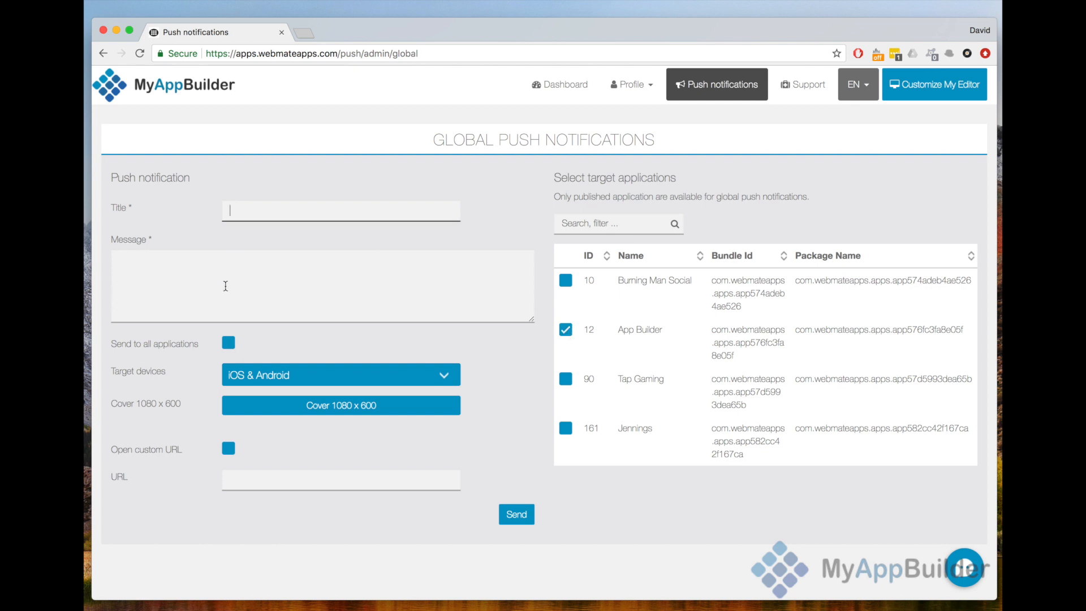